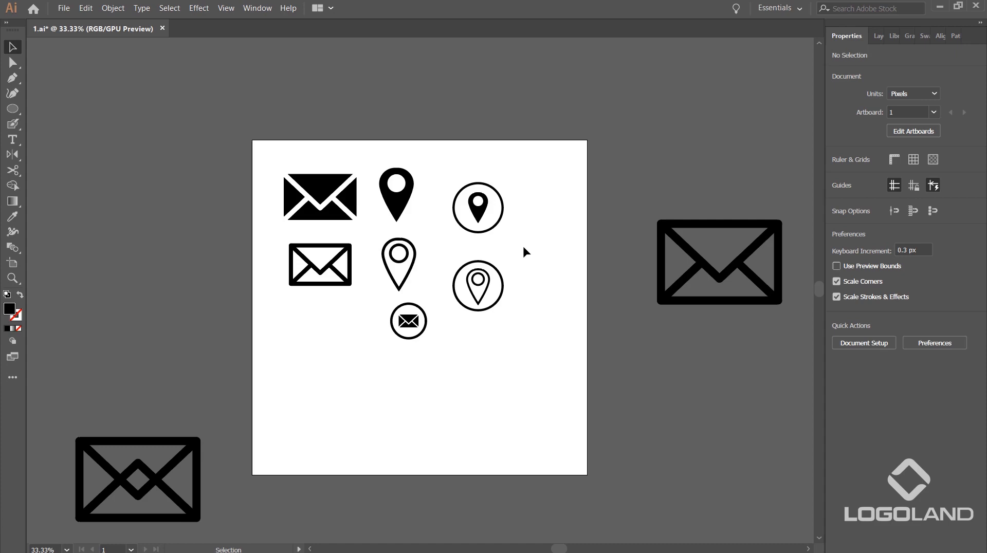
# Step: Move all existing icons off the artboard onto the empty canvas to its left
pyautogui.hotkey('ctrl', '-')
pyautogui.hotkey('ctrl', 'a')
pyautogui.scroll(-1, 669, 270)
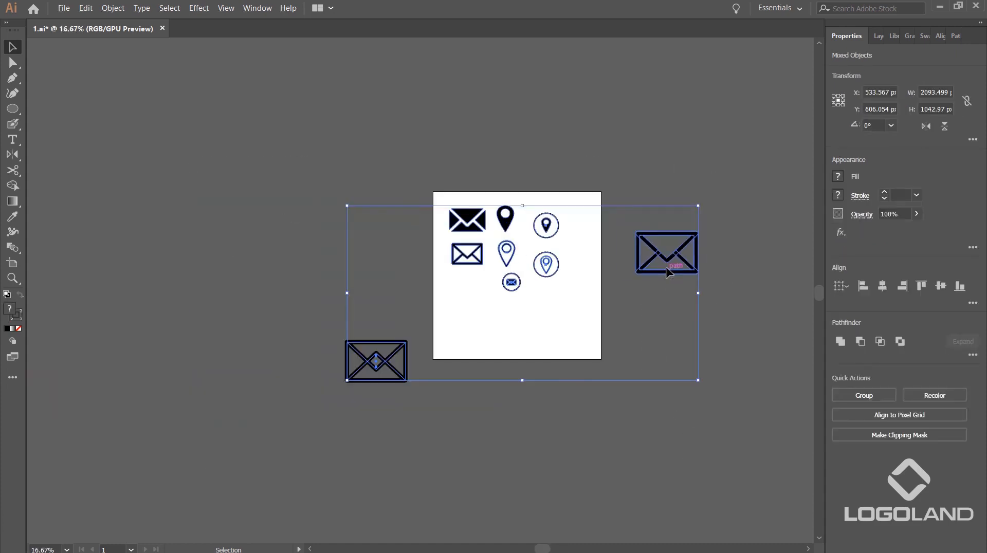
pyautogui.moveTo(488, 243); pyautogui.dragTo(468, 237)
pyautogui.moveTo(311, 170); pyautogui.dragTo(742, 416)
pyautogui.moveTo(688, 257); pyautogui.dragTo(404, 205)
pyautogui.click(582, 223)
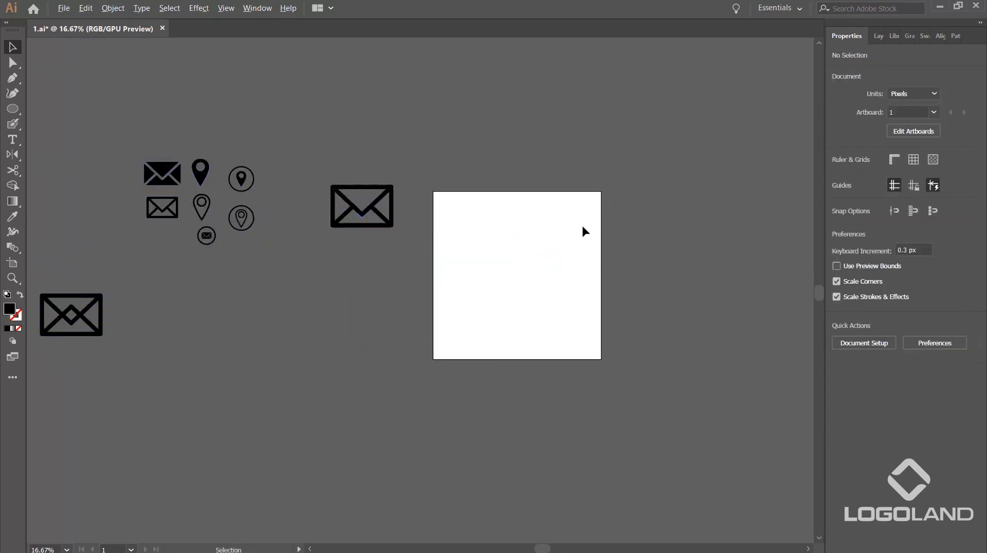
# Step: Draw a circle about 362 px in diameter near the middle of the empty artboard
pyautogui.scroll(3, 582, 224)
pyautogui.scroll(-3, 530, 237)
pyautogui.scroll(1, 509, 264)
pyautogui.moveTo(544, 240); pyautogui.dragTo(475, 274)
pyautogui.press('space')
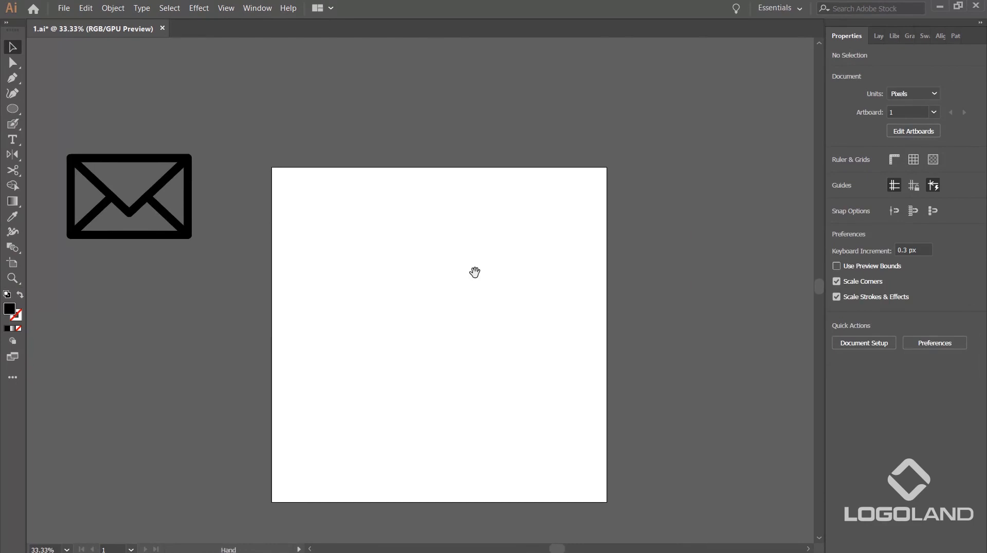
pyautogui.moveTo(13, 113); pyautogui.dragTo(42, 124)
pyautogui.moveTo(423, 264); pyautogui.dragTo(544, 385)
pyautogui.press('v')
pyautogui.click(705, 361)
# Step: Swap the circle's fill and stroke so it has no fill, and give it a 12 pt black outline
pyautogui.scroll(2, 516, 323)
pyautogui.moveTo(520, 311)
pyautogui.mouseDown()
pyautogui.moveTo(406, 255)
pyautogui.moveTo(526, 309)
pyautogui.moveTo(522, 330)
pyautogui.mouseUp()
pyautogui.scroll(-2, 455, 281)
pyautogui.scroll(1, 564, 326)
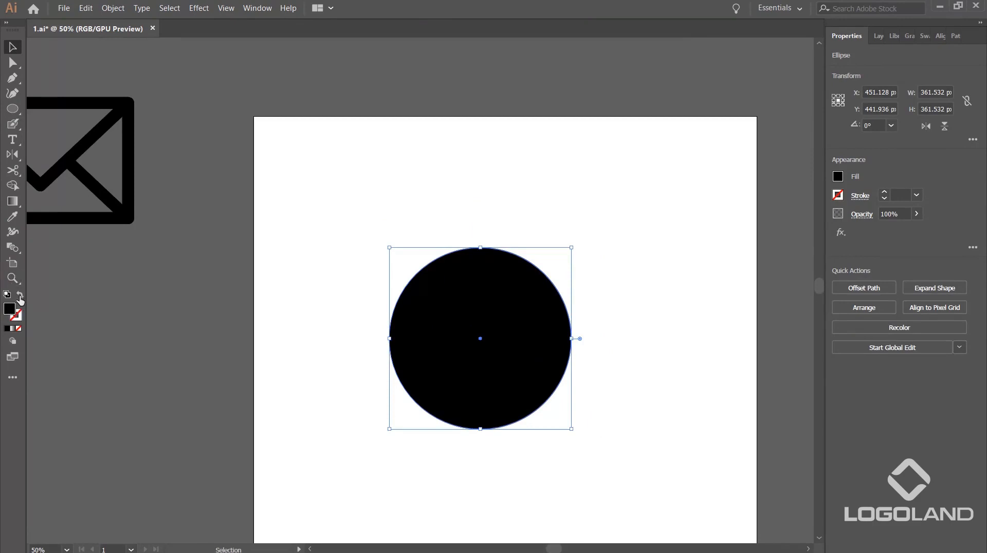
pyautogui.click(19, 297)
pyautogui.click(917, 195)
pyautogui.click(930, 371)
pyautogui.click(917, 195)
pyautogui.click(931, 417)
pyautogui.hotkey('ctrl', 'shift', 'a')
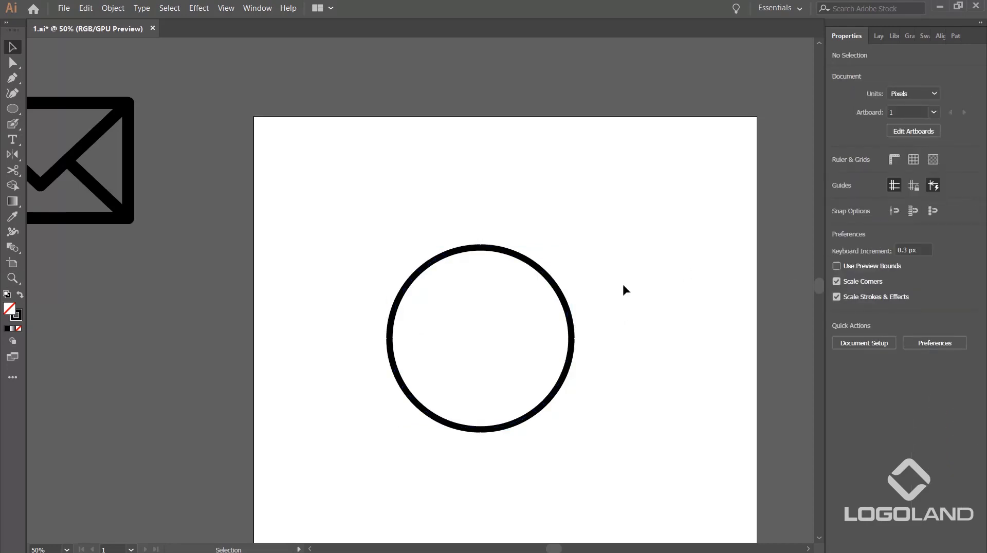
# Step: Thicken the circle's outline, trying 14 pt and settling on a stroke weight of 20 pt
pyautogui.moveTo(623, 285); pyautogui.dragTo(467, 364)
pyautogui.click(916, 196)
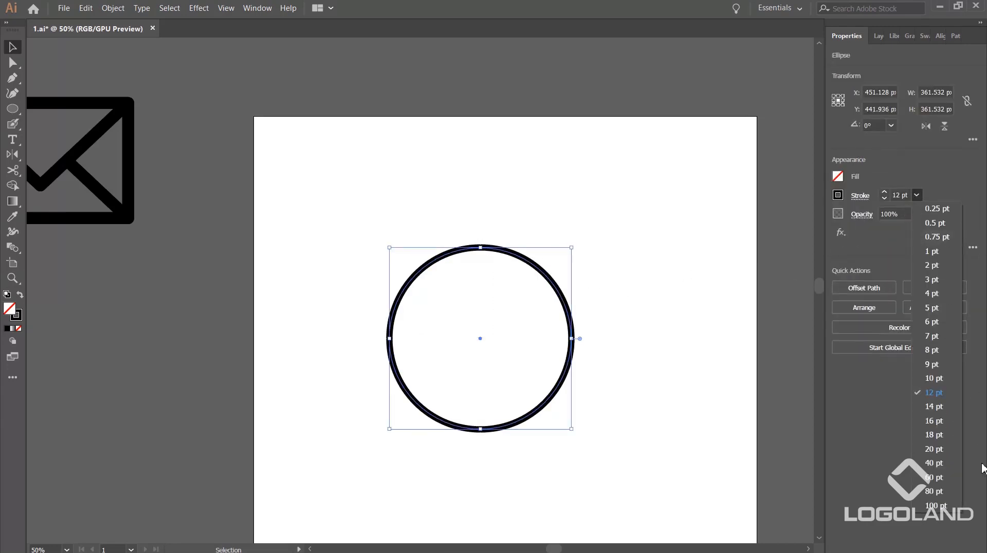
pyautogui.click(935, 411)
pyautogui.click(646, 260)
pyautogui.moveTo(644, 258); pyautogui.dragTo(566, 329)
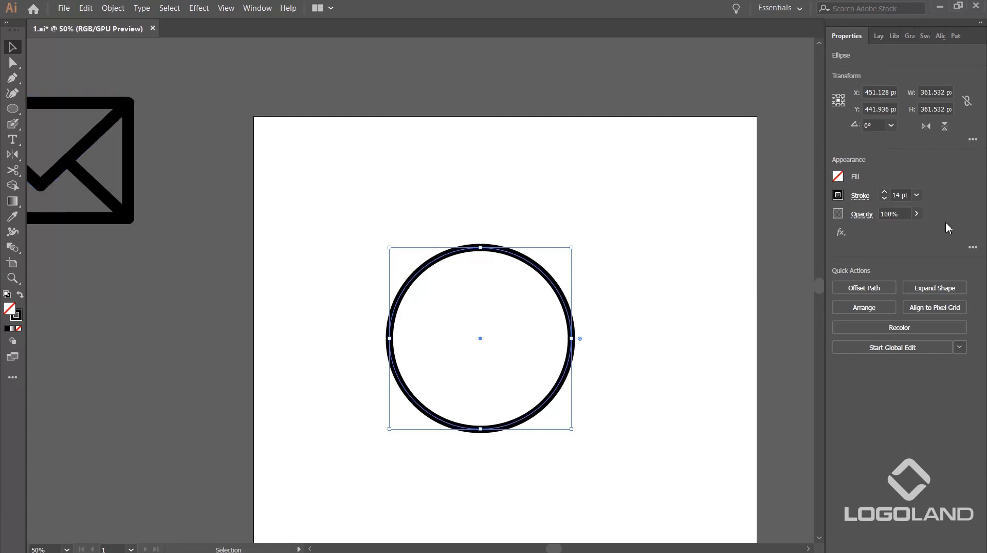
pyautogui.click(916, 195)
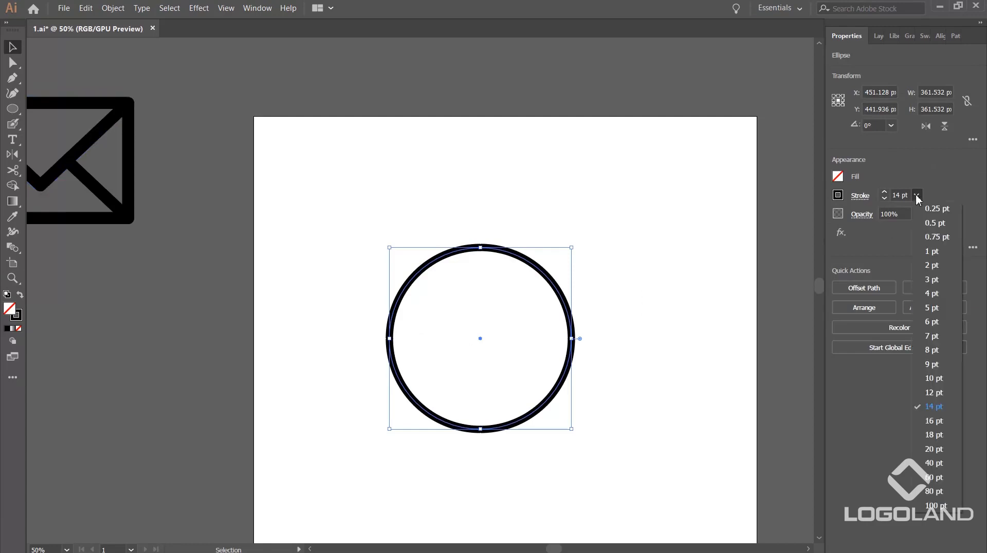
pyautogui.click(932, 440)
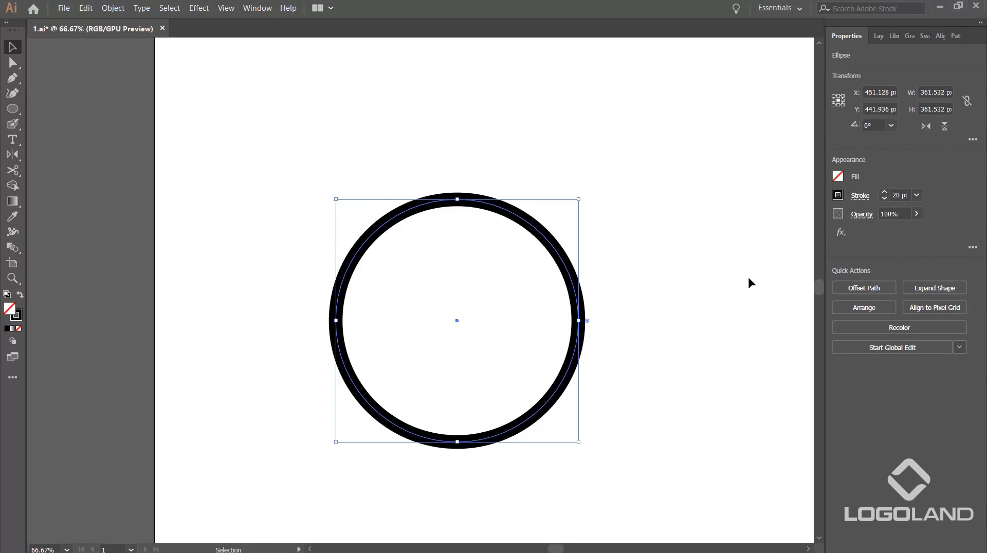
pyautogui.click(749, 283)
# Step: Paste a copy of the circle in front and squash it vertically about its centre into an ellipse about 242 px high
pyautogui.moveTo(581, 211); pyautogui.dragTo(485, 278)
pyautogui.click(85, 8)
pyautogui.click(102, 63)
pyautogui.click(86, 7)
pyautogui.click(124, 87)
pyautogui.moveTo(459, 201); pyautogui.dragTo(464, 249)
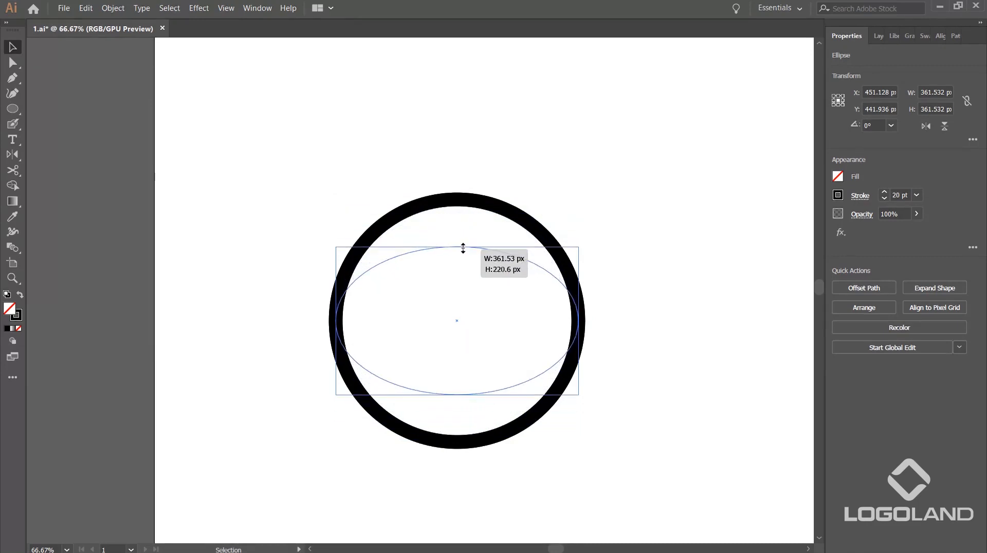
pyautogui.moveTo(463, 249); pyautogui.dragTo(464, 249)
pyautogui.click(620, 295)
pyautogui.click(459, 252)
pyautogui.moveTo(457, 248); pyautogui.dragTo(457, 234)
pyautogui.click(716, 245)
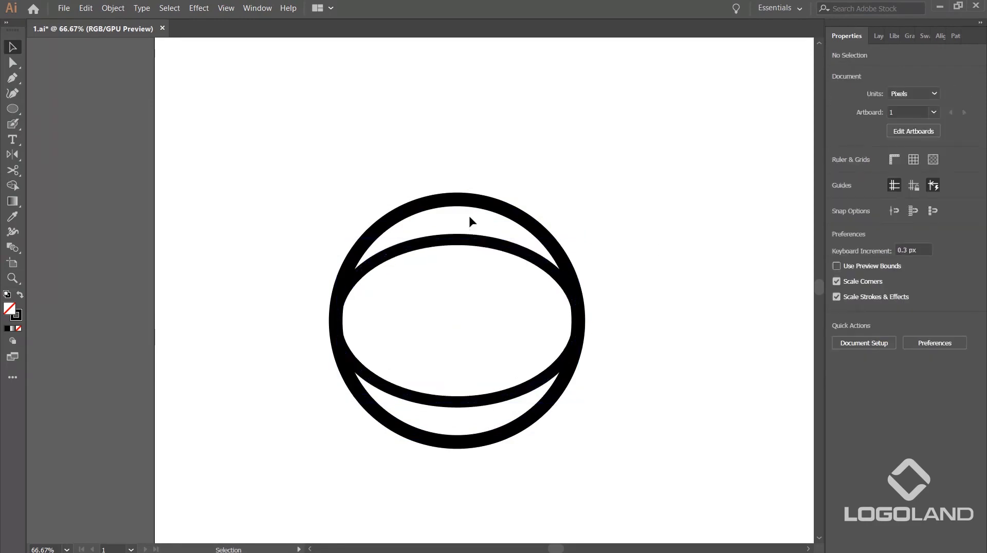
# Step: Paste a copy of the ellipse in front and flatten it about its centre to about 103 px high
pyautogui.click(82, 8)
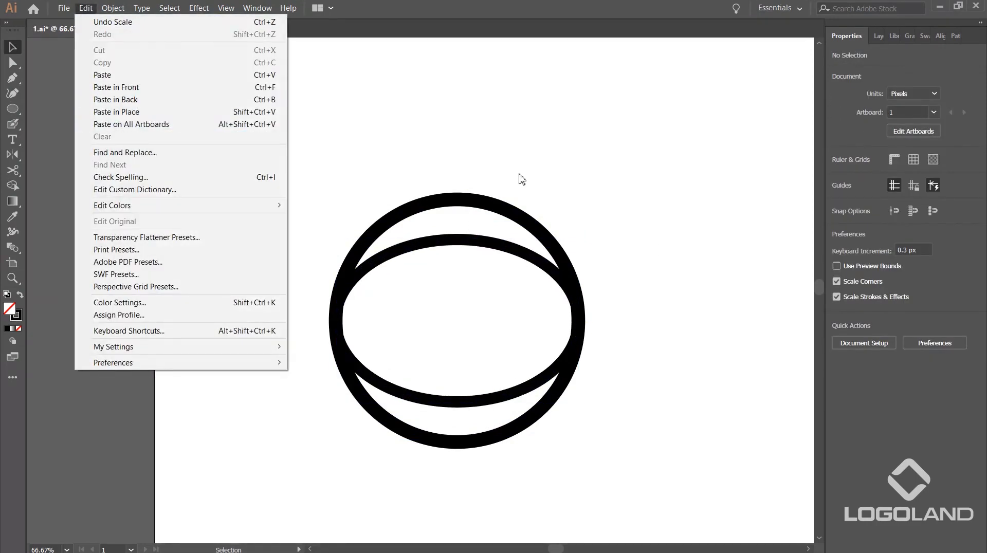
pyautogui.click(520, 180)
pyautogui.moveTo(483, 281); pyautogui.dragTo(484, 286)
pyautogui.click(85, 8)
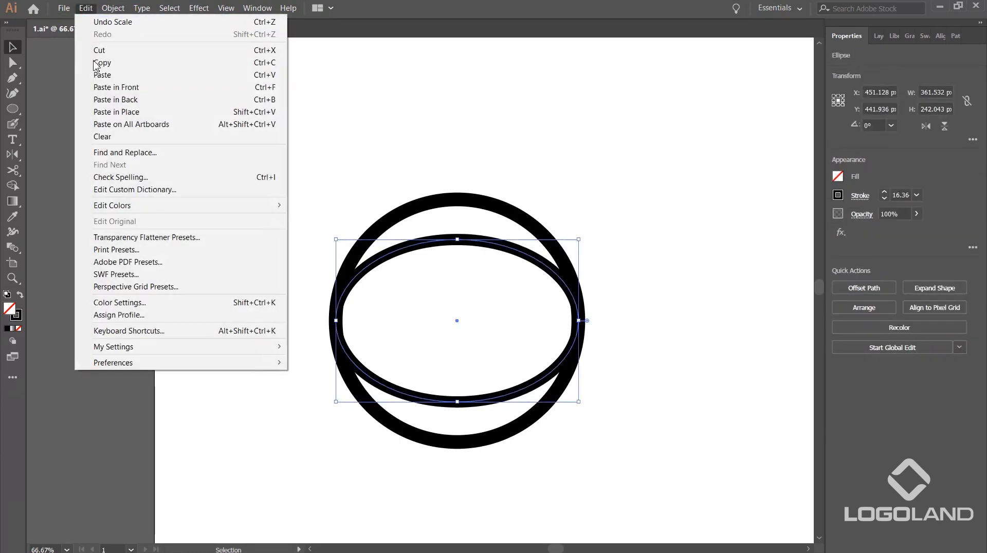
pyautogui.click(111, 63)
pyautogui.click(84, 8)
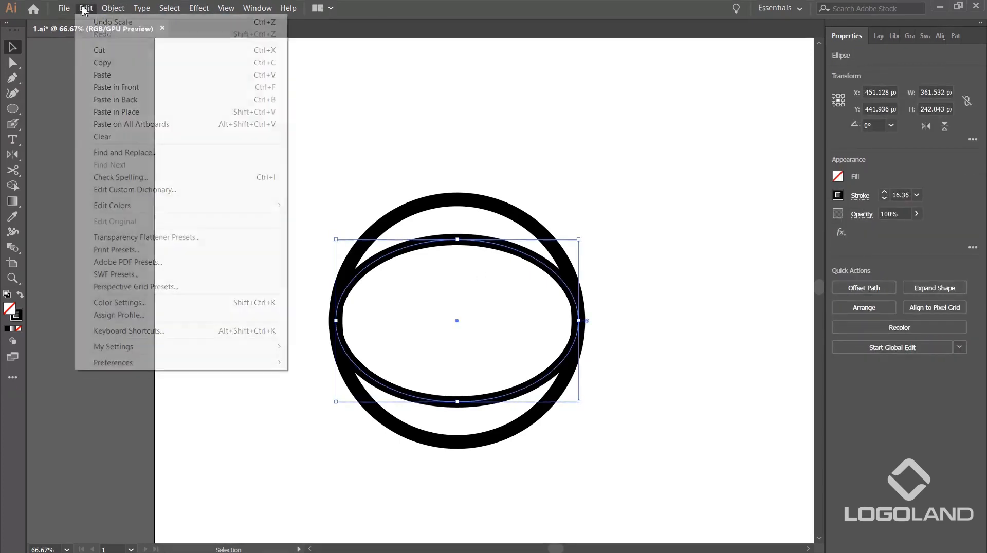
pyautogui.click(136, 89)
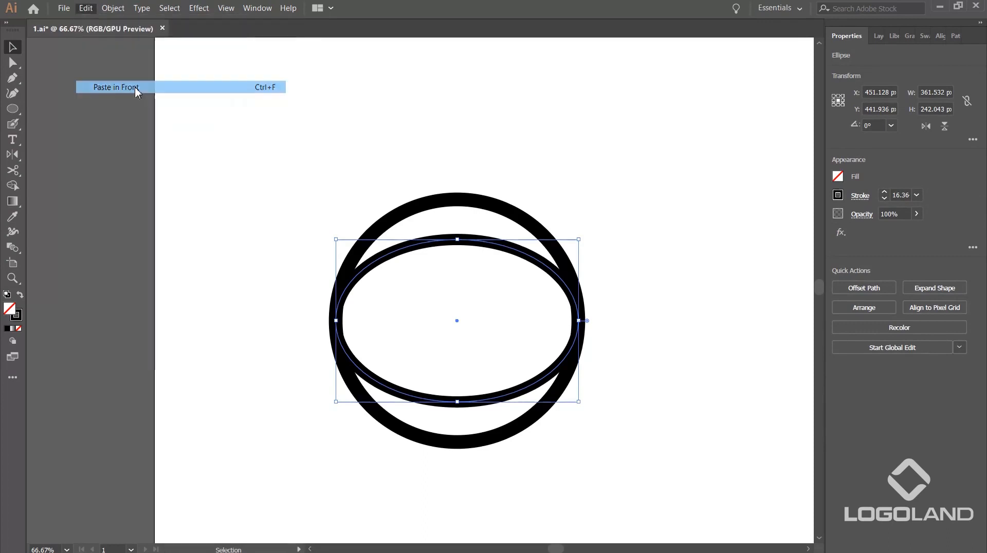
pyautogui.moveTo(465, 240); pyautogui.dragTo(464, 288)
pyautogui.click(684, 221)
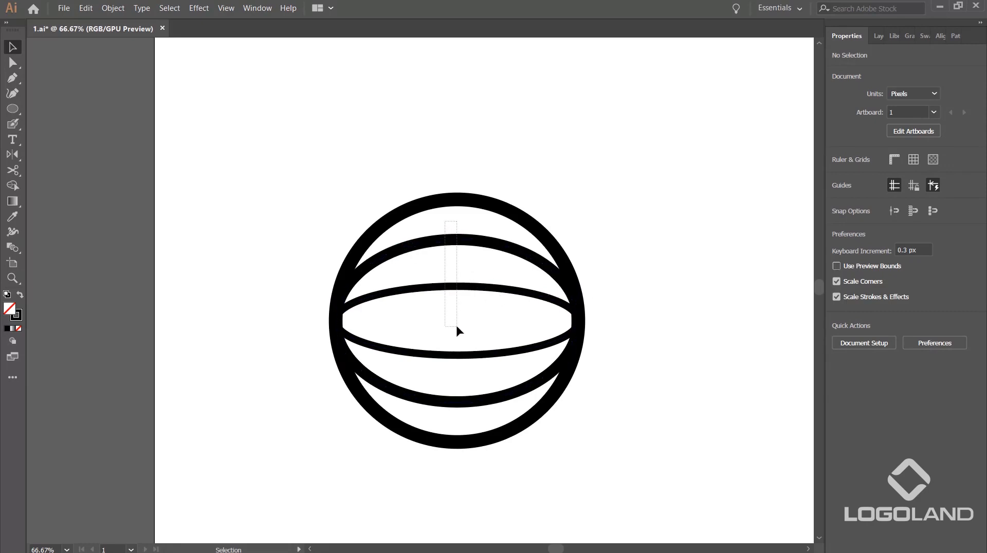
# Step: Copy both horizontal ellipses, paste them in front, and rotate the copies 90° to form the vertical lines of the globe
pyautogui.moveTo(457, 327); pyautogui.dragTo(458, 325)
pyautogui.click(604, 287)
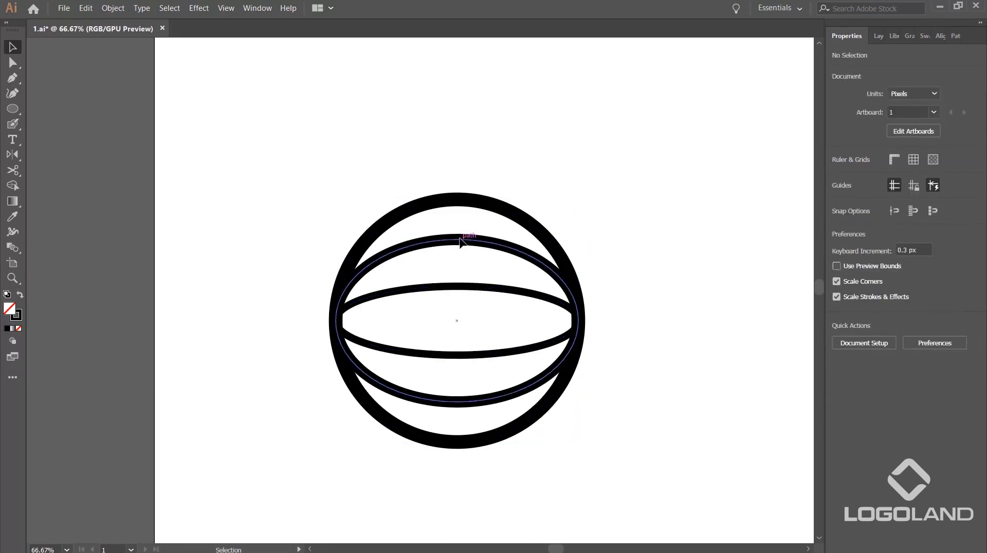
pyautogui.click(460, 242)
pyautogui.keyDown('shift'); pyautogui.click(468, 284); pyautogui.keyUp('shift')
pyautogui.click(85, 8)
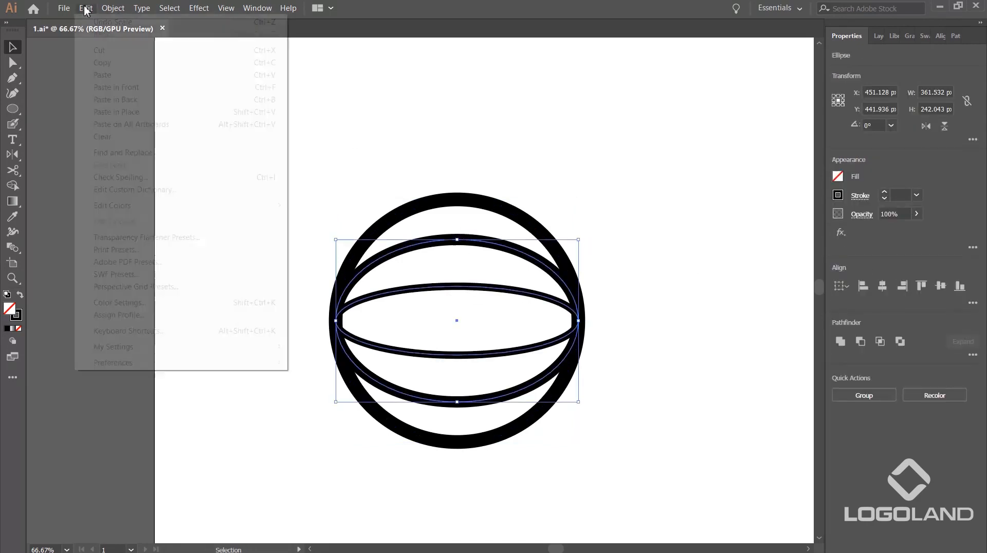
pyautogui.click(102, 62)
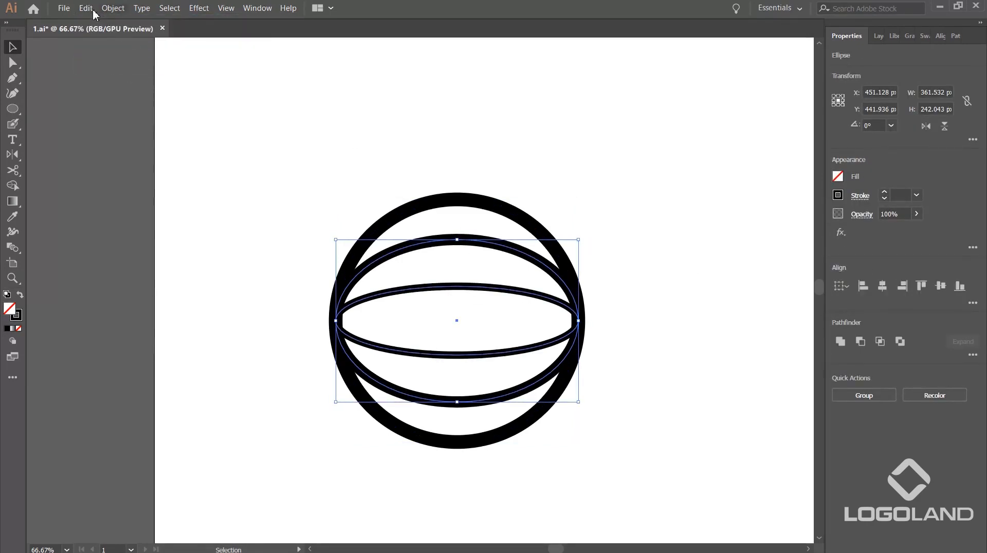
pyautogui.click(93, 9)
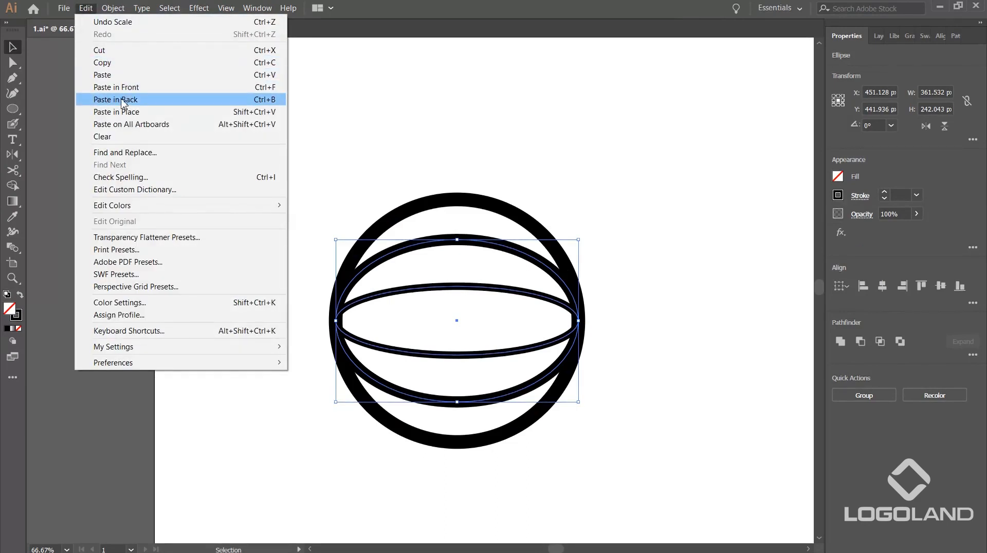
pyautogui.click(137, 88)
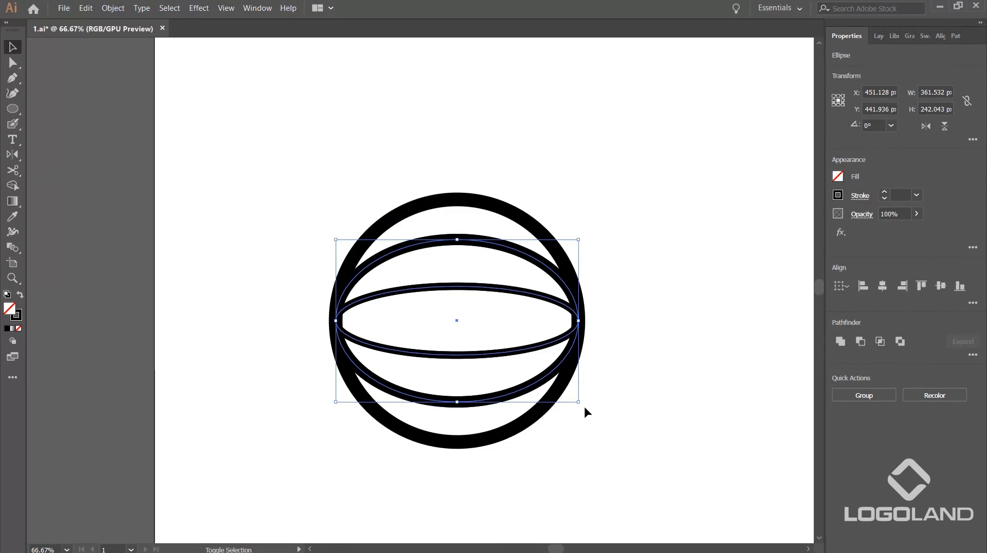
pyautogui.moveTo(579, 403); pyautogui.dragTo(584, 201)
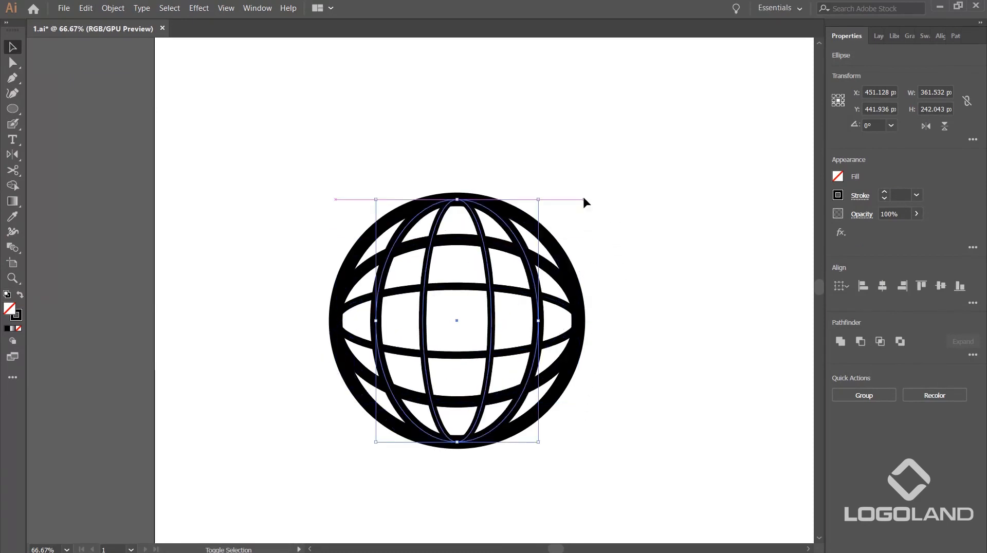
pyautogui.click(891, 125)
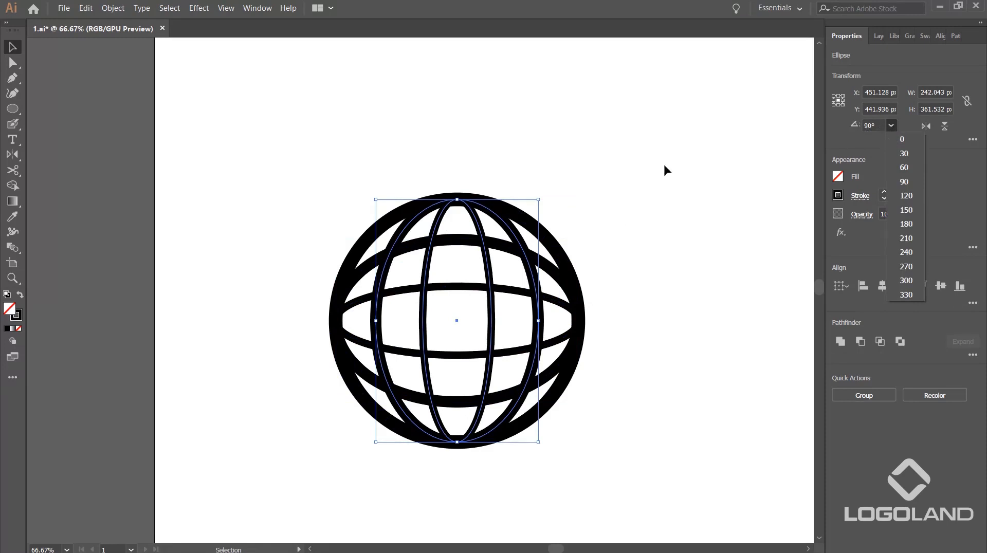
pyautogui.click(649, 291)
pyautogui.click(648, 296)
# Step: Give the circle and all ellipses a uniform stroke weight, trying 16 pt and 20 pt before settling on 14 pt
pyautogui.moveTo(194, 115); pyautogui.dragTo(355, 273)
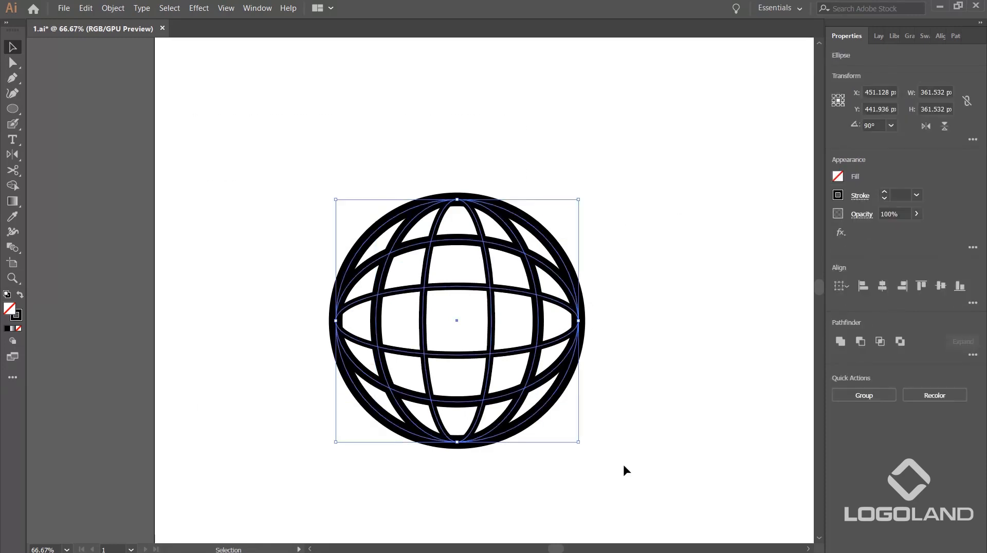
pyautogui.click(916, 197)
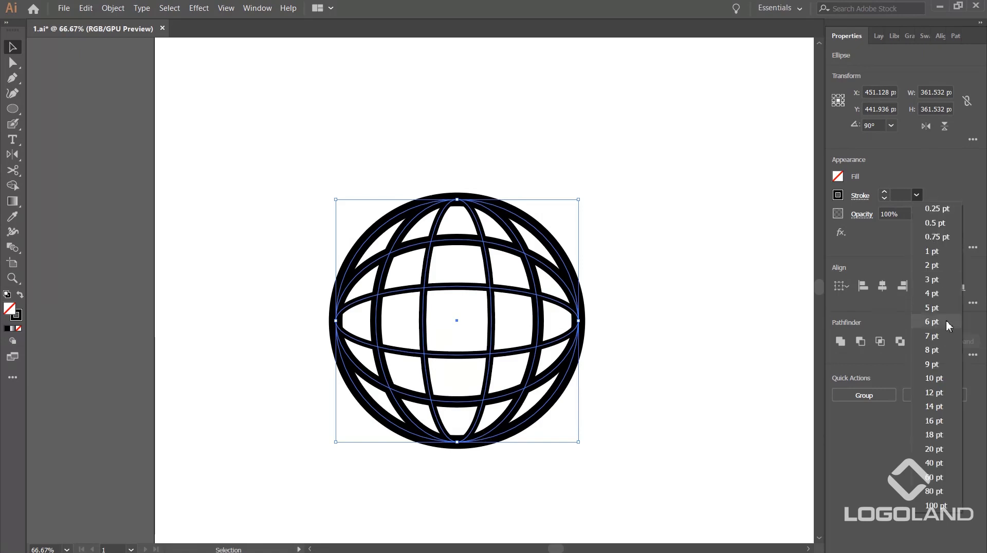
pyautogui.click(935, 425)
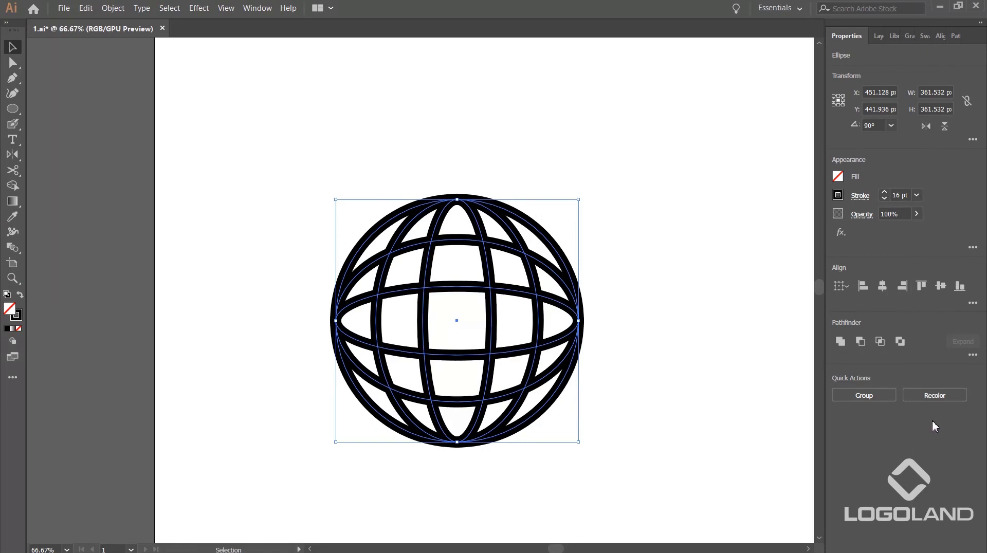
pyautogui.click(916, 196)
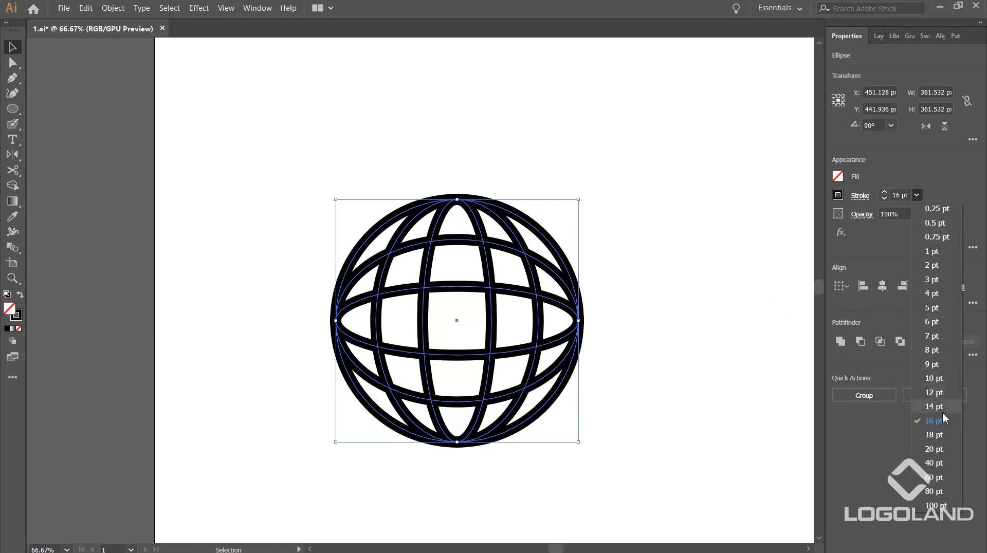
pyautogui.click(934, 447)
pyautogui.moveTo(364, 126); pyautogui.dragTo(664, 437)
pyautogui.click(917, 195)
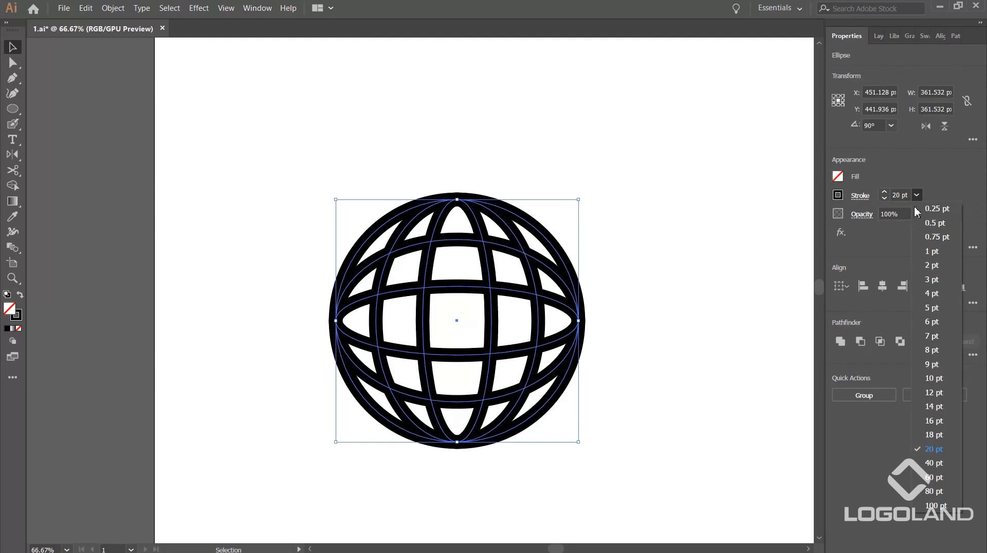
pyautogui.click(934, 406)
pyautogui.click(602, 269)
# Step: Flatten the narrower horizontal ellipse slightly about its centre
pyautogui.hotkey('ctrl', '-')
pyautogui.moveTo(385, 211); pyautogui.dragTo(611, 347)
pyautogui.click(628, 342)
pyautogui.scroll(2, 579, 314)
pyautogui.click(416, 250)
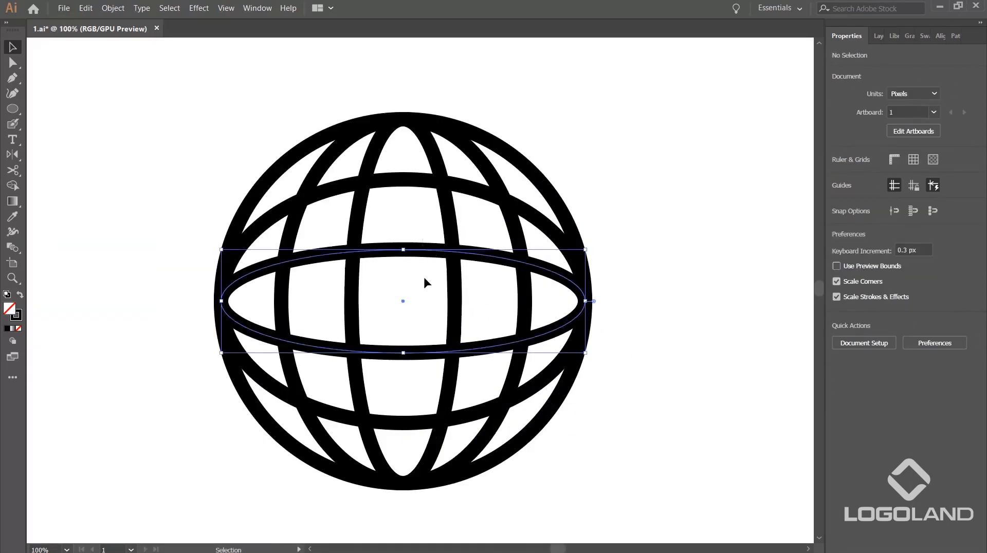
pyautogui.moveTo(404, 249); pyautogui.dragTo(405, 258)
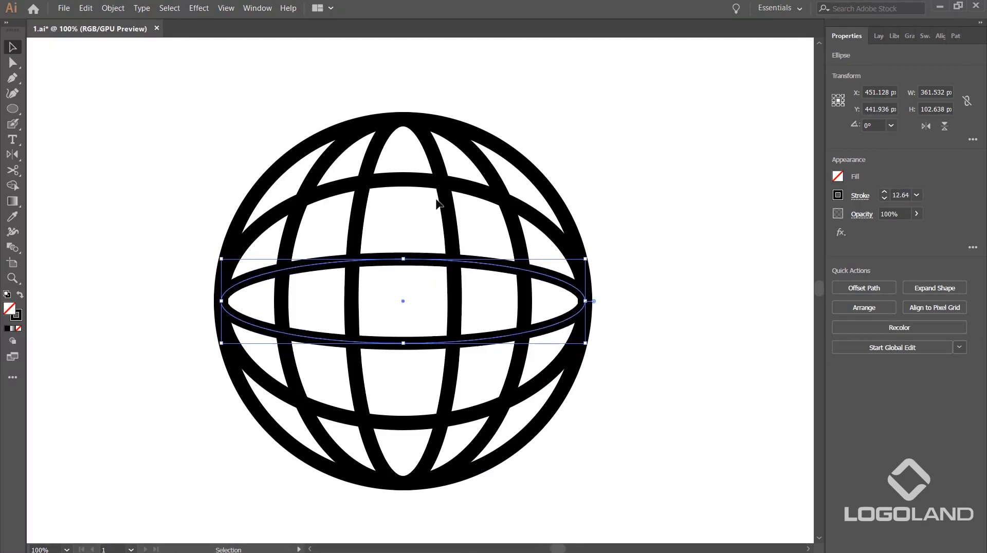
# Step: Flatten the wider horizontal ellipse slightly about its centre
pyautogui.click(401, 198)
pyautogui.click(405, 186)
pyautogui.moveTo(403, 179); pyautogui.dragTo(405, 193)
pyautogui.click(604, 185)
# Step: Narrow both vertical ellipses slightly about the centre of the globe
pyautogui.scroll(-3, 604, 186)
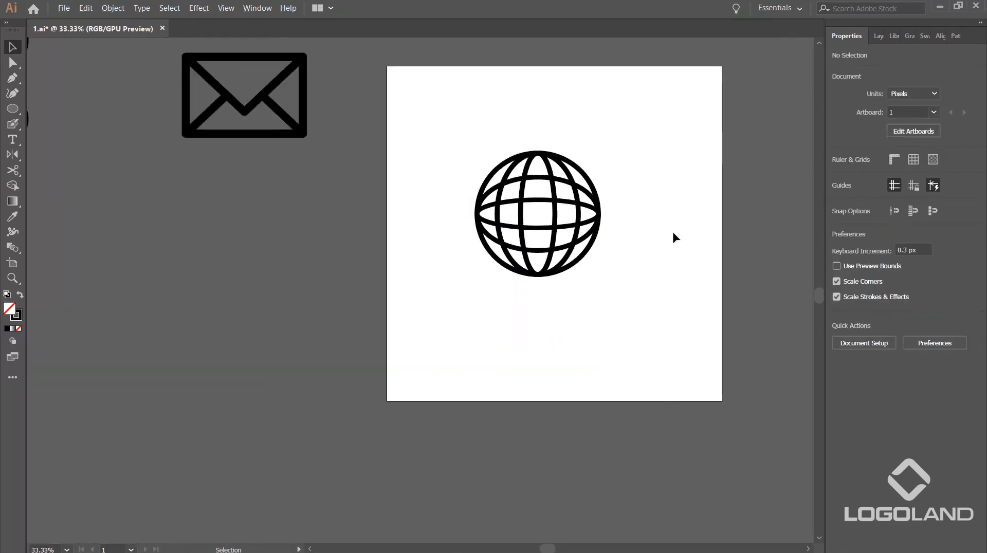
pyautogui.scroll(2, 622, 199)
pyautogui.moveTo(488, 228); pyautogui.dragTo(486, 235)
pyautogui.scroll(2, 488, 226)
pyautogui.moveTo(552, 228); pyautogui.dragTo(581, 247)
pyautogui.moveTo(485, 232); pyautogui.dragTo(588, 235)
pyautogui.scroll(-2, 686, 215)
pyautogui.click(683, 215)
# Step: Examine the line spacing and stroke thickness of the whole globe
pyautogui.scroll(-2, 681, 214)
pyautogui.scroll(2, 530, 260)
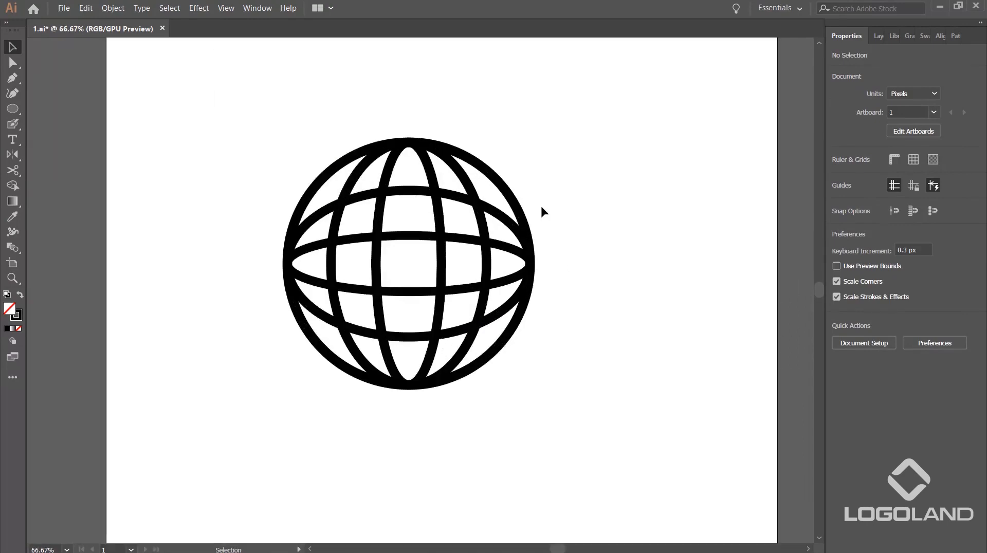
pyautogui.scroll(-2, 541, 201)
pyautogui.scroll(2, 547, 230)
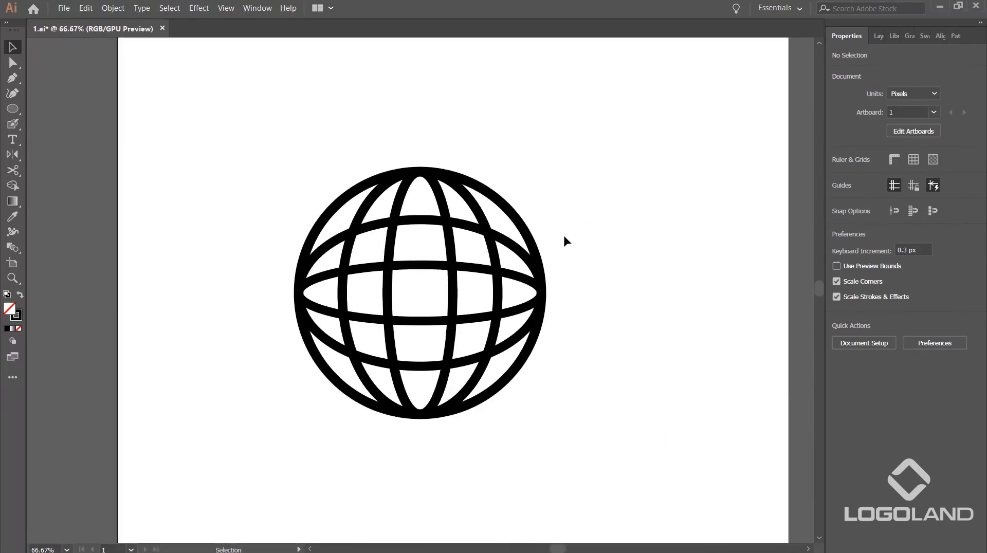
pyautogui.scroll(-1, 578, 248)
pyautogui.moveTo(339, 180); pyautogui.dragTo(619, 401)
pyautogui.scroll(-2, 528, 329)
pyautogui.moveTo(522, 321); pyautogui.dragTo(302, 341)
pyautogui.scroll(3, 549, 312)
pyautogui.click(604, 311)
pyautogui.scroll(1, 549, 306)
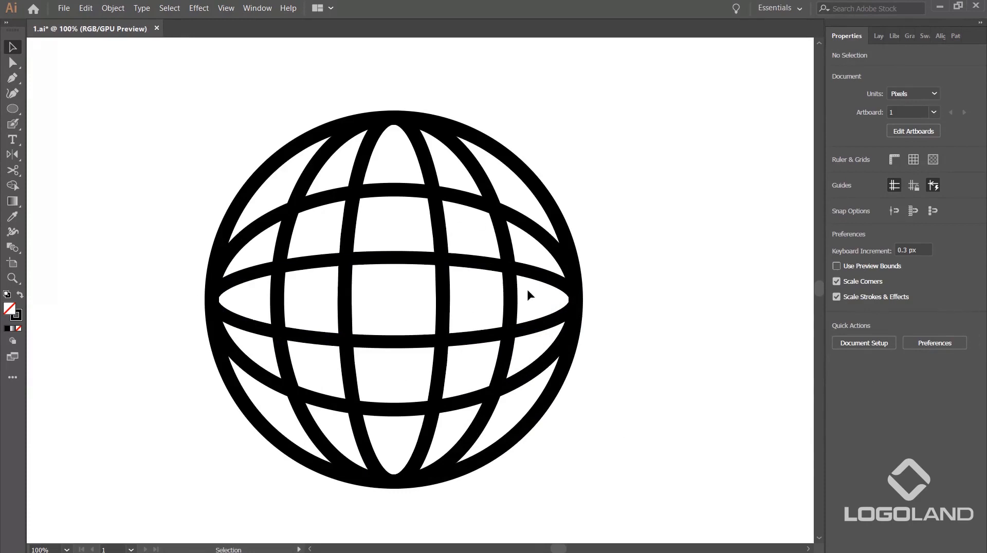
pyautogui.scroll(-1, 617, 283)
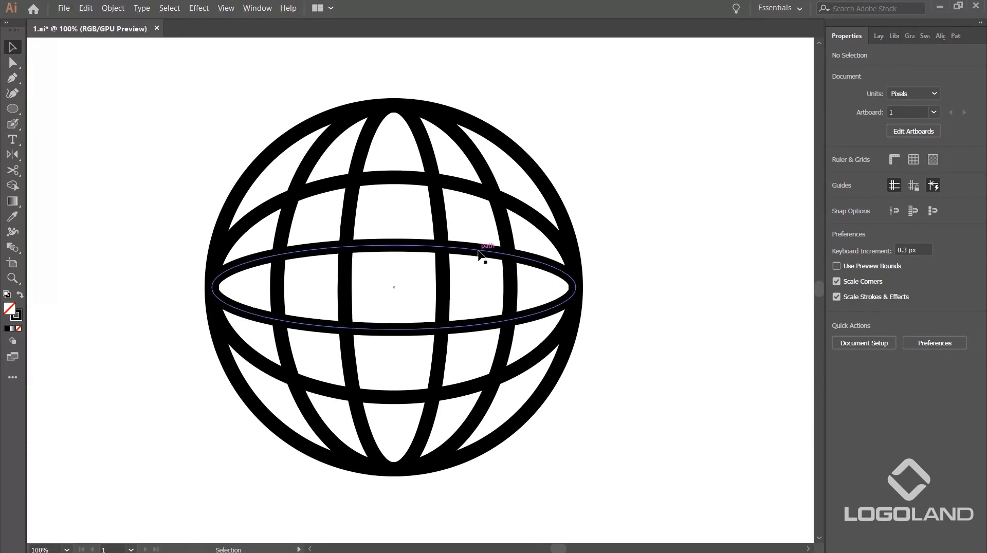
# Step: Delete the flatter horizontal ellipse and the narrower vertical ellipse from the globe
pyautogui.click(479, 254)
pyautogui.press('Delete')
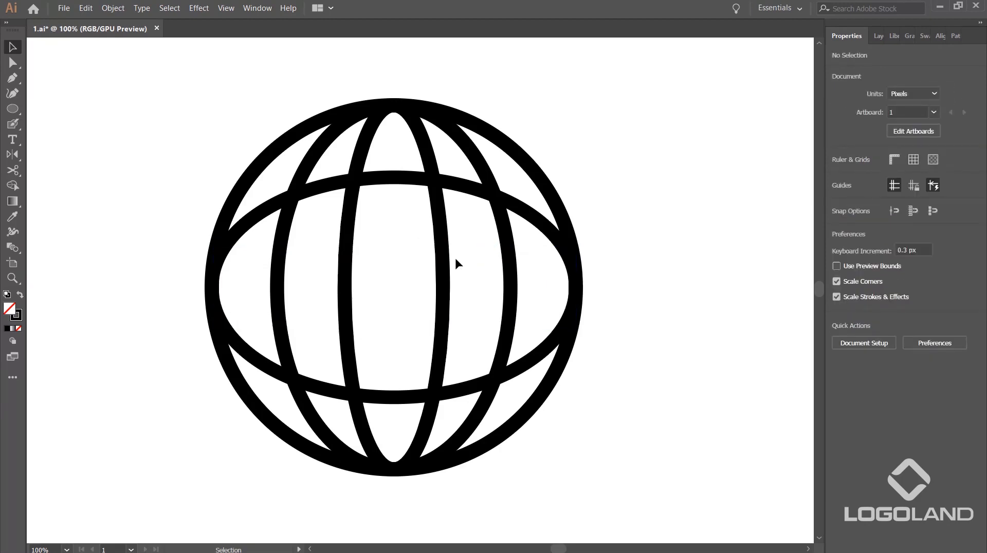
pyautogui.click(442, 263)
pyautogui.press('Delete')
pyautogui.click(371, 178)
pyautogui.click(653, 229)
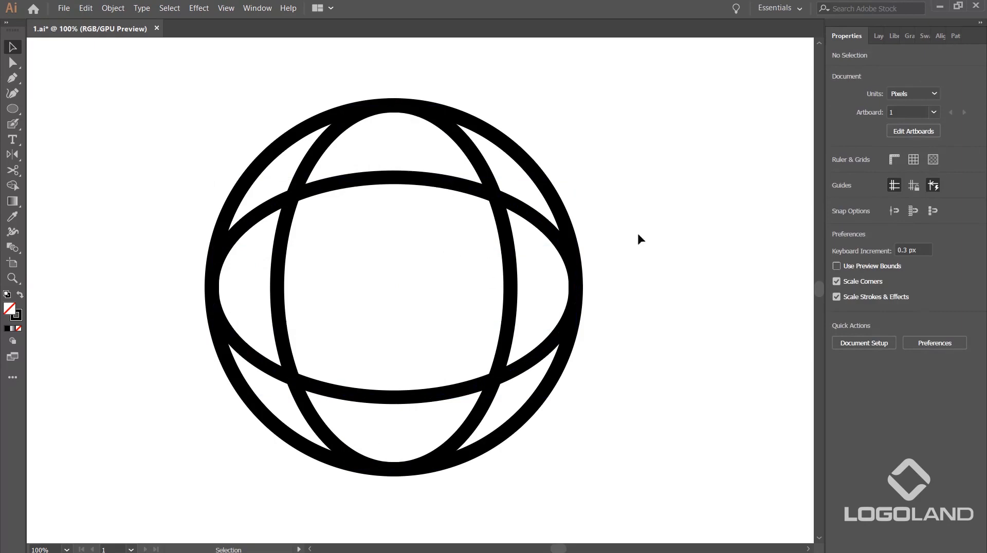
# Step: Narrow the remaining vertical ellipse and flatten the remaining horizontal ellipse slightly about the globe's centre
pyautogui.click(517, 257)
pyautogui.moveTo(511, 287); pyautogui.dragTo(499, 287)
pyautogui.click(399, 184)
pyautogui.moveTo(394, 176); pyautogui.dragTo(394, 196)
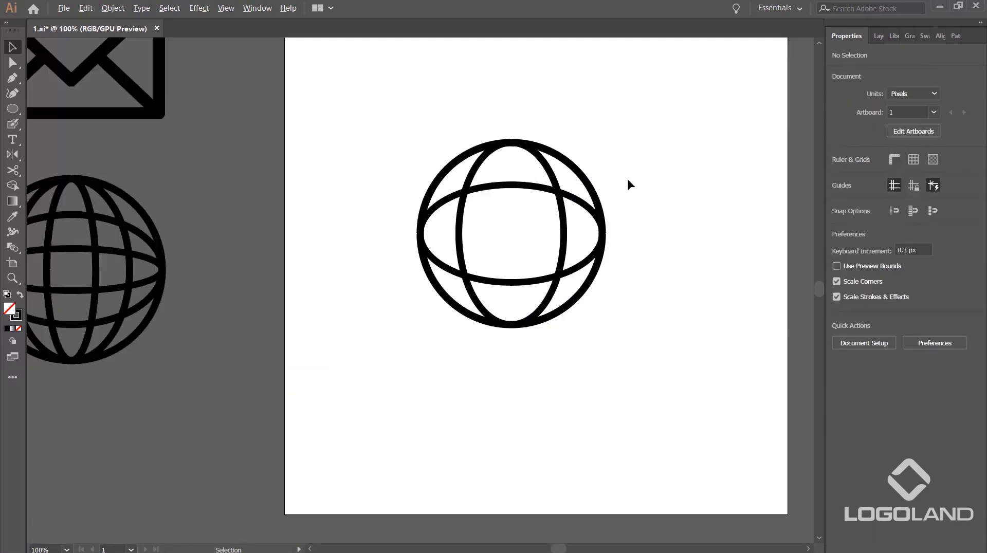
pyautogui.scroll(2, 628, 180)
# Step: Draw a straight vertical line through the globe's centre from the circle's top anchor to its bottom anchor
pyautogui.click(12, 78)
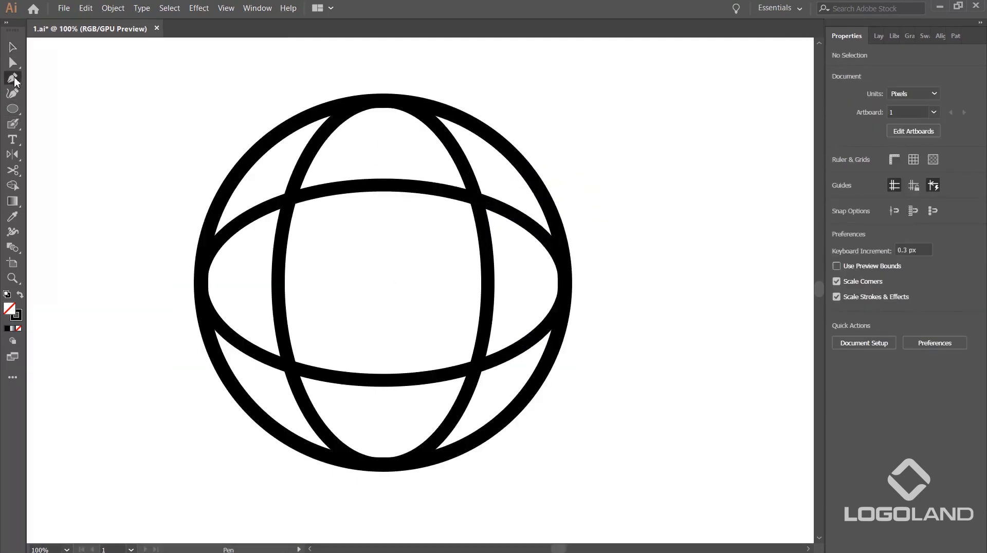
pyautogui.click(383, 100)
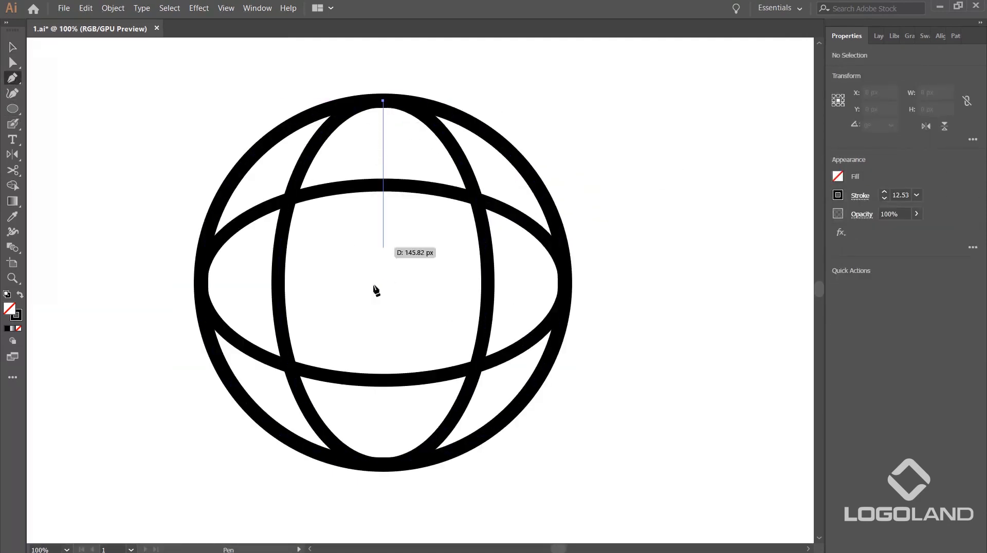
pyautogui.keyDown('shift'); pyautogui.click(383, 465); pyautogui.keyUp('shift')
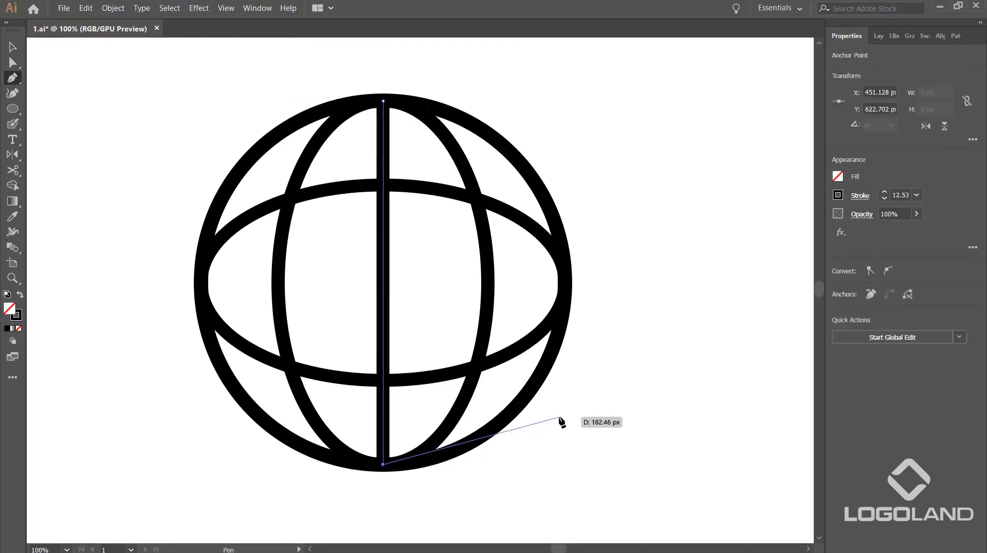
pyautogui.press('v')
pyautogui.click(698, 370)
pyautogui.hotkey('ctrl', 'a')
pyautogui.click(447, 286)
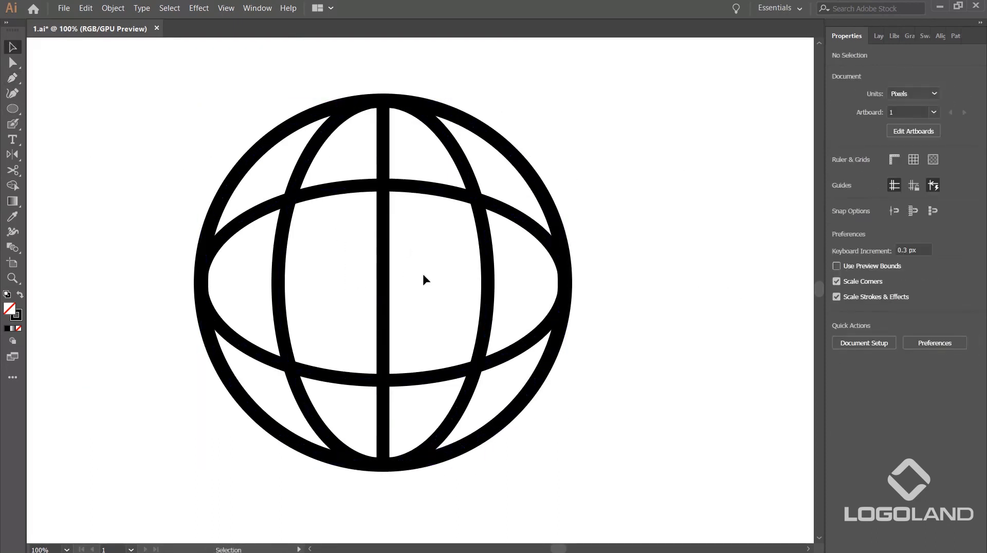
# Step: Duplicate the vertical centre line in place and rotate the copy 90° to form the globe's equator
pyautogui.click(384, 278)
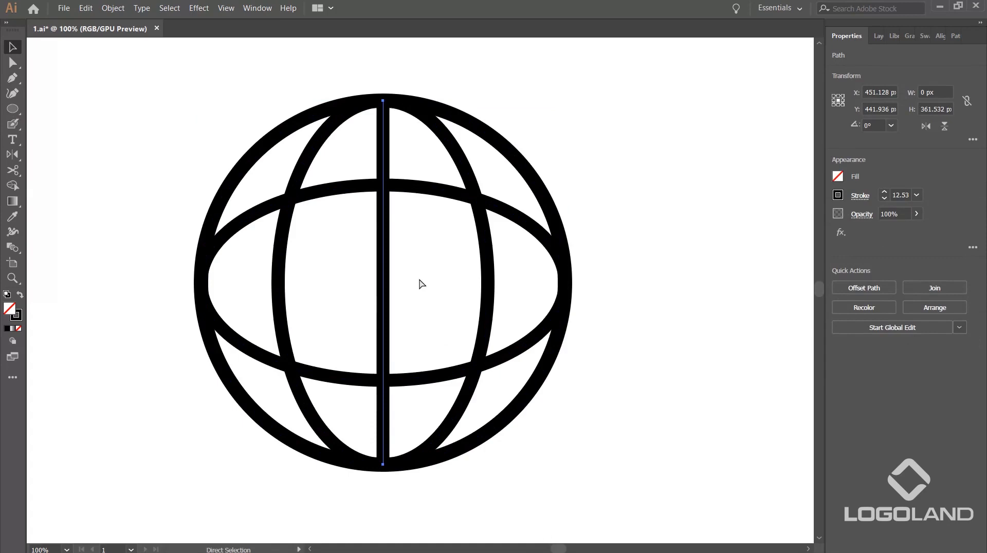
pyautogui.hotkey('ctrl', 'shift', 'o')
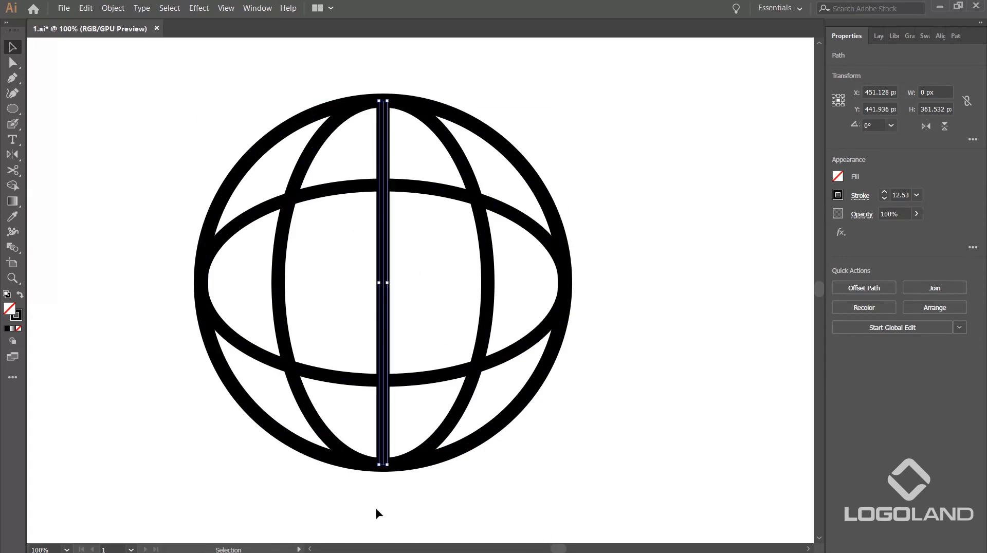
pyautogui.moveTo(390, 470); pyautogui.dragTo(605, 283)
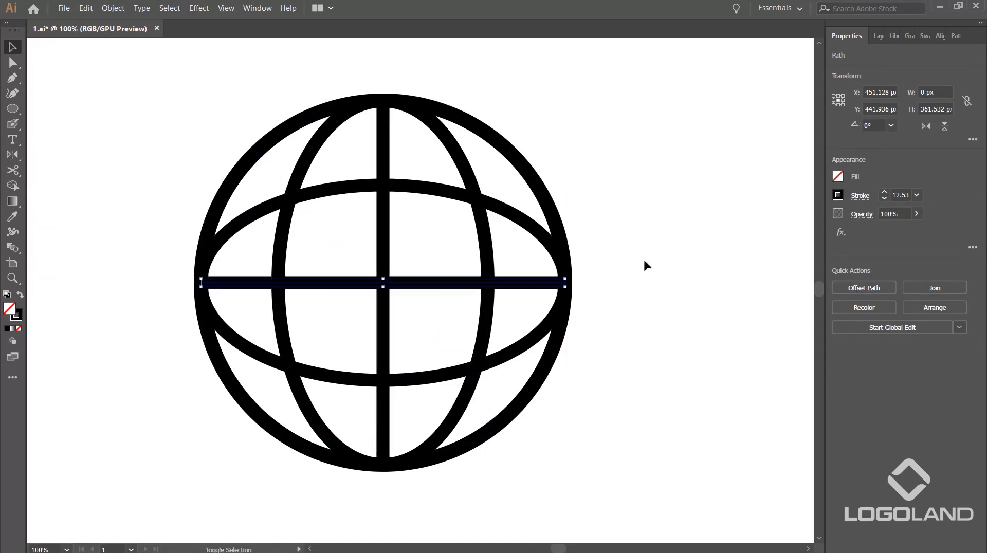
pyautogui.click(528, 214)
pyautogui.scroll(-2, 528, 213)
pyautogui.scroll(1, 615, 222)
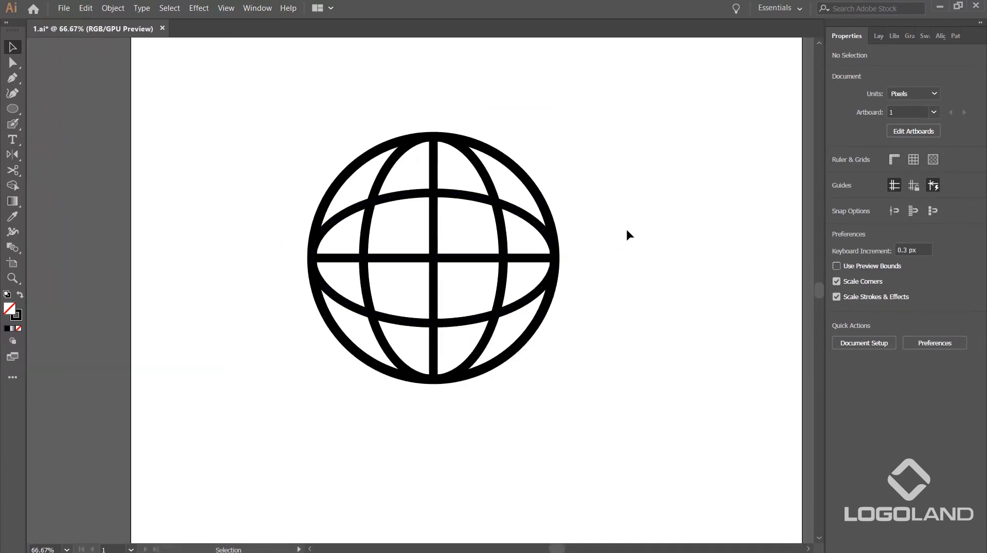
# Step: Select the whole globe and place a copy of it outside the artboard, above the envelope icon
pyautogui.scroll(-3, 480, 210)
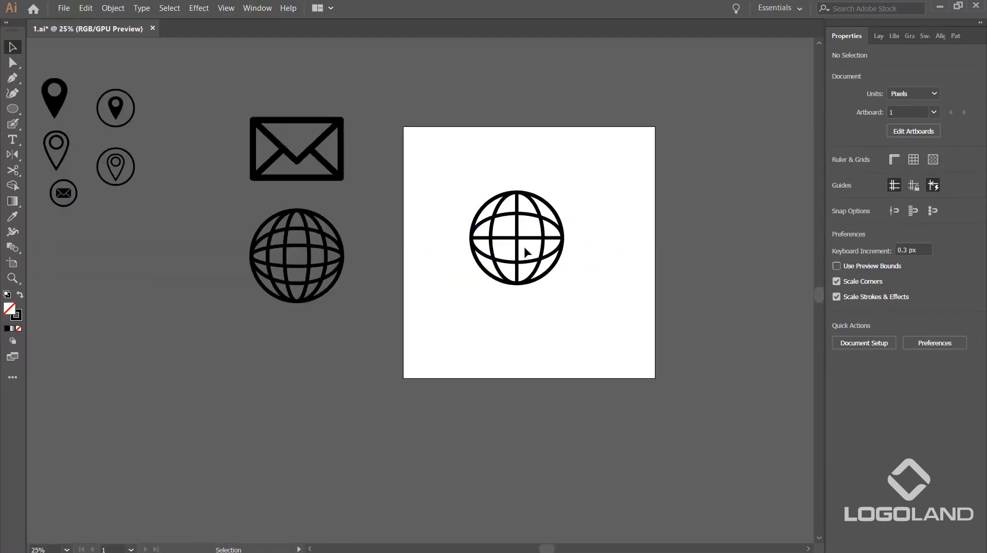
pyautogui.scroll(2, 531, 250)
pyautogui.scroll(1, 594, 279)
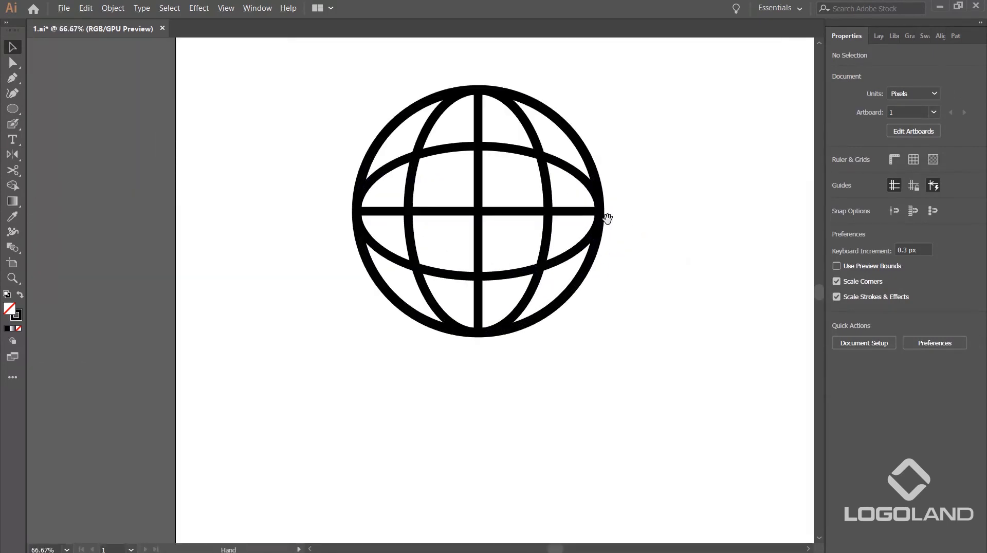
pyautogui.hscroll(1, 515, 180)
pyautogui.moveTo(254, 131); pyautogui.dragTo(360, 252)
pyautogui.scroll(-3, 515, 307)
pyautogui.scroll(1, 519, 307)
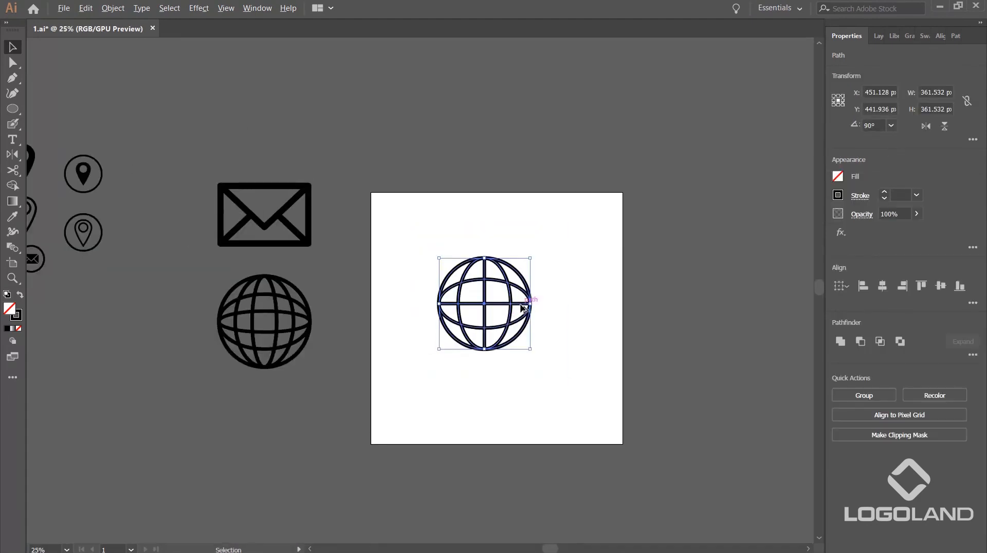
pyautogui.keyDown('alt'); pyautogui.moveTo(515, 303); pyautogui.dragTo(397, 136); pyautogui.keyUp('alt')
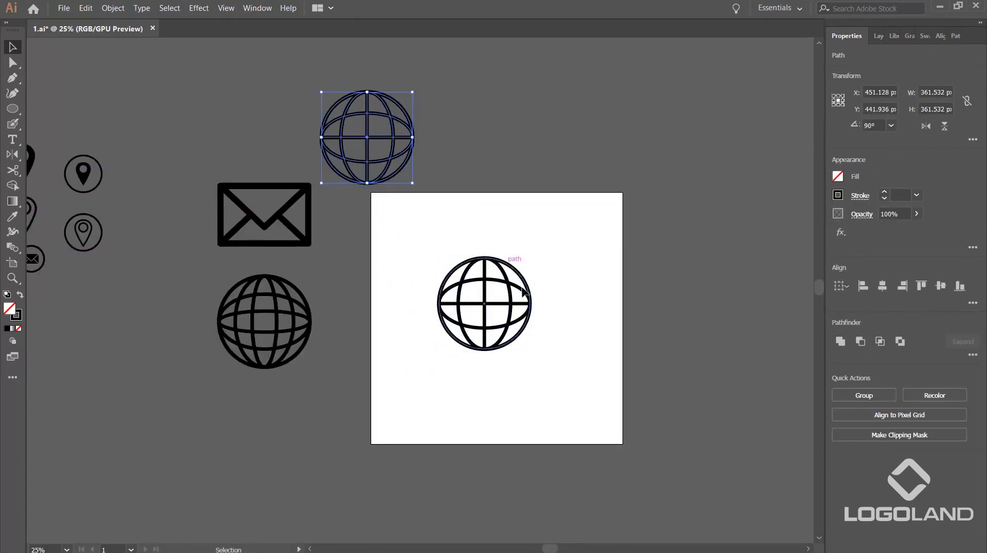
# Step: Expand the fill and stroke of all lines of the globe on the artboard
pyautogui.scroll(2, 516, 316)
pyautogui.scroll(1, 517, 316)
pyautogui.click(565, 304)
pyautogui.moveTo(207, 140); pyautogui.dragTo(334, 257)
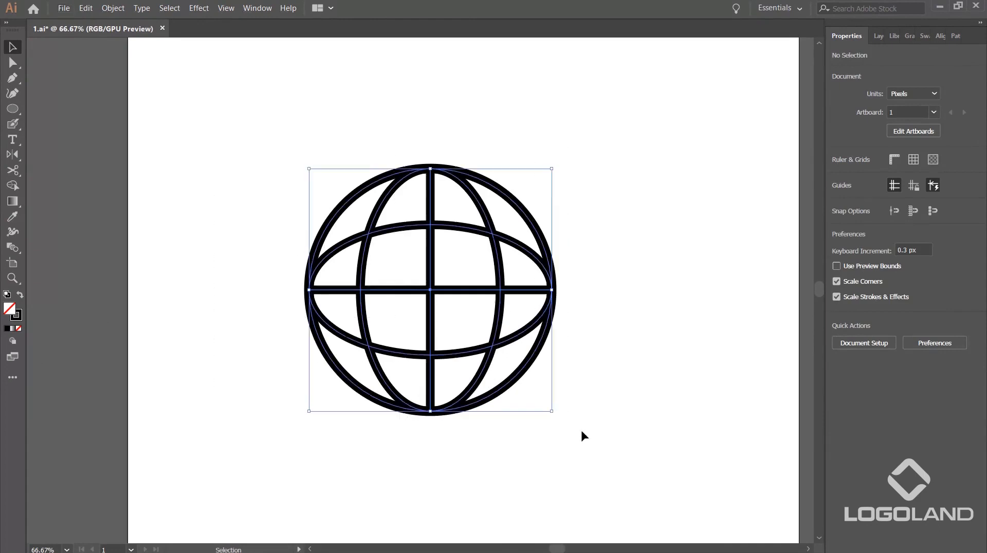
pyautogui.click(114, 8)
pyautogui.click(139, 129)
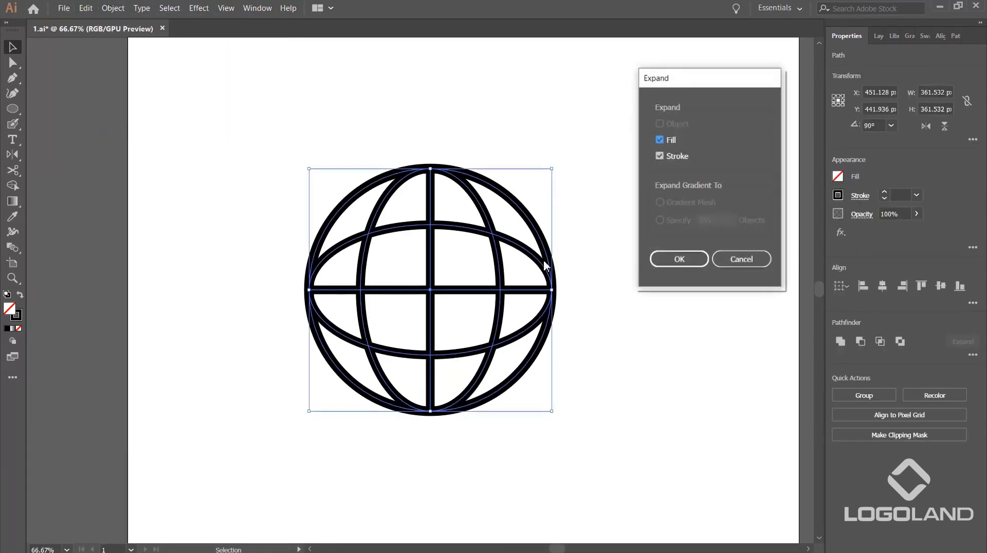
pyautogui.click(678, 257)
pyautogui.click(576, 427)
# Step: Unite all the expanded globe pieces into a single shape
pyautogui.hotkey('ctrl', 'a')
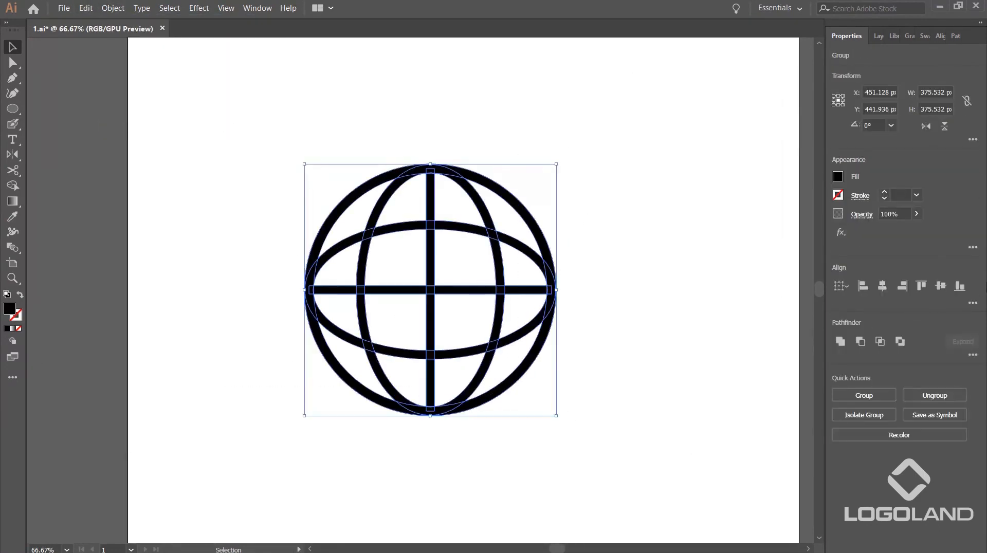
pyautogui.click(840, 343)
pyautogui.click(610, 304)
# Step: Draw a wide rectangle about 490 × 112 px and centre it over the middle of the globe
pyautogui.hotkey('ctrl', '1')
pyautogui.moveTo(12, 109); pyautogui.dragTo(55, 109)
pyautogui.scroll(-1, 202, 227)
pyautogui.moveTo(132, 396)
pyautogui.mouseDown()
pyautogui.moveTo(288, 452)
pyautogui.moveTo(461, 471)
pyautogui.mouseUp()
pyautogui.press('v')
pyautogui.moveTo(393, 424)
pyautogui.mouseDown()
pyautogui.moveTo(410, 257)
pyautogui.moveTo(453, 315)
pyautogui.moveTo(430, 315)
pyautogui.moveTo(321, 255)
pyautogui.mouseUp()
pyautogui.click(446, 330)
pyautogui.hotkey('ctrl', 'a')
pyautogui.click(538, 263)
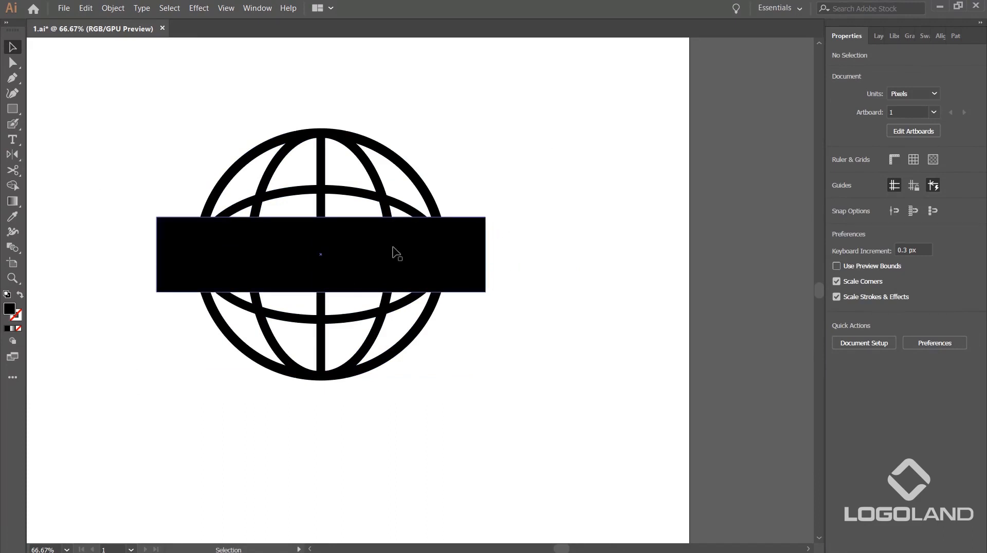
# Step: Swap the rectangle's fill and stroke so it has no fill and a thin black outline
pyautogui.scroll(1, 392, 246)
pyautogui.moveTo(337, 221); pyautogui.dragTo(426, 262)
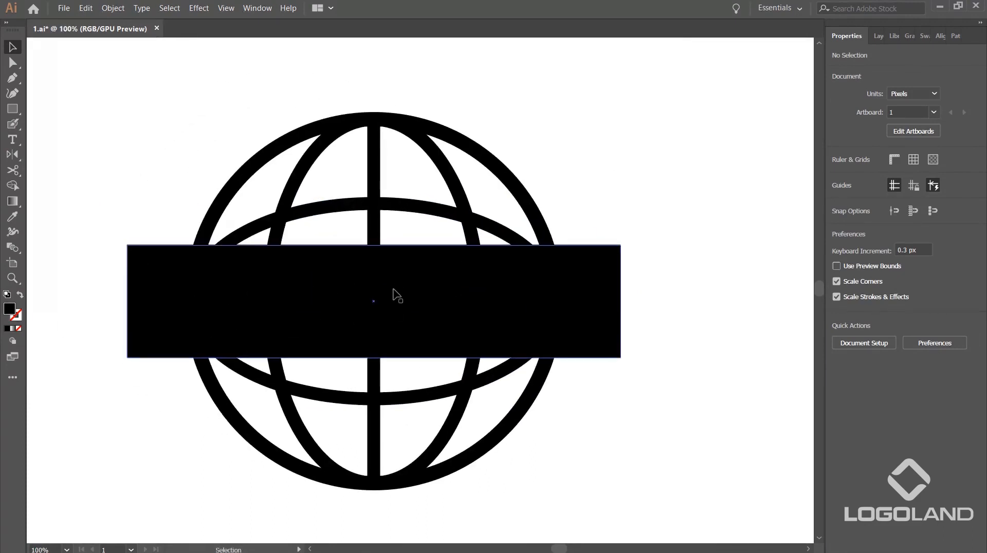
pyautogui.click(579, 285)
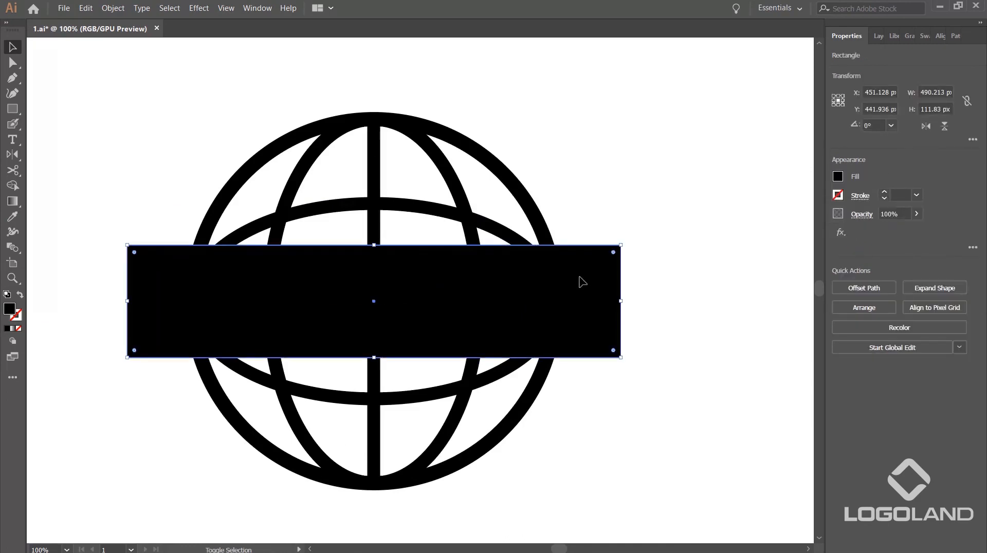
pyautogui.hotkey('shift', 'x')
pyautogui.click(689, 251)
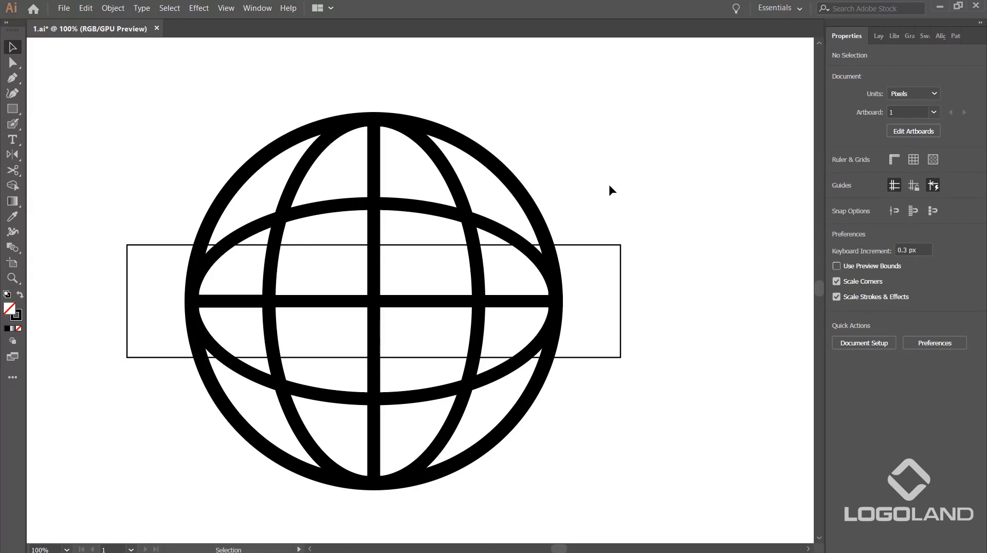
pyautogui.click(621, 275)
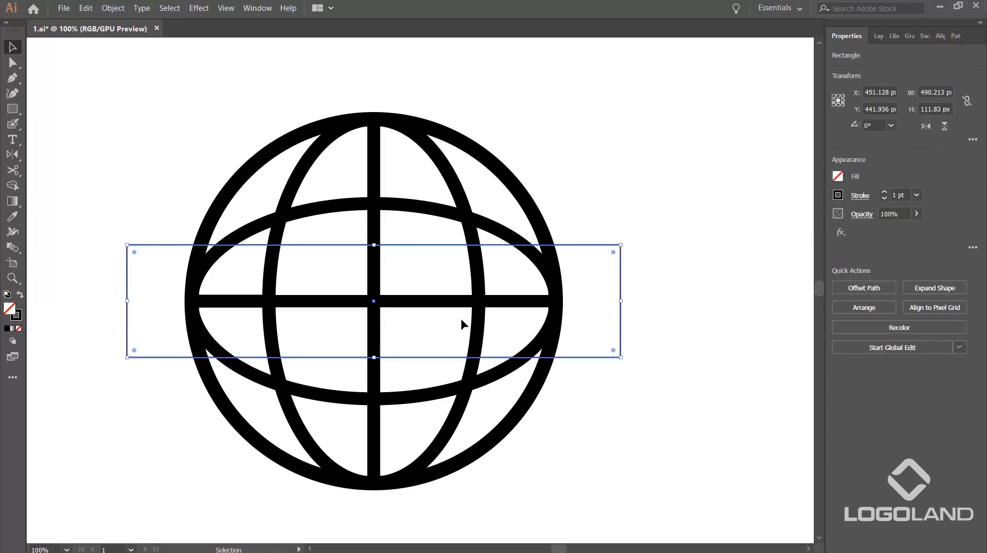
pyautogui.moveTo(374, 246); pyautogui.dragTo(375, 246)
# Step: Remove the band of the globe inside the rectangle, and the rectangle's overhanging ends, with the Shape Builder
pyautogui.hotkey('ctrl', 'a')
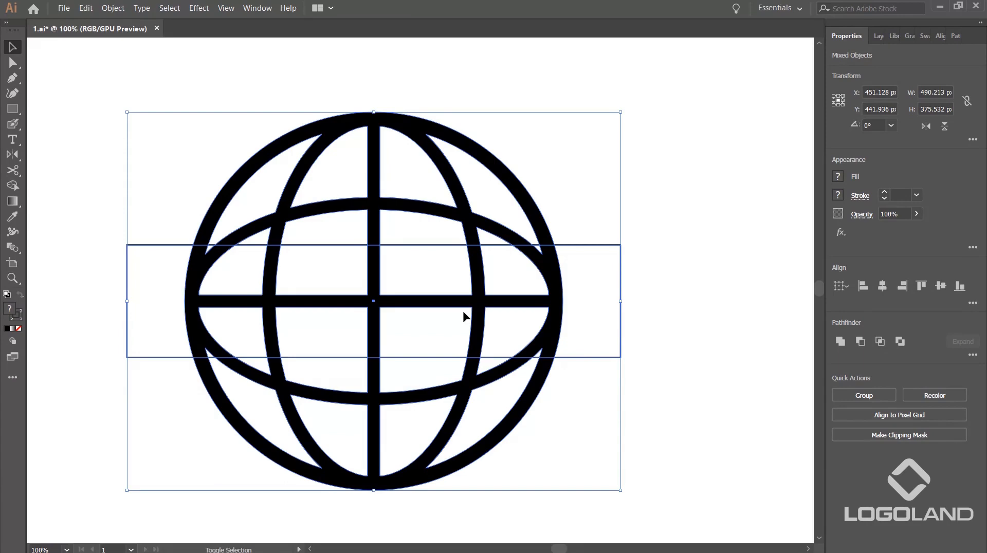
pyautogui.hotkey('shift', 'm')
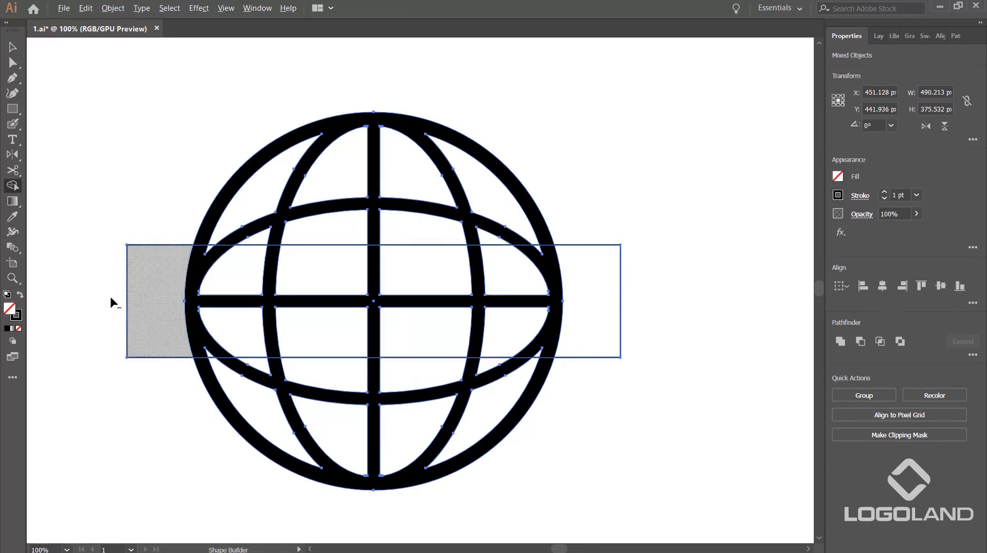
pyautogui.moveTo(115, 287); pyautogui.dragTo(683, 285)
pyautogui.moveTo(142, 307)
pyautogui.mouseDown()
pyautogui.moveTo(423, 315)
pyautogui.moveTo(681, 312)
pyautogui.mouseUp()
# Step: Remove the small leftover triangular slivers along the cut edges of both globe halves with the Shape Builder
pyautogui.scroll(5, 543, 331)
pyautogui.moveTo(464, 426); pyautogui.dragTo(565, 453)
pyautogui.scroll(-3, 532, 221)
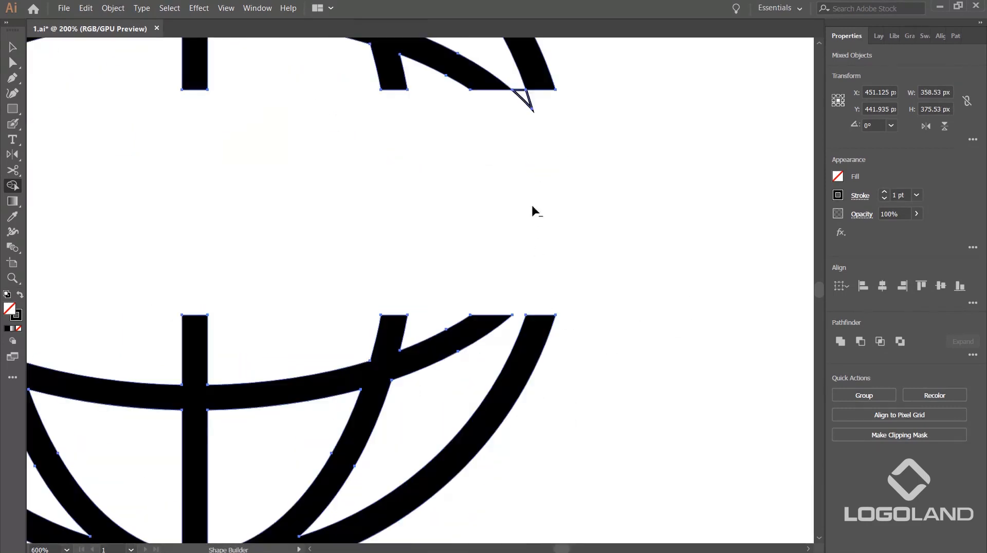
pyautogui.moveTo(204, 139); pyautogui.dragTo(689, 144)
pyautogui.scroll(1, 207, 288)
pyautogui.moveTo(242, 300); pyautogui.dragTo(412, 322)
pyautogui.moveTo(408, 203); pyautogui.dragTo(287, 465)
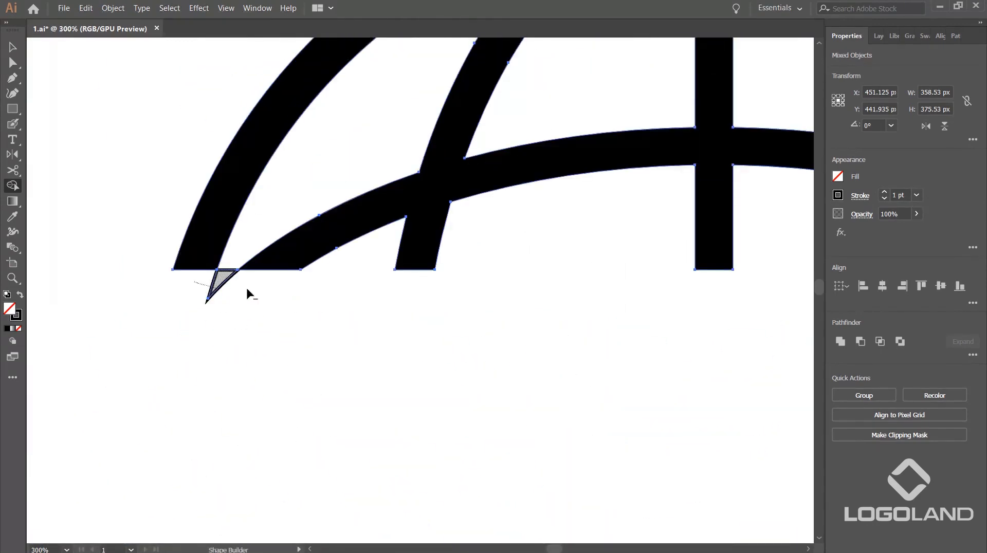
pyautogui.moveTo(247, 289); pyautogui.dragTo(261, 290)
pyautogui.scroll(-4, 263, 290)
pyautogui.click(12, 46)
pyautogui.click(544, 283)
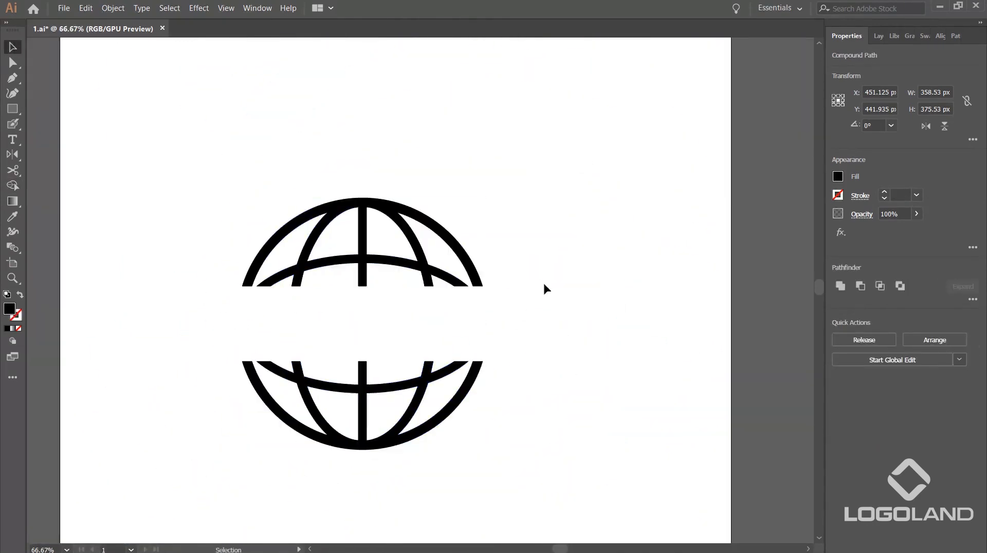
# Step: Add the text "www" below the globe's lower half
pyautogui.hotkey('ctrl', '+')
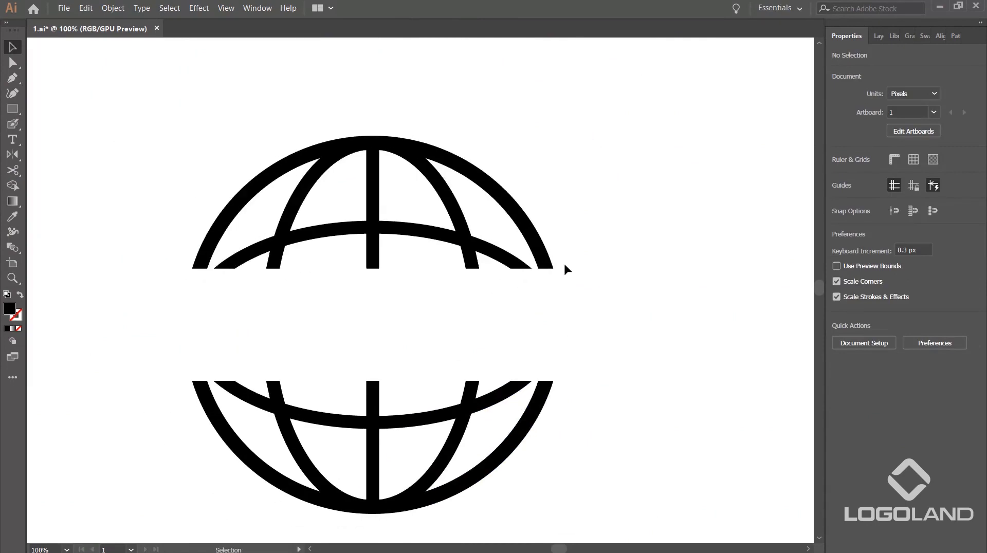
pyautogui.scroll(-1, 563, 262)
pyautogui.moveTo(617, 287); pyautogui.dragTo(573, 289)
pyautogui.scroll(1, 530, 273)
pyautogui.scroll(-1, 526, 275)
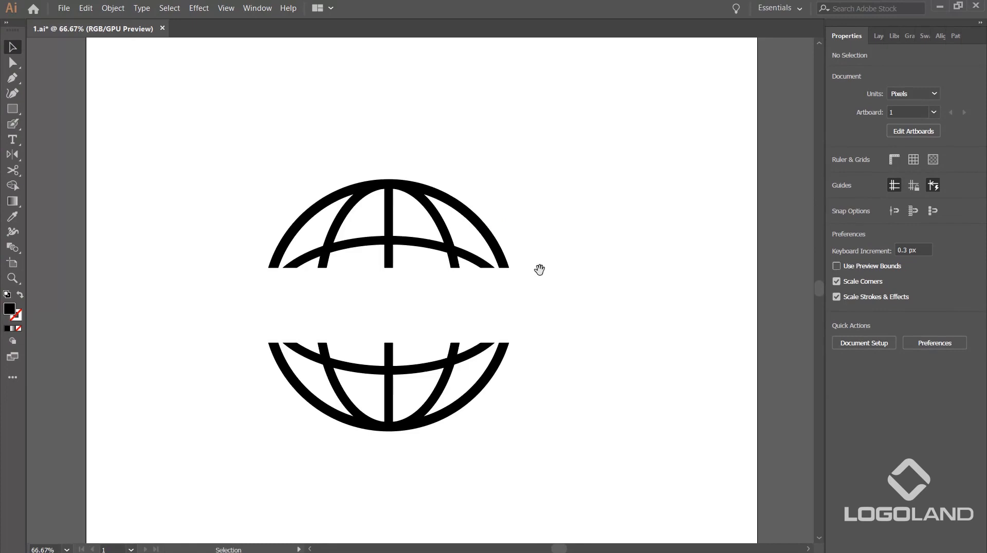
pyautogui.click(13, 140)
pyautogui.moveTo(579, 453); pyautogui.dragTo(495, 374)
pyautogui.click(419, 381)
pyautogui.write('www')
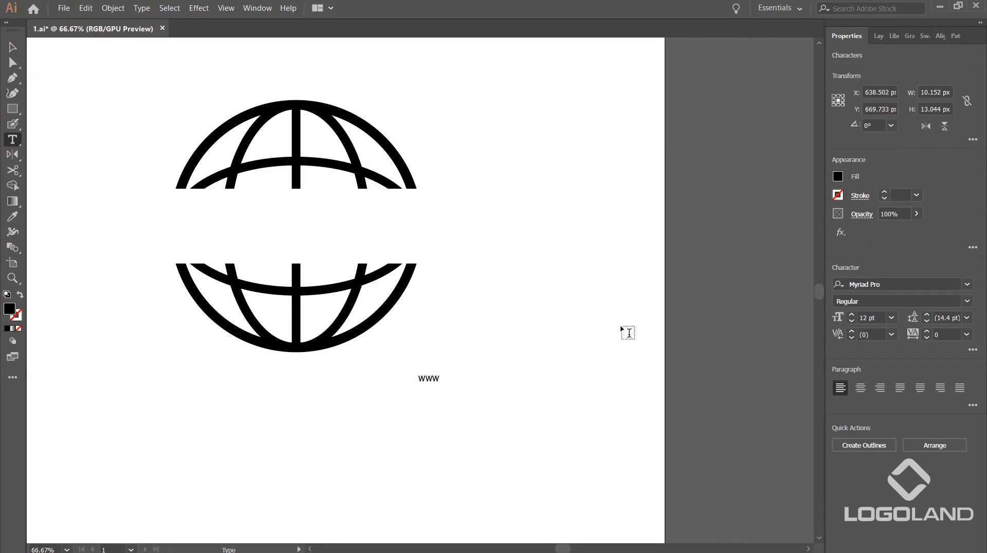
# Step: Enlarge the www text to about 115 pt and place it in the gap between the globe halves
pyautogui.click(12, 47)
pyautogui.moveTo(429, 375); pyautogui.dragTo(341, 274)
pyautogui.hotkey('ctrl', 'z')
pyautogui.click(495, 338)
pyautogui.moveTo(428, 380); pyautogui.dragTo(430, 192)
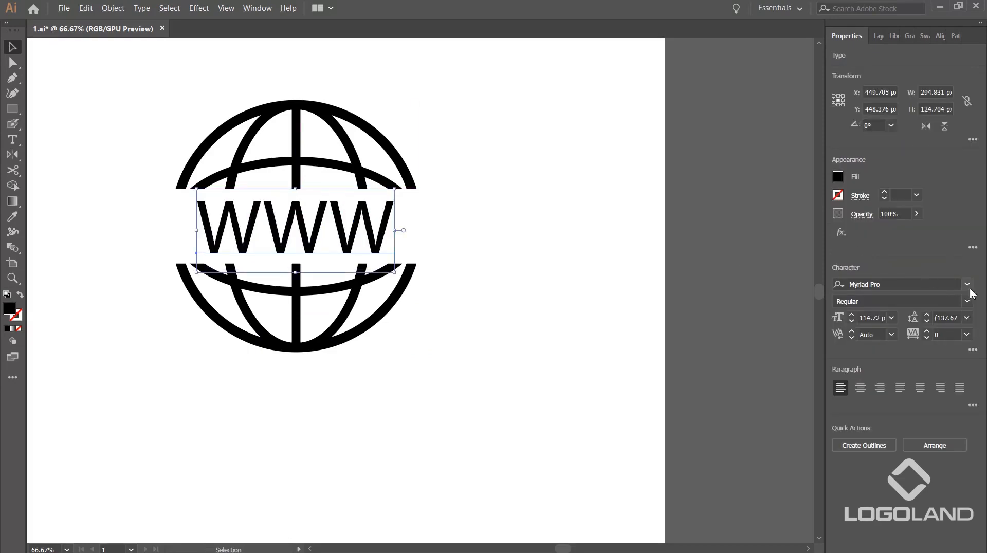
# Step: Set the font of the www text to Gotham Medium
pyautogui.click(928, 284)
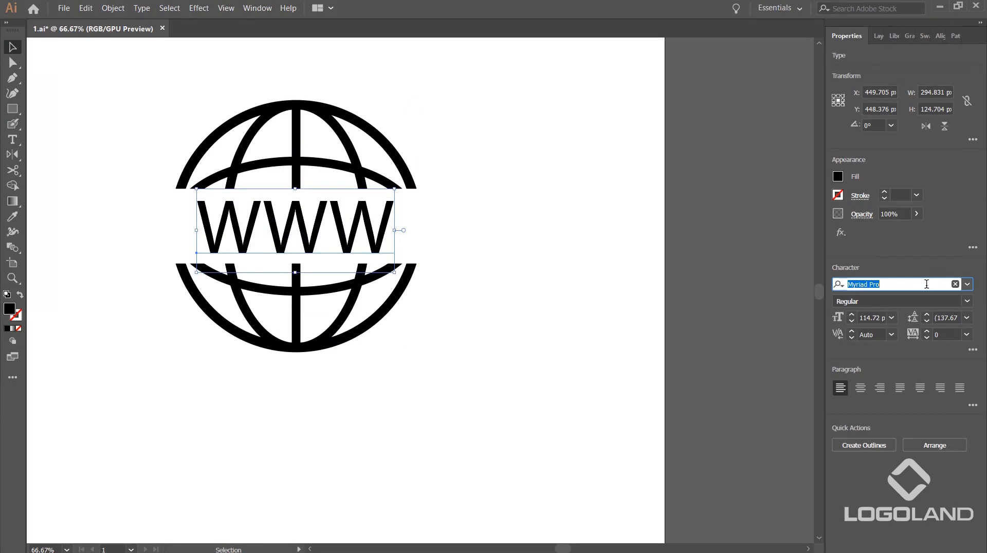
pyautogui.write('goth')
pyautogui.click(875, 388)
pyautogui.hotkey('ctrl', '1')
# Step: Scale the www text to about 109 pt and centre it in the gap between the globe halves
pyautogui.moveTo(511, 231); pyautogui.dragTo(465, 236)
pyautogui.click(786, 225)
pyautogui.click(491, 242)
pyautogui.moveTo(546, 196); pyautogui.dragTo(541, 191)
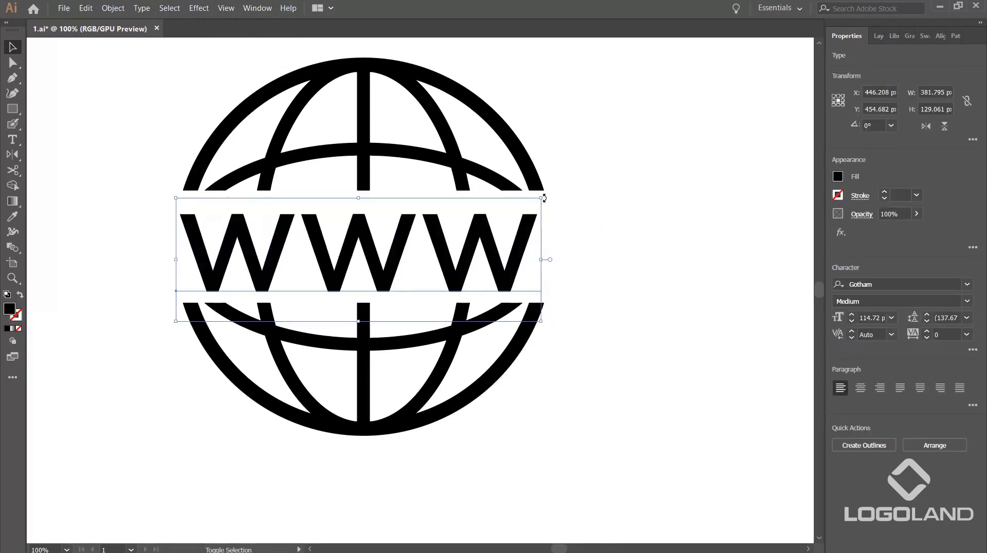
pyautogui.moveTo(472, 242); pyautogui.dragTo(473, 233)
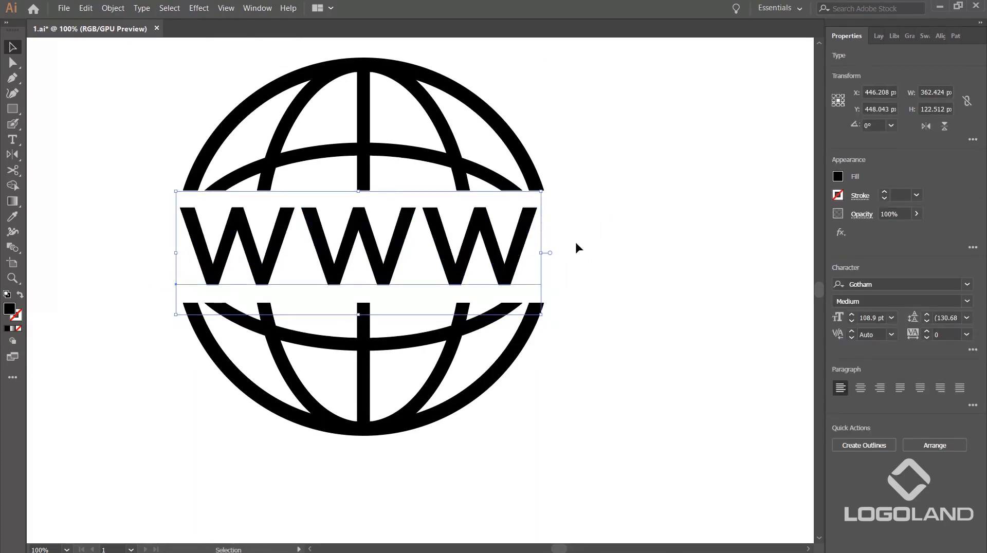
# Step: Shift the www text 3 px to the right so it is centred between the globe halves
pyautogui.click(652, 285)
pyautogui.moveTo(659, 291); pyautogui.dragTo(678, 315)
pyautogui.scroll(2, 550, 267)
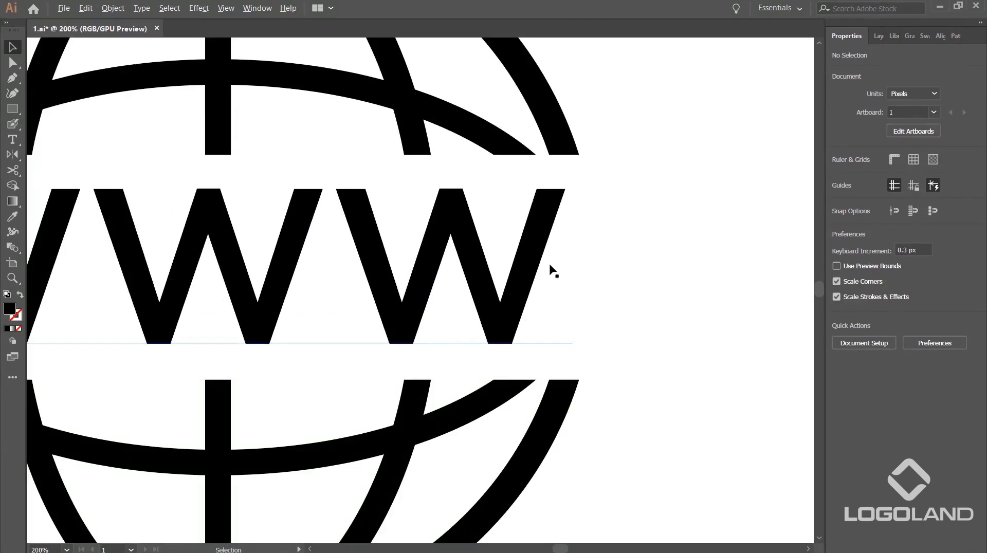
pyautogui.hotkey('ctrl', '0')
pyautogui.scroll(2, 535, 228)
pyautogui.scroll(-1, 462, 170)
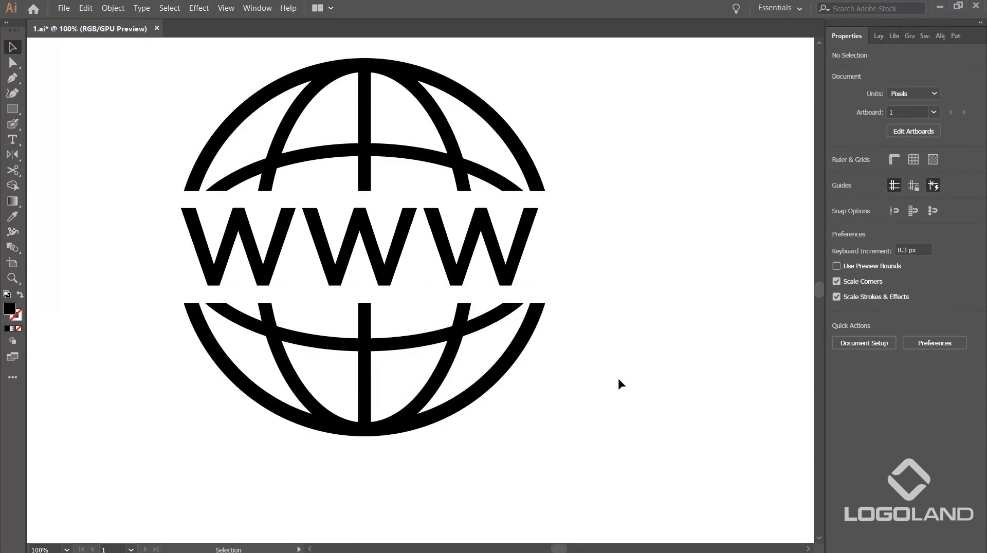
pyautogui.moveTo(495, 267); pyautogui.dragTo(499, 264)
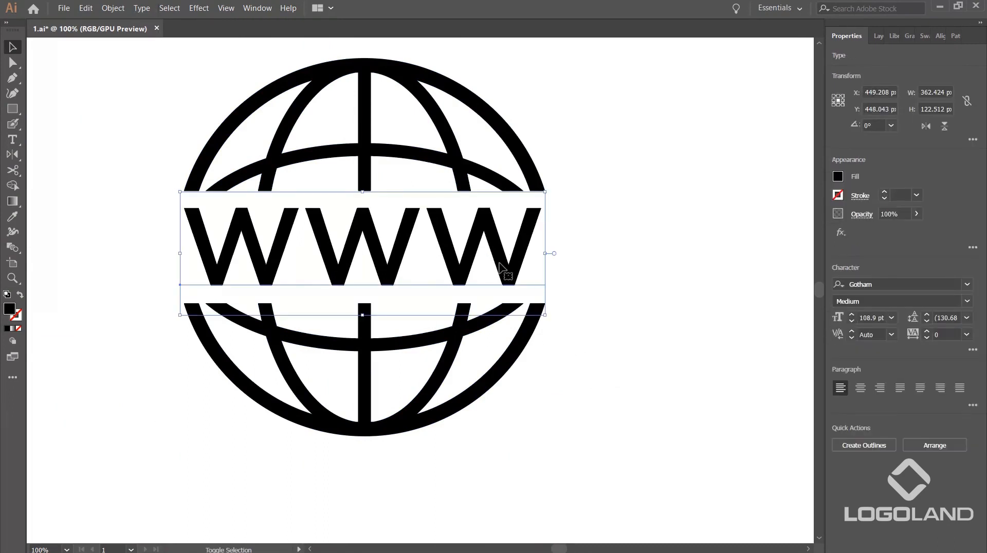
pyautogui.click(638, 240)
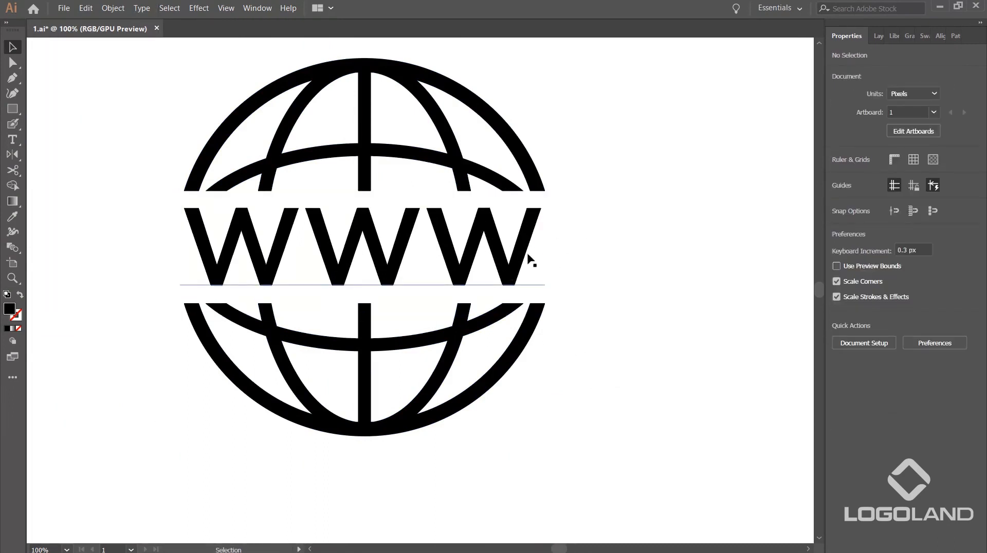
pyautogui.scroll(1, 534, 228)
pyautogui.scroll(-1, 638, 247)
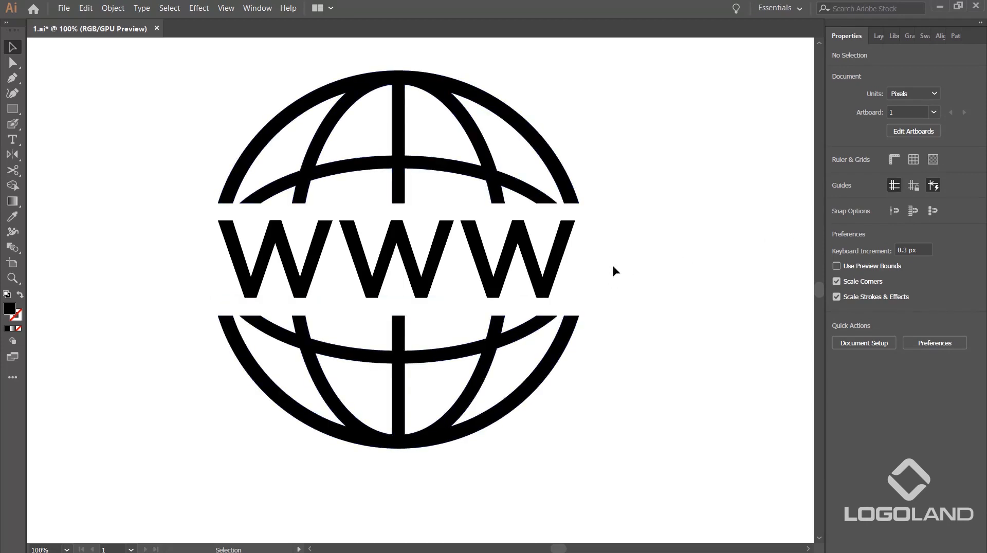
# Step: Try recolouring the www text with the Eyedropper by sampling the grey area outside the artboard
pyautogui.click(486, 277)
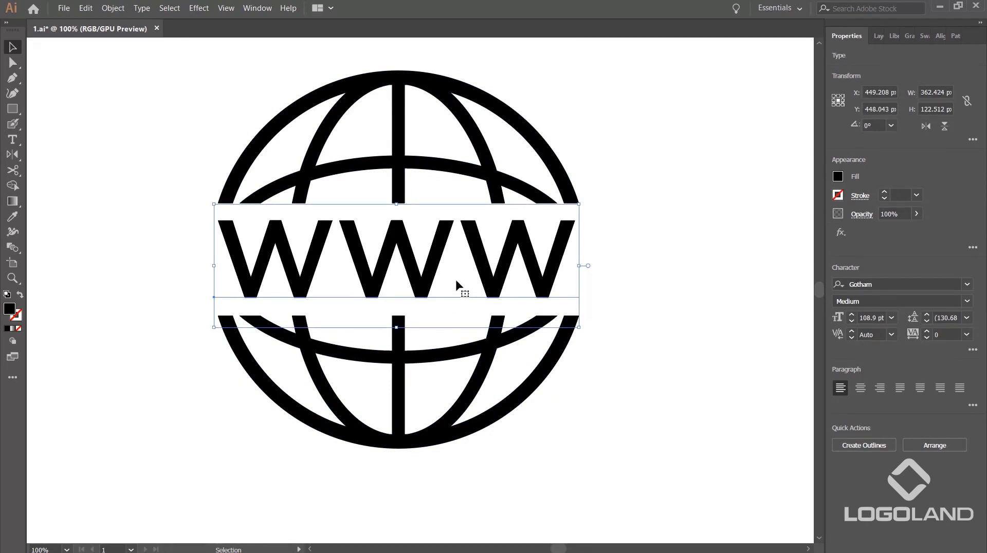
pyautogui.press('i')
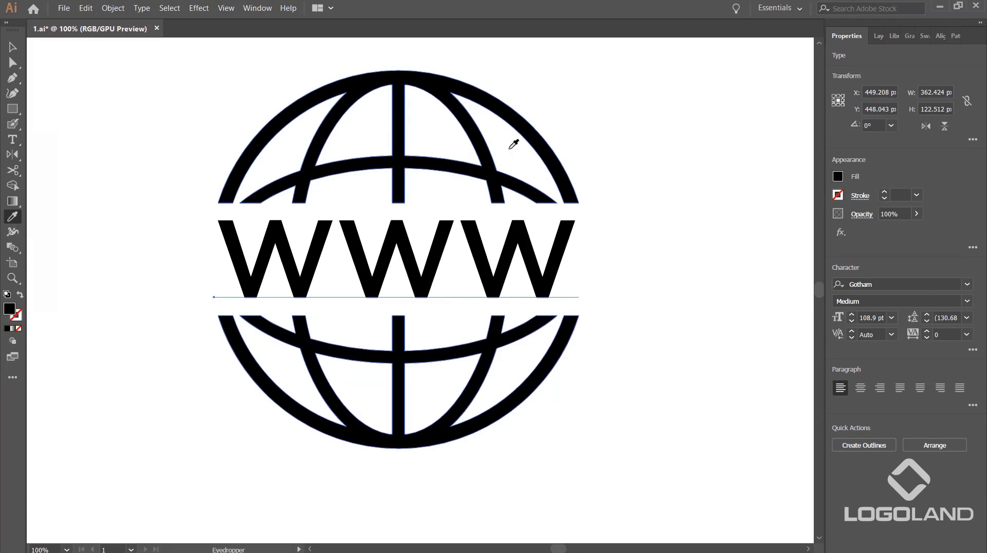
pyautogui.click(13, 47)
pyautogui.click(102, 76)
pyautogui.scroll(-2, 498, 190)
pyautogui.scroll(-1, 519, 195)
pyautogui.scroll(1, 538, 198)
pyautogui.scroll(1, 539, 201)
pyautogui.click(514, 236)
pyautogui.moveTo(657, 237); pyautogui.dragTo(442, 257)
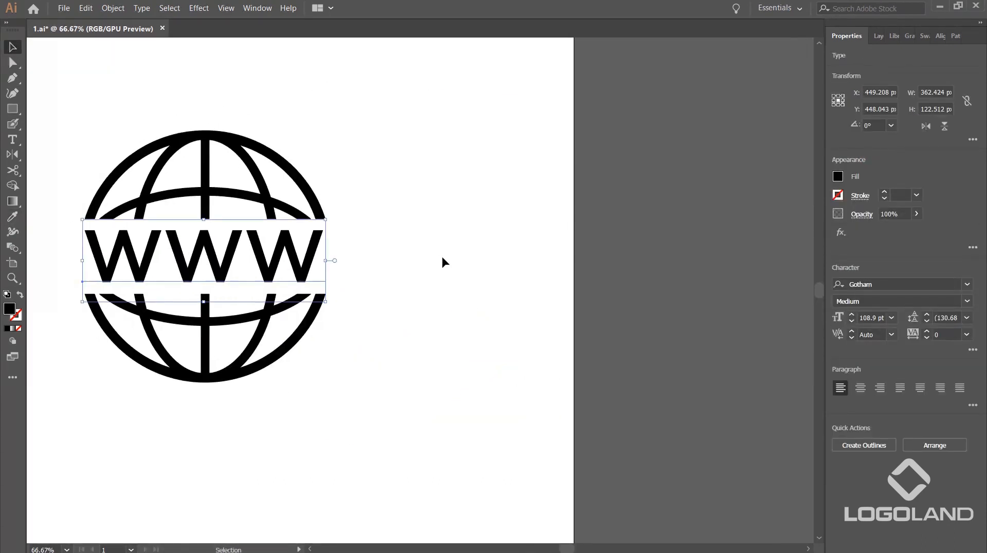
pyautogui.press('i')
pyautogui.click(649, 253)
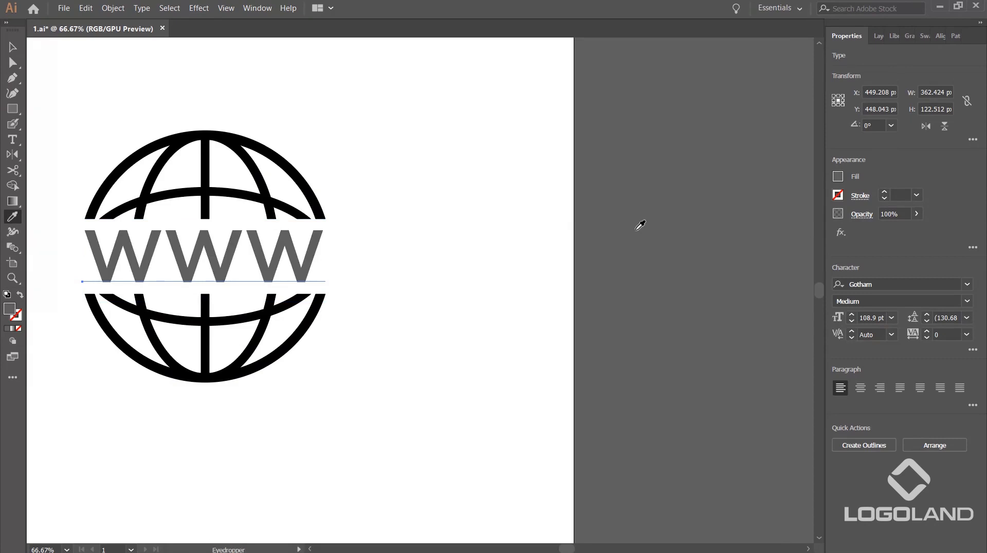
pyautogui.hotkey('ctrl', 'z')
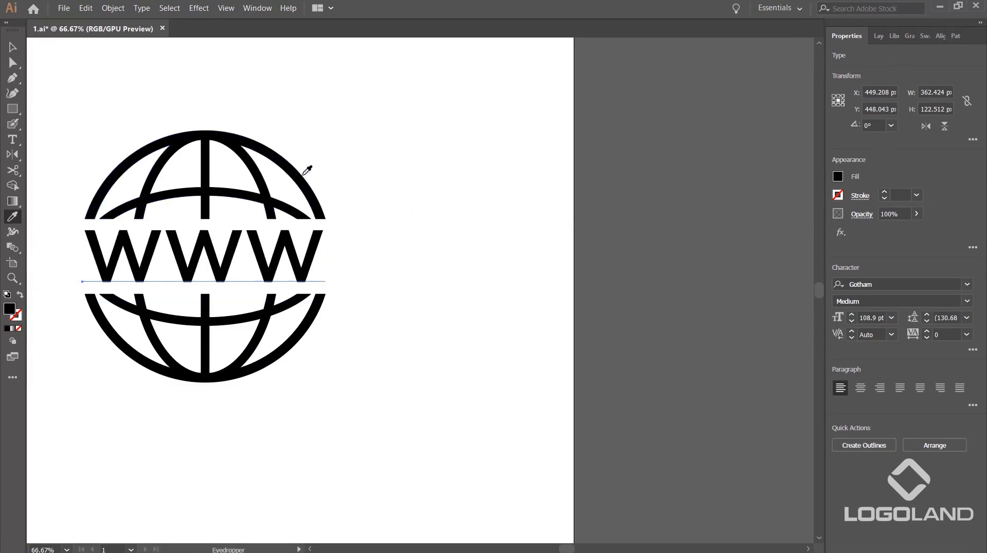
# Step: Move the complete www globe icon off the artboard, beyond its upper-right corner
pyautogui.press('v')
pyautogui.click(446, 208)
pyautogui.scroll(-2, 447, 209)
pyautogui.moveTo(463, 231); pyautogui.dragTo(566, 262)
pyautogui.scroll(2, 502, 257)
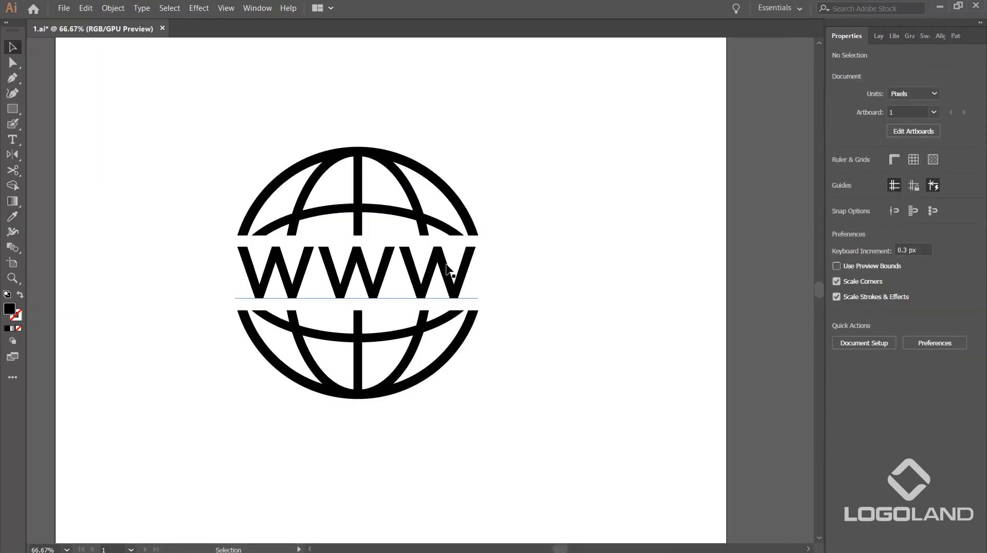
pyautogui.click(445, 260)
pyautogui.scroll(1, 451, 257)
pyautogui.moveTo(491, 286); pyautogui.dragTo(748, 179)
pyautogui.click(535, 254)
pyautogui.scroll(-4, 534, 255)
pyautogui.click(748, 179)
pyautogui.scroll(2, 748, 179)
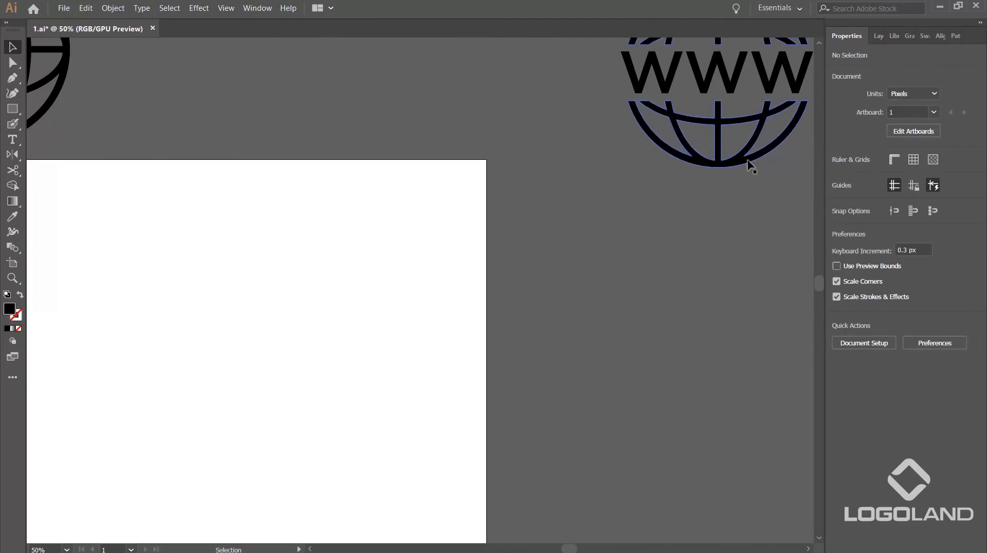
pyautogui.scroll(-1, 631, 252)
pyautogui.moveTo(424, 316); pyautogui.dragTo(563, 239)
pyautogui.scroll(1, 529, 259)
pyautogui.scroll(-1, 577, 211)
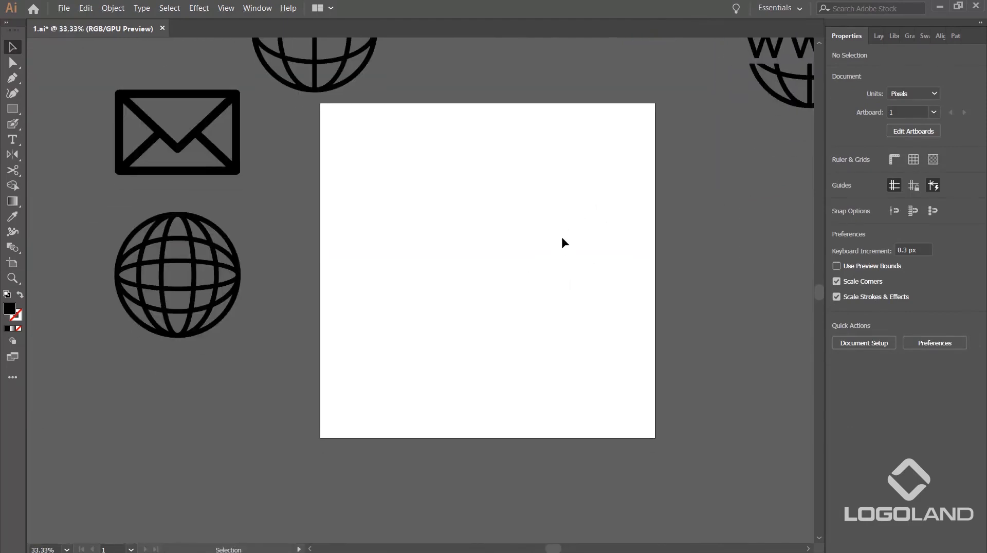
pyautogui.scroll(1, 531, 233)
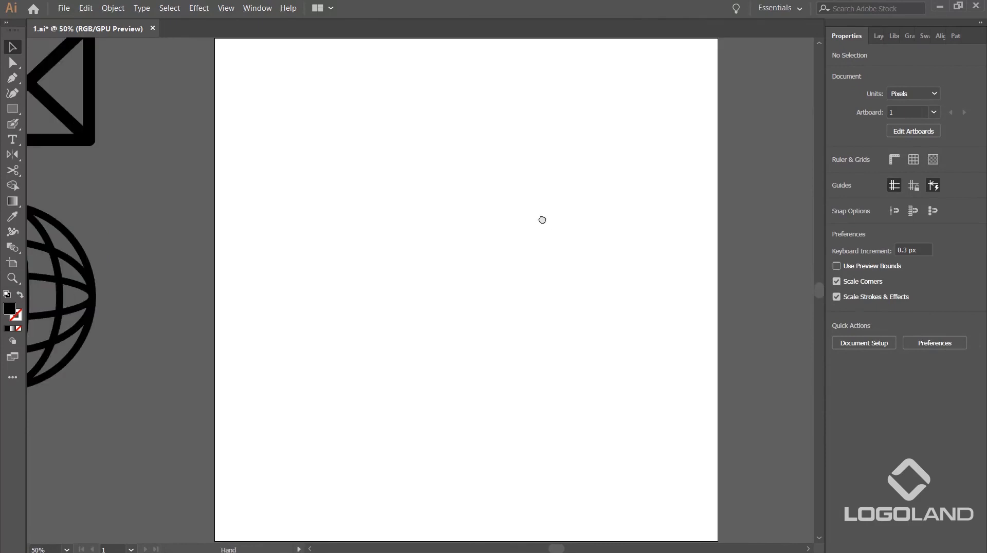
pyautogui.moveTo(549, 216); pyautogui.dragTo(516, 234)
pyautogui.click(12, 109)
pyautogui.moveTo(306, 199); pyautogui.dragTo(550, 281)
pyautogui.click(13, 47)
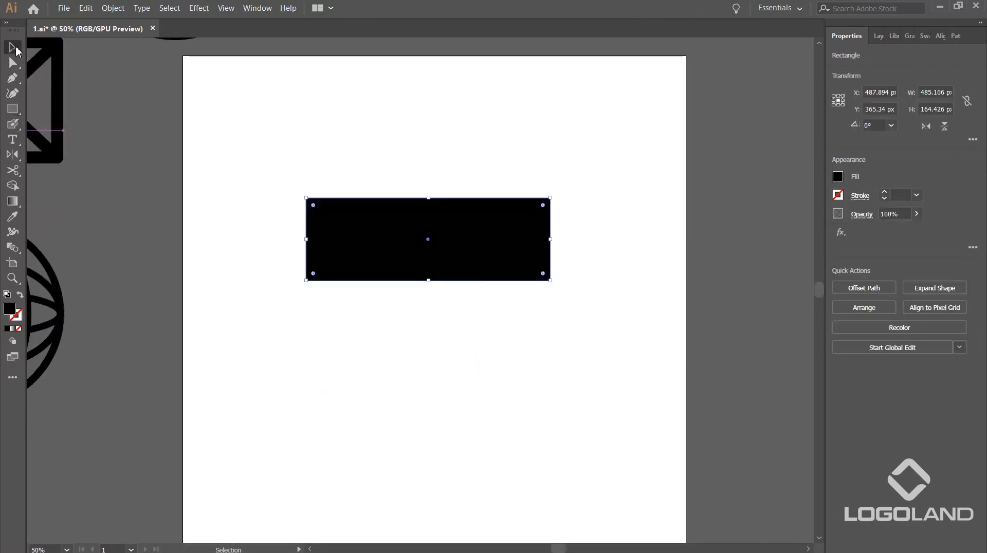
pyautogui.click(27, 115)
pyautogui.click(424, 240)
pyautogui.press('Delete')
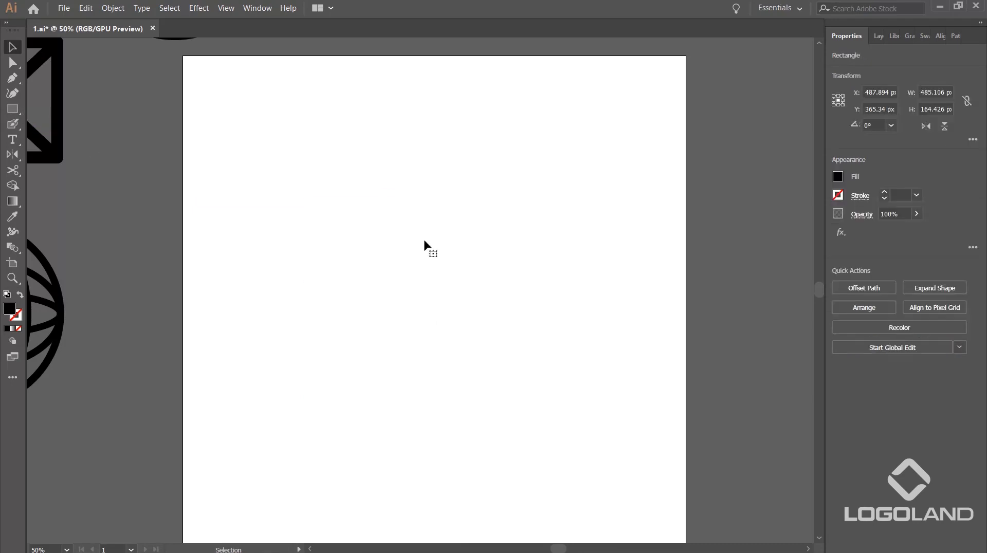
# Step: Draw a circle about 261 px in diameter on the empty artboard and place a copy level with it about 468 px to the right
pyautogui.press('l')
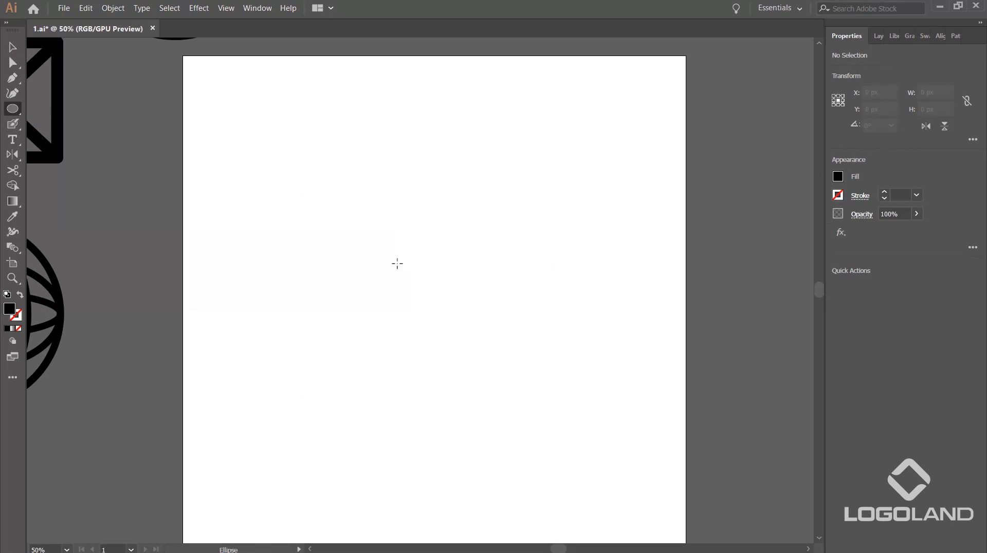
pyautogui.moveTo(247, 205); pyautogui.dragTo(379, 337)
pyautogui.press('v')
pyautogui.moveTo(346, 309); pyautogui.dragTo(581, 292)
pyautogui.click(410, 312)
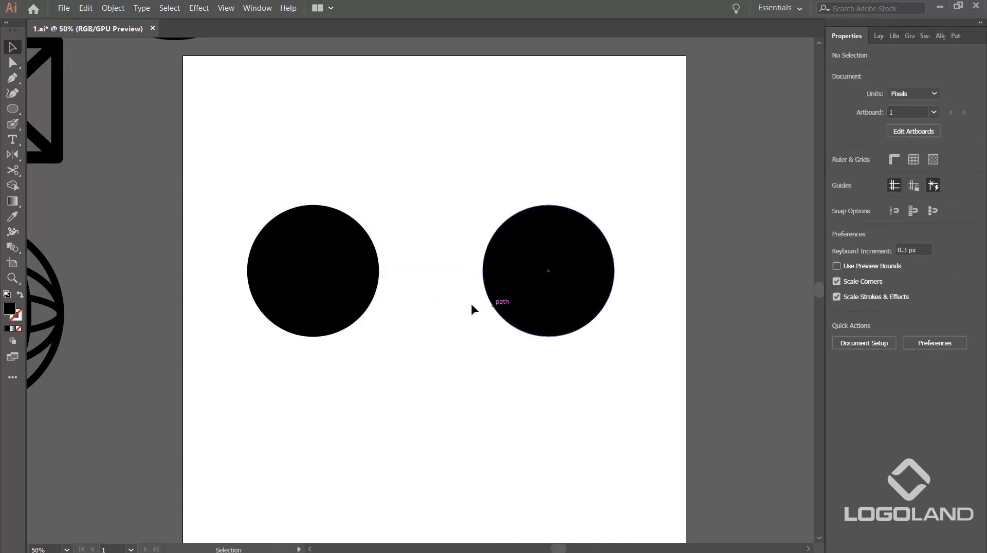
pyautogui.moveTo(485, 351); pyautogui.dragTo(484, 395)
# Step: In outline view, draw a rectangle about 468 by 131 px from the left circle's centre to the right circle's top anchor, and return to preview
pyautogui.moveTo(13, 109); pyautogui.dragTo(57, 104)
pyautogui.hotkey('ctrl', 'y')
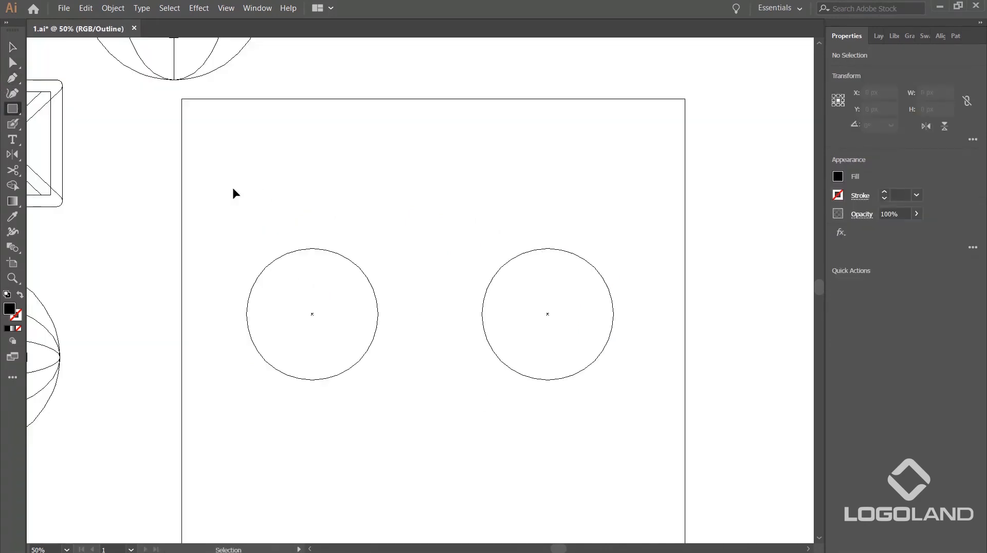
pyautogui.moveTo(337, 326); pyautogui.dragTo(484, 227)
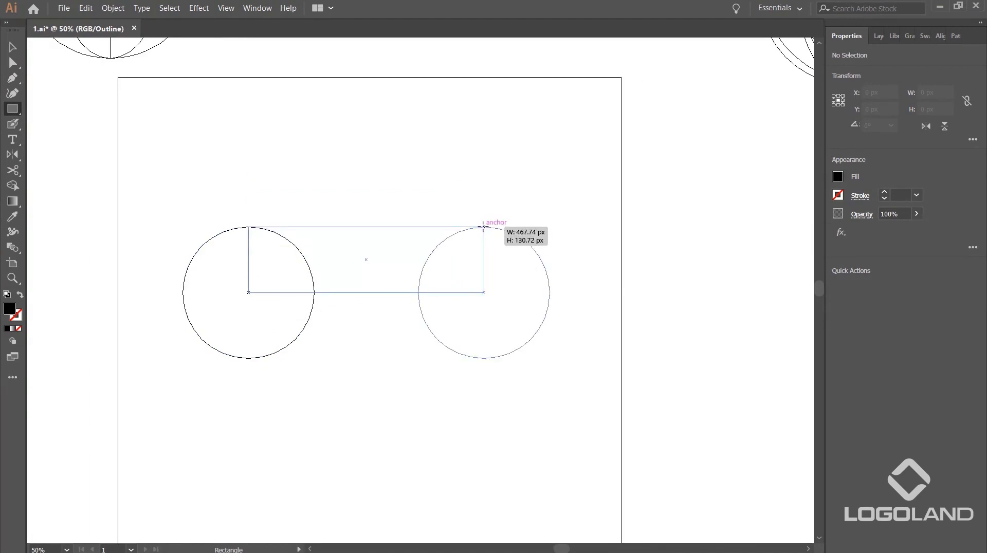
pyautogui.moveTo(484, 227); pyautogui.dragTo(484, 227)
pyautogui.press('v')
pyautogui.hotkey('ctrl', 'y')
pyautogui.click(322, 130)
# Step: Merge the two circles and the connecting rectangle into a single shape with the Shape Builder
pyautogui.moveTo(119, 187); pyautogui.dragTo(563, 348)
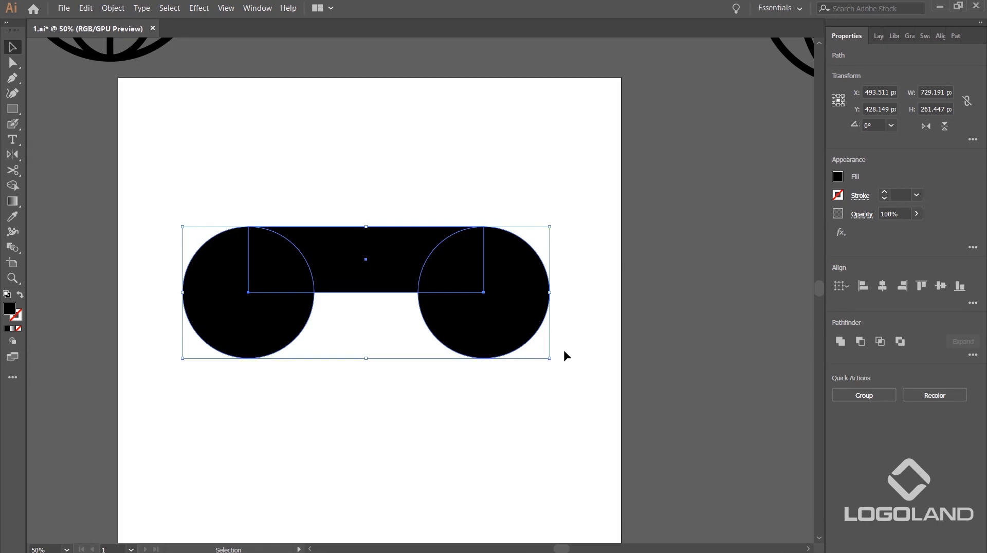
pyautogui.hotkey('shift', 'm')
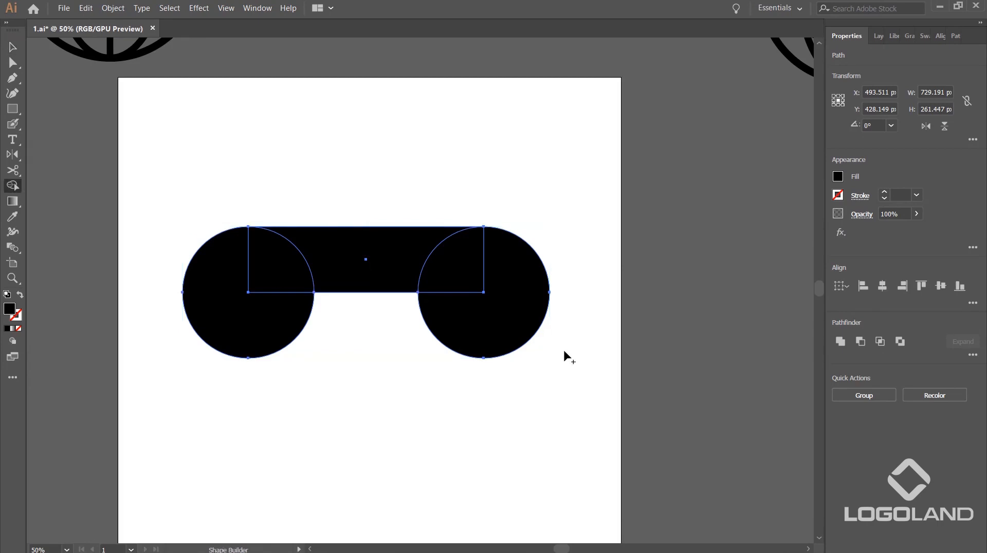
pyautogui.moveTo(221, 296)
pyautogui.mouseDown()
pyautogui.moveTo(380, 254)
pyautogui.moveTo(435, 257)
pyautogui.moveTo(503, 302)
pyautogui.mouseUp()
pyautogui.press('v')
pyautogui.moveTo(459, 259); pyautogui.dragTo(543, 312)
pyautogui.hotkey('ctrl', 'z')
pyautogui.click(560, 264)
pyautogui.hotkey('ctrl', 'z')
pyautogui.click(613, 241)
pyautogui.click(483, 287)
pyautogui.moveTo(598, 248); pyautogui.dragTo(648, 260)
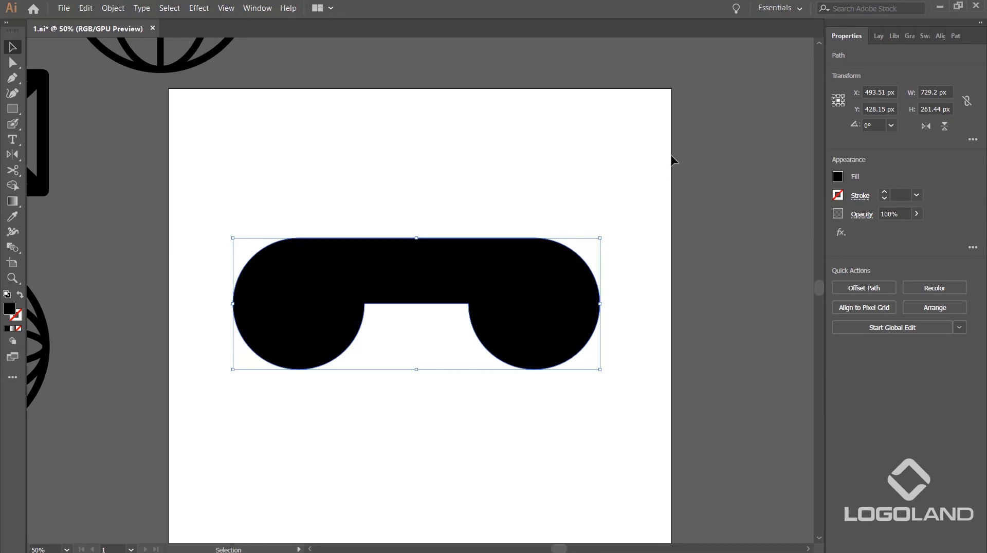
# Step: Move the merged shape nearer the artboard's centre, to about X 512 px and Y 492 px
pyautogui.click(604, 225)
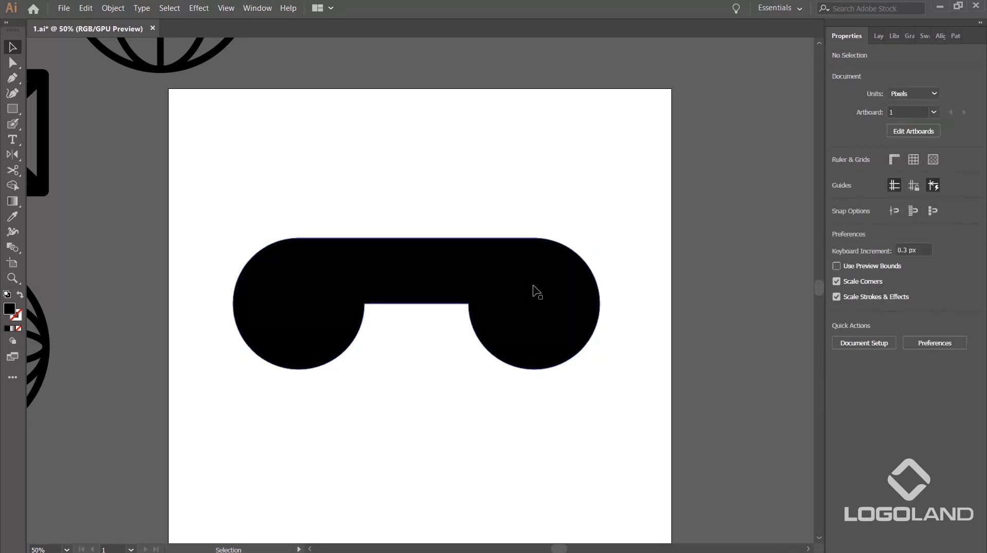
pyautogui.moveTo(535, 287); pyautogui.dragTo(546, 319)
pyautogui.click(626, 288)
pyautogui.click(542, 333)
pyautogui.scroll(-1, 561, 339)
pyautogui.hscroll(-1, 560, 340)
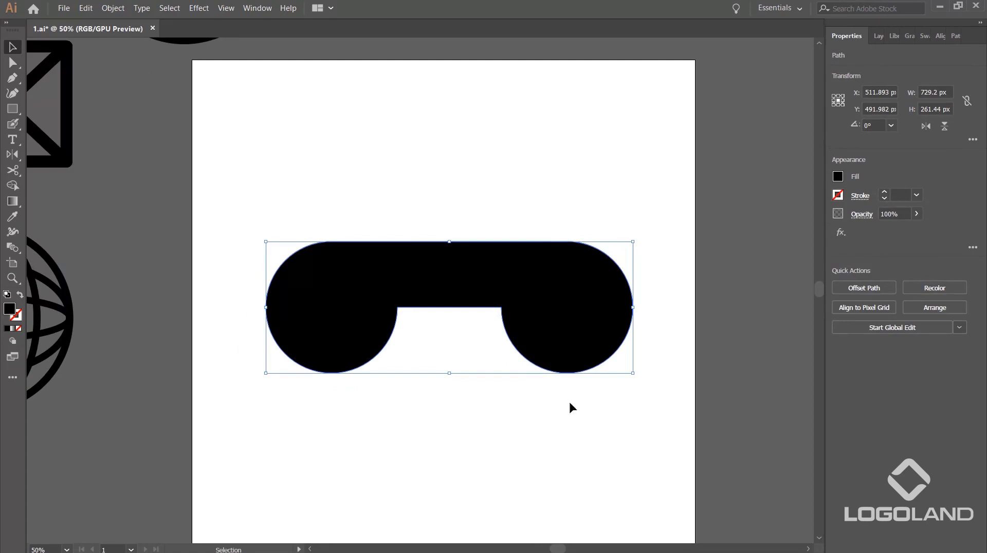
# Step: Add an anchor point at the middle of the merged shape's top edge and another at the middle of its inner bottom edge
pyautogui.press('a')
pyautogui.scroll(1, 522, 330)
pyautogui.scroll(1, 500, 314)
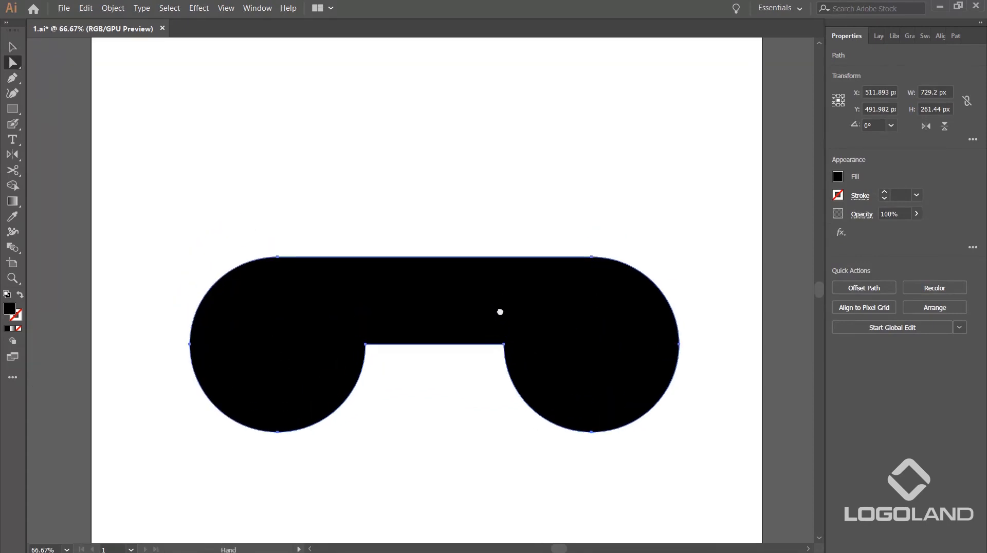
pyautogui.moveTo(410, 205); pyautogui.dragTo(470, 275)
pyautogui.click(545, 236)
pyautogui.click(459, 302)
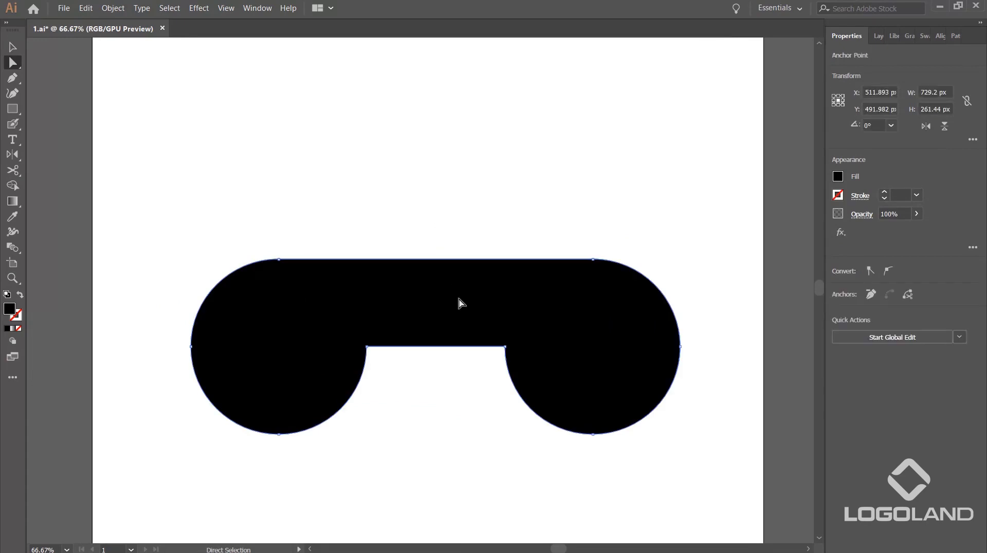
pyautogui.press('p')
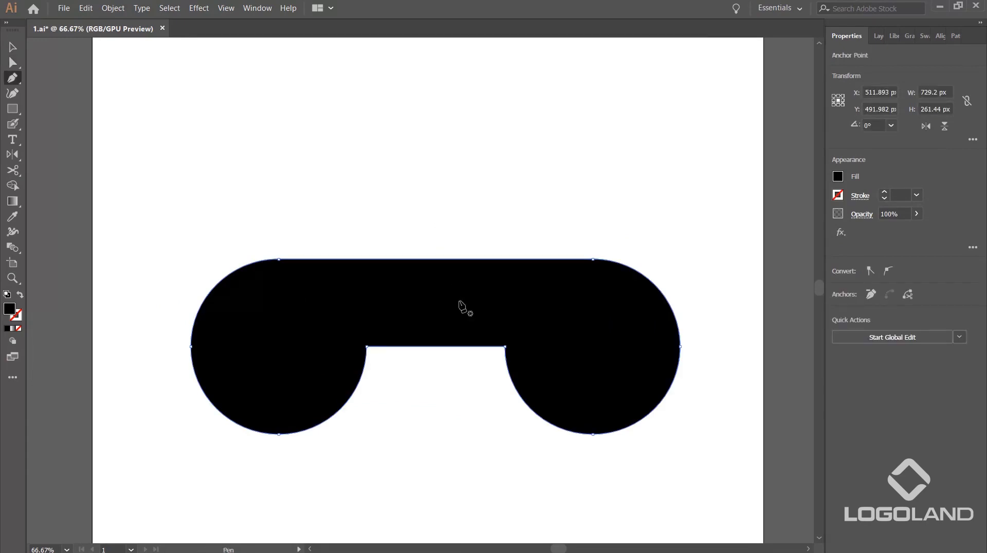
pyautogui.click(435, 259)
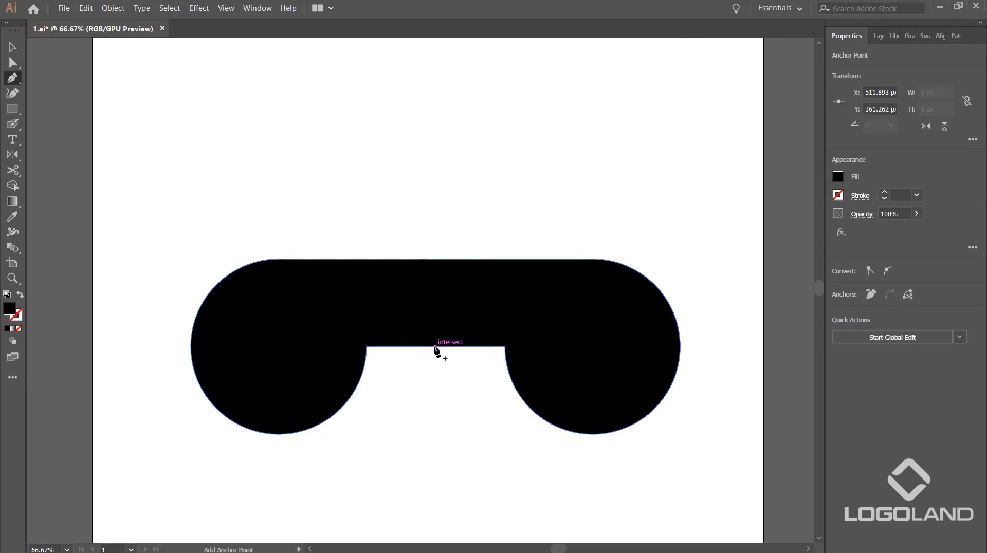
pyautogui.click(435, 346)
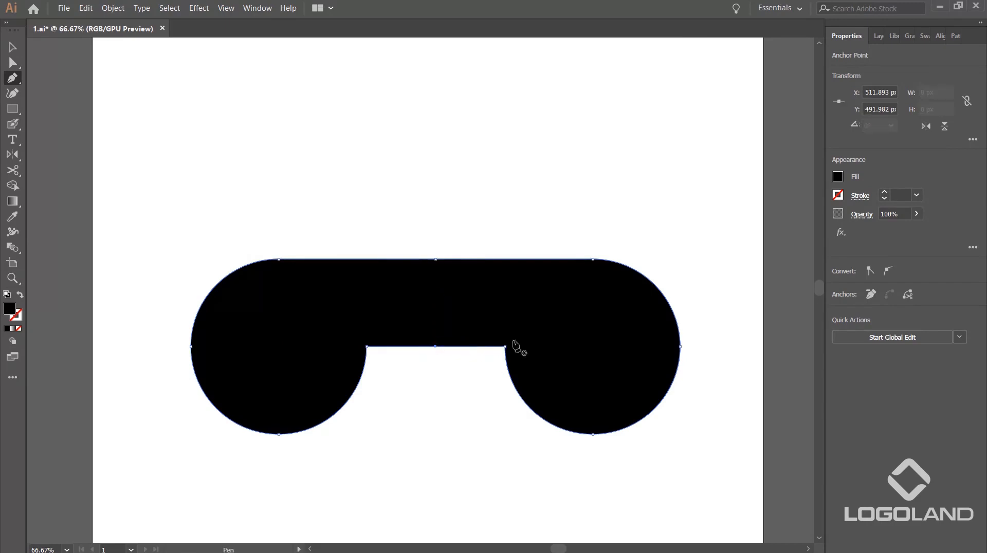
# Step: Remove the anchors at both ends of the top edge and extend the outer side handles up to top-edge level to form a smooth arch
pyautogui.click(592, 260)
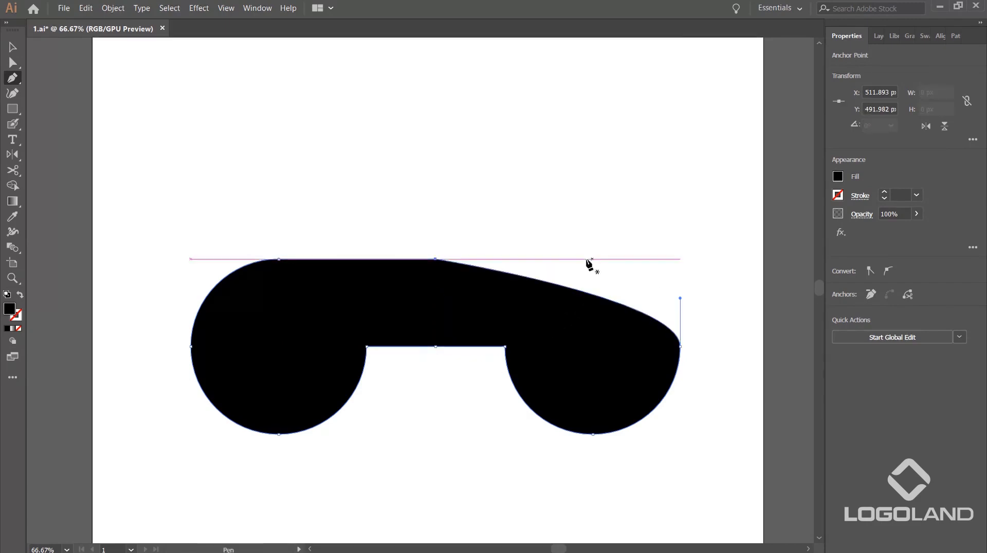
pyautogui.click(280, 260)
pyautogui.press('a')
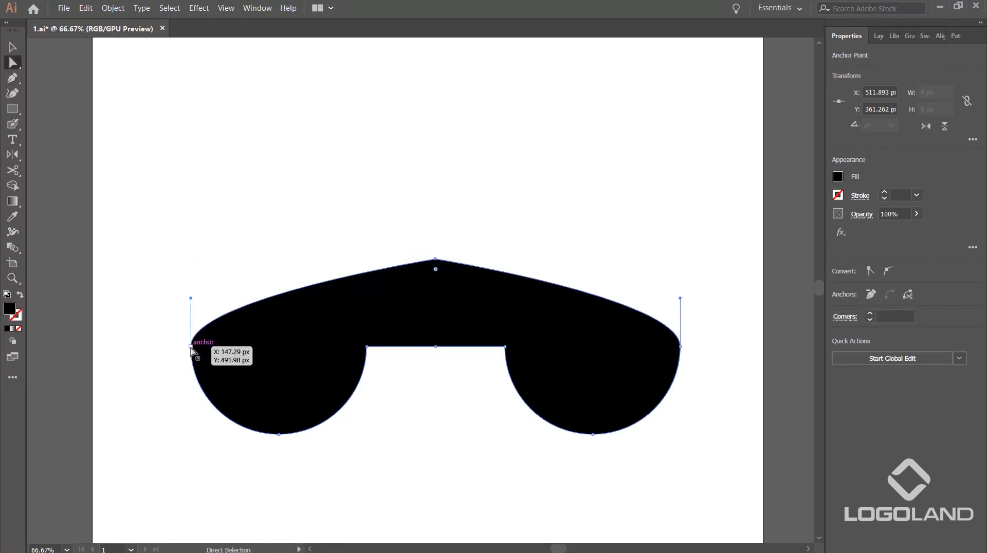
pyautogui.moveTo(191, 299); pyautogui.dragTo(191, 259)
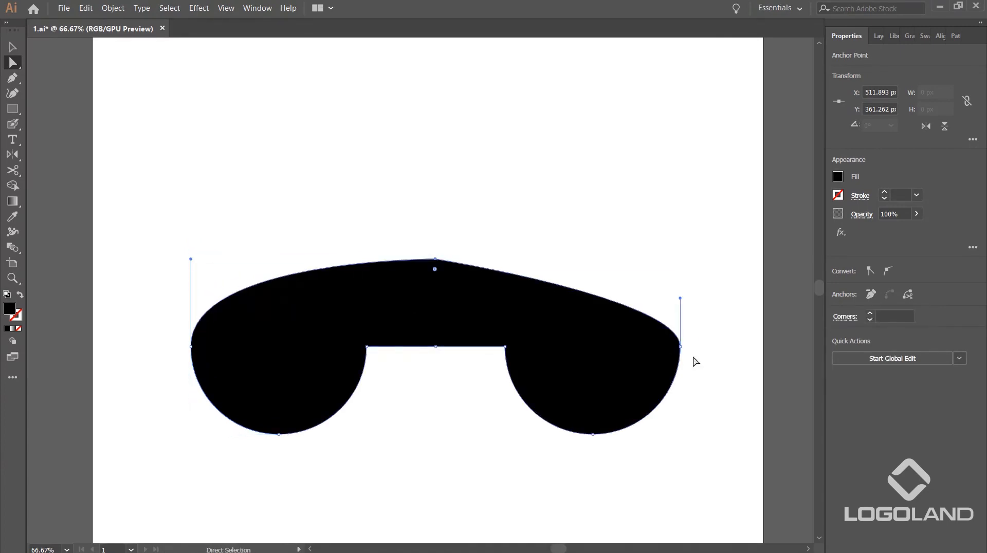
pyautogui.moveTo(680, 298); pyautogui.dragTo(680, 260)
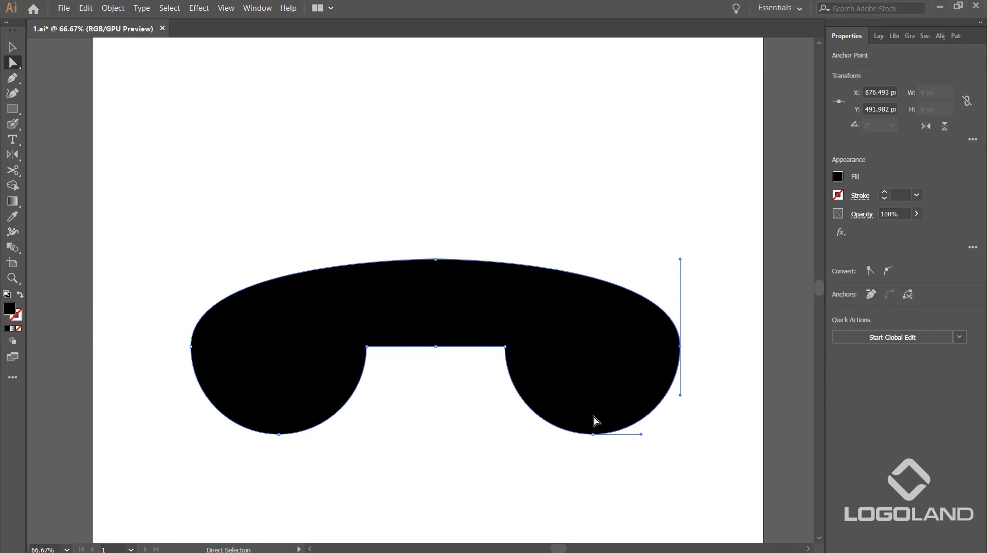
pyautogui.click(191, 346)
pyautogui.click(677, 347)
pyautogui.press('v')
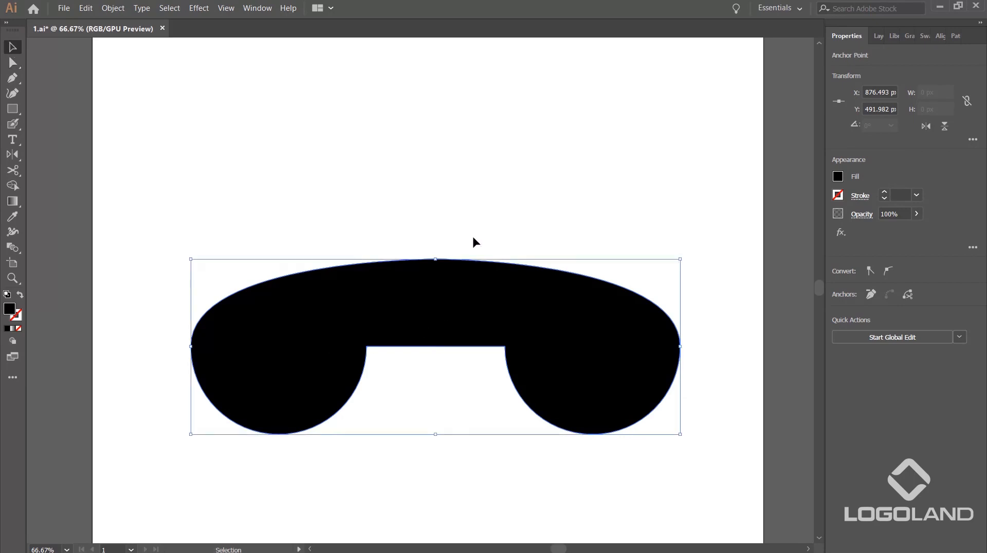
# Step: Lengthen the inner handle of the left lobe's bottom anchor so the lobe's inner curve becomes fuller
pyautogui.click(476, 233)
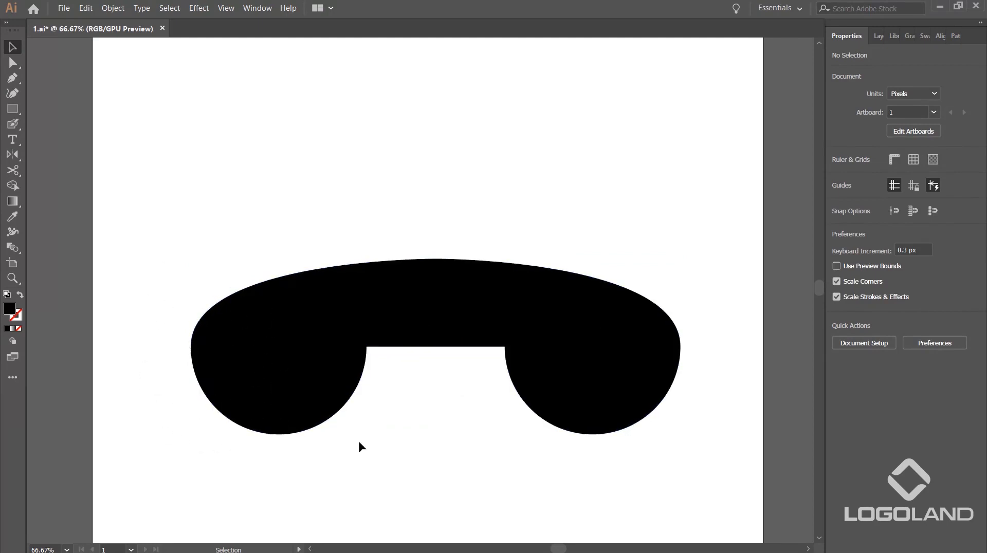
pyautogui.press('a')
pyautogui.moveTo(161, 286); pyautogui.dragTo(233, 385)
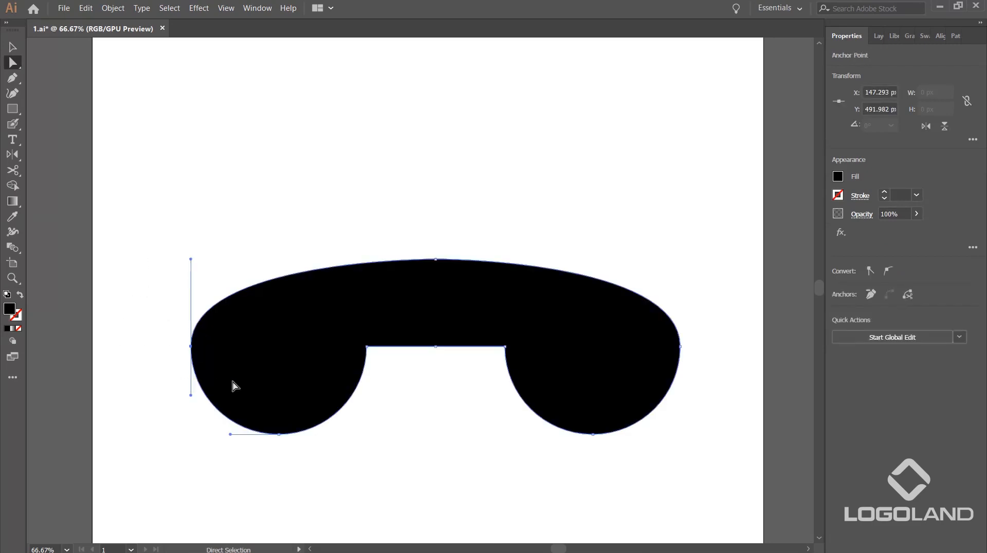
pyautogui.moveTo(357, 434); pyautogui.dragTo(431, 421)
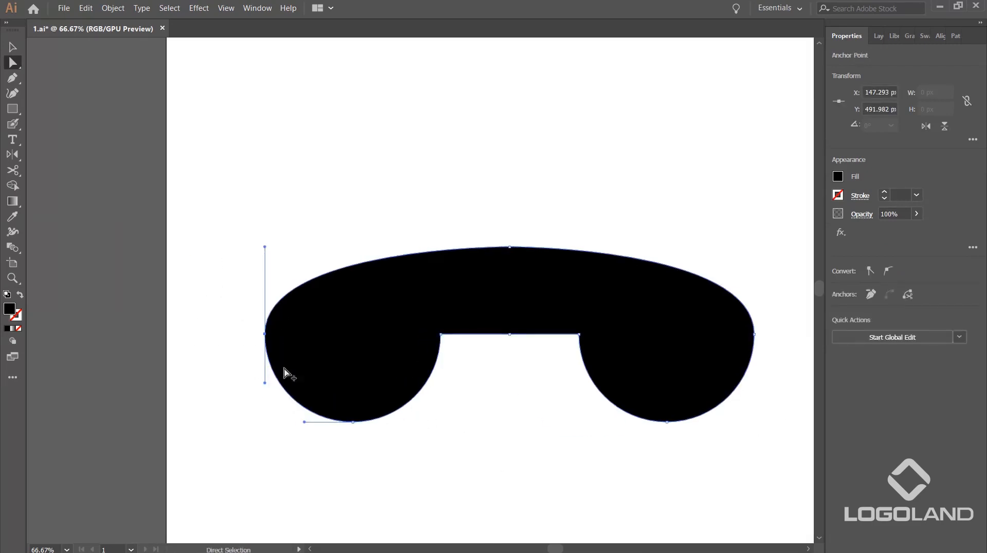
pyautogui.scroll(1, 288, 337)
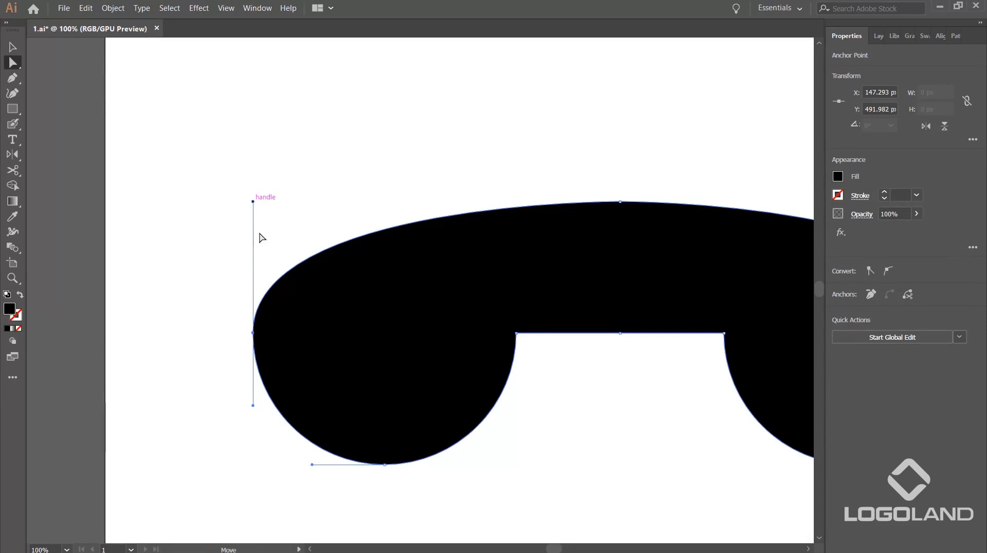
pyautogui.click(383, 465)
pyautogui.moveTo(457, 465); pyautogui.dragTo(481, 465)
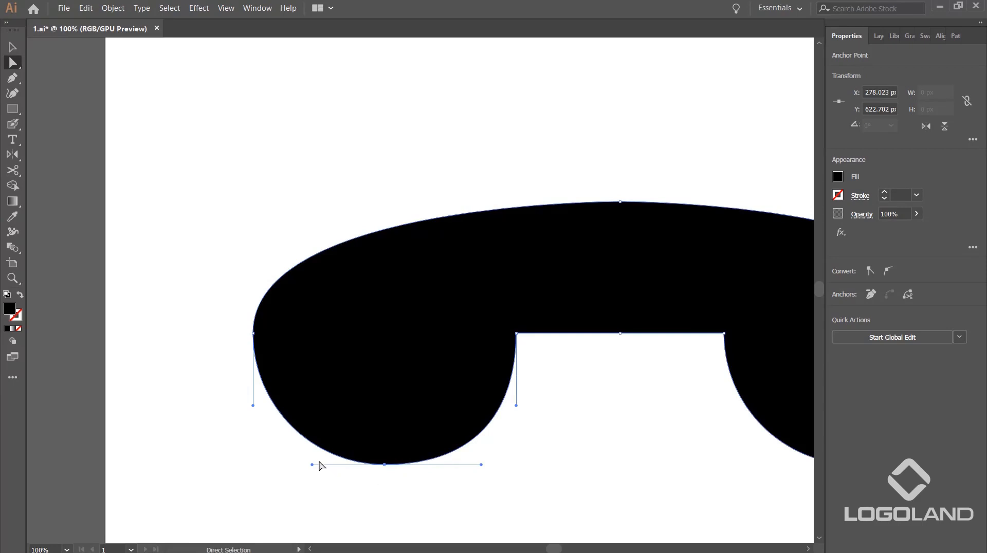
pyautogui.moveTo(312, 465); pyautogui.dragTo(286, 465)
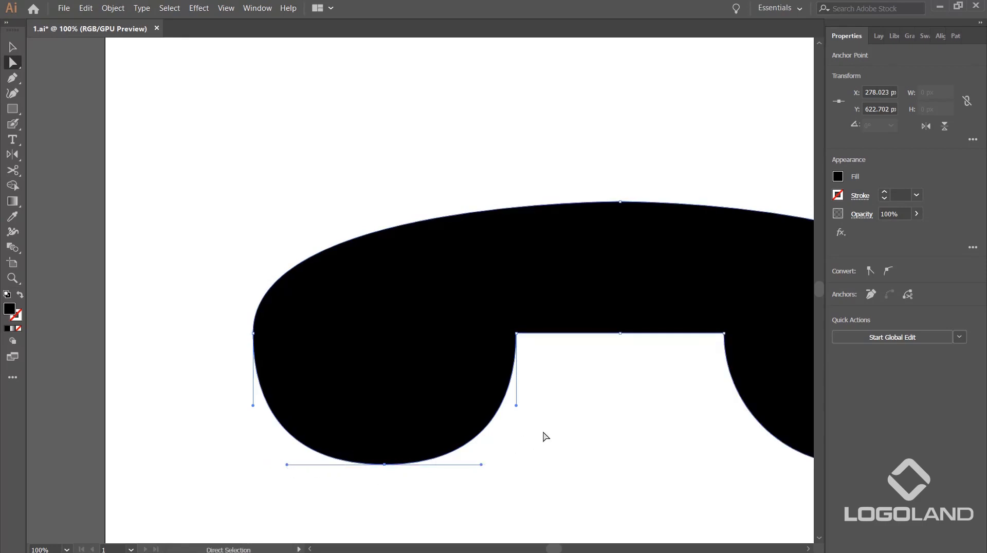
pyautogui.hotkey('ctrl', 'z')
pyautogui.moveTo(481, 465); pyautogui.dragTo(470, 465)
# Step: Raise the left lobe's bottom anchor to about Y 604 px and shorten the lower handle of the shape's left end anchor
pyautogui.moveTo(384, 465); pyautogui.dragTo(386, 445)
pyautogui.scroll(-3, 497, 436)
pyautogui.scroll(2, 497, 436)
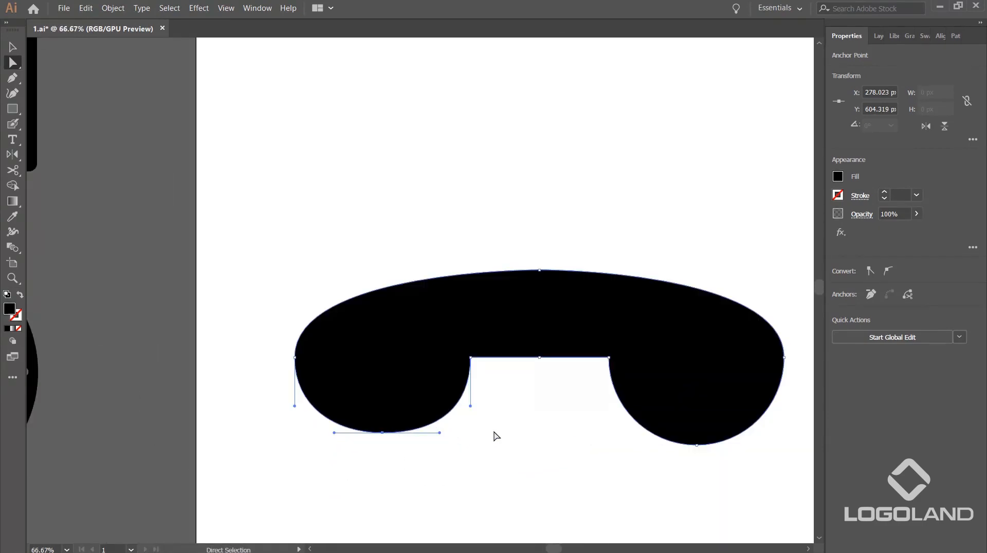
pyautogui.scroll(2, 290, 372)
pyautogui.moveTo(299, 456); pyautogui.dragTo(299, 431)
pyautogui.scroll(-2, 300, 430)
pyautogui.click(468, 425)
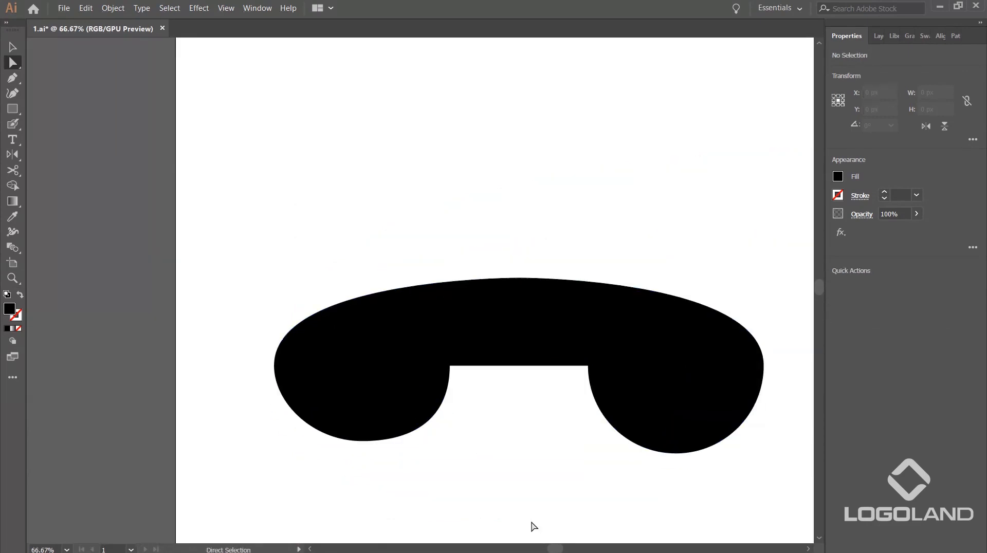
# Step: Raise the middle anchor of the handset's inner edge into a shallow peak at about Y 471 px
pyautogui.scroll(1, 507, 428)
pyautogui.moveTo(536, 404); pyautogui.dragTo(491, 406)
pyautogui.scroll(1, 465, 360)
pyautogui.press('v')
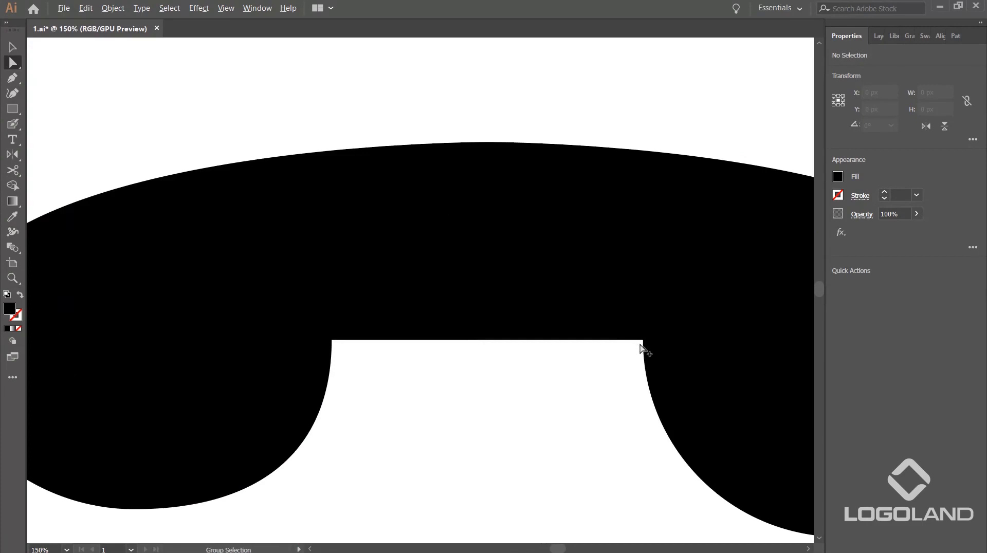
pyautogui.scroll(-2, 553, 392)
pyautogui.scroll(2, 510, 414)
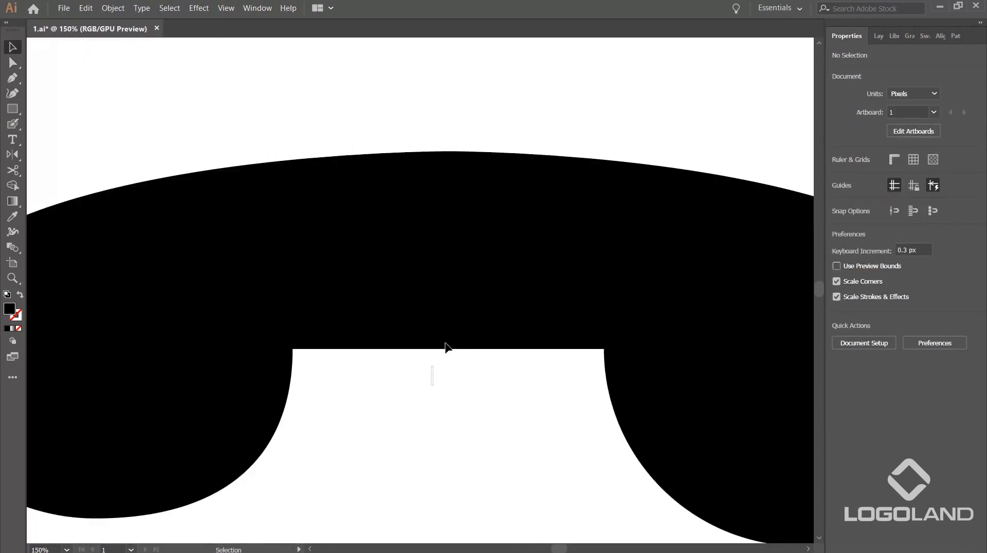
pyautogui.press('a')
pyautogui.click(448, 348)
pyautogui.moveTo(447, 349); pyautogui.dragTo(448, 321)
pyautogui.scroll(-2, 457, 364)
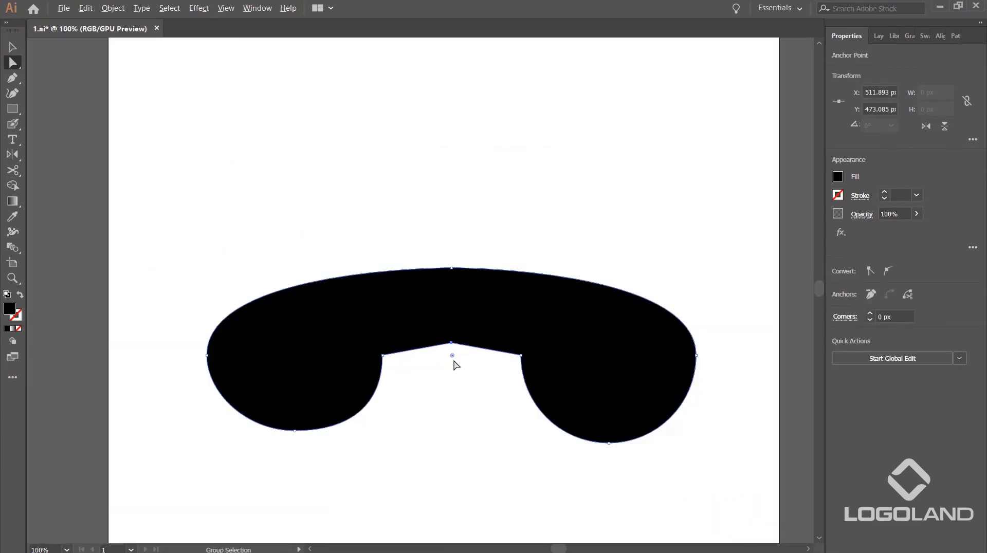
pyautogui.scroll(1, 465, 275)
pyautogui.moveTo(452, 253); pyautogui.dragTo(451, 251)
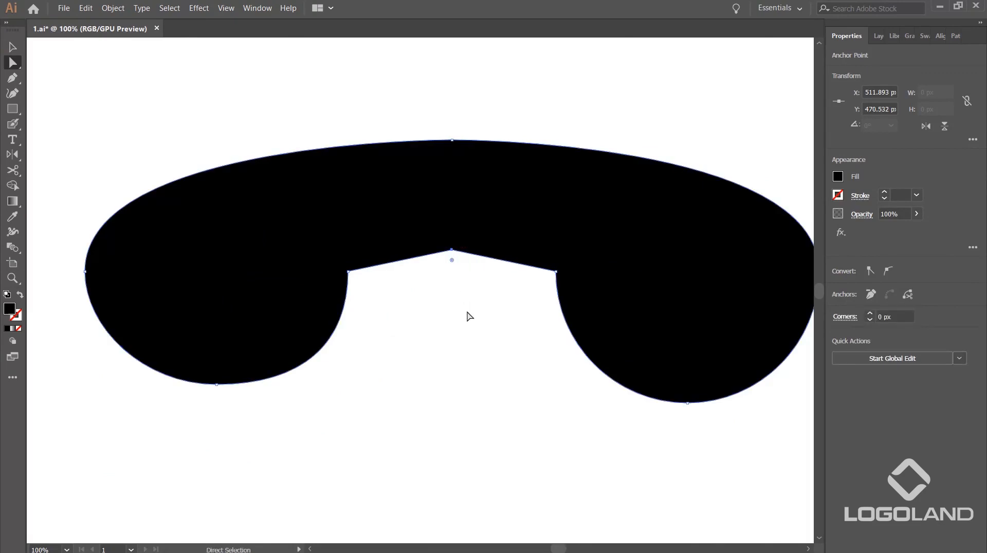
# Step: Round the peak of the inner edge into a smooth arc with a corner radius of about 507 px
pyautogui.moveTo(495, 328); pyautogui.dragTo(470, 334)
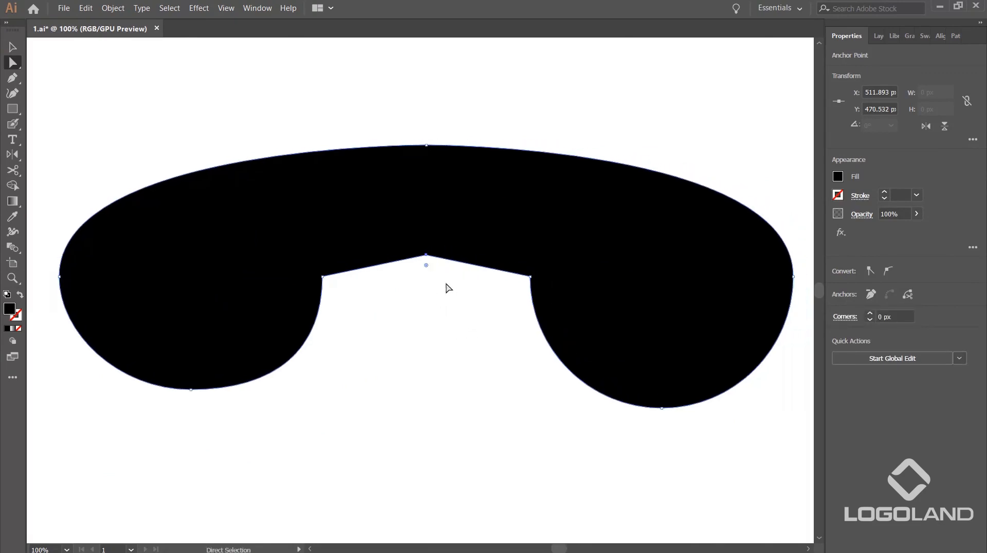
pyautogui.click(436, 305)
pyautogui.moveTo(427, 255); pyautogui.dragTo(426, 255)
pyautogui.moveTo(426, 266); pyautogui.dragTo(465, 502)
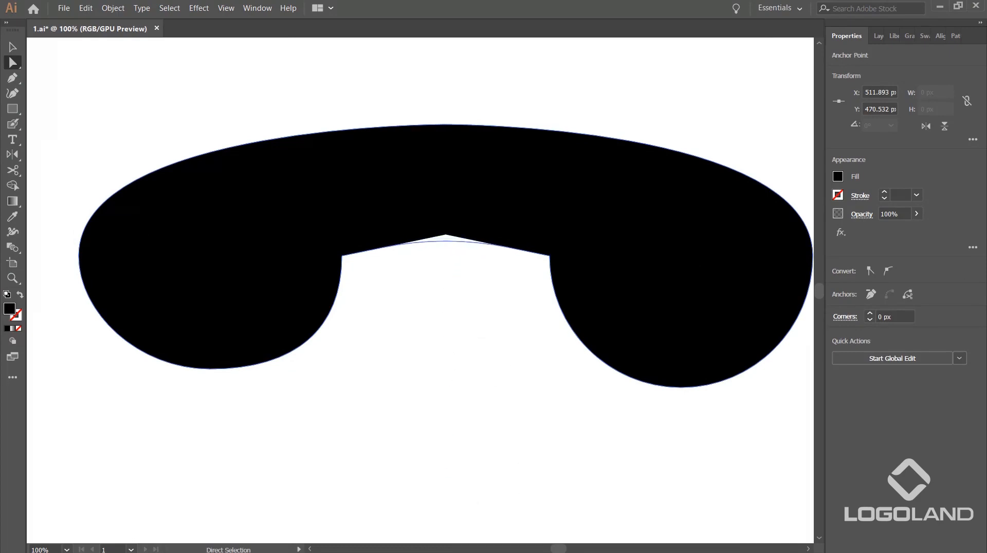
pyautogui.scroll(-3, 479, 206)
pyautogui.scroll(-2, 475, 209)
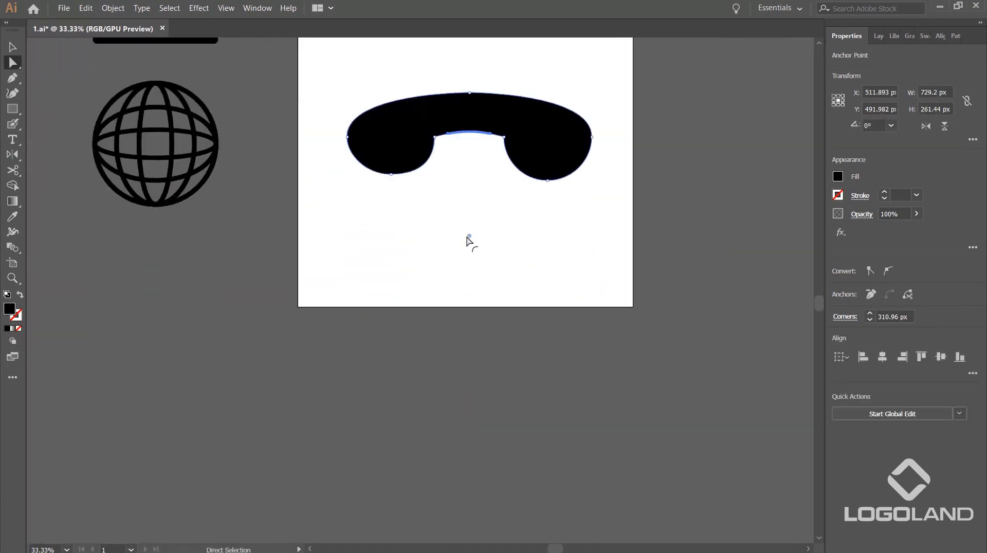
pyautogui.moveTo(469, 236); pyautogui.dragTo(508, 397)
pyautogui.scroll(3, 483, 67)
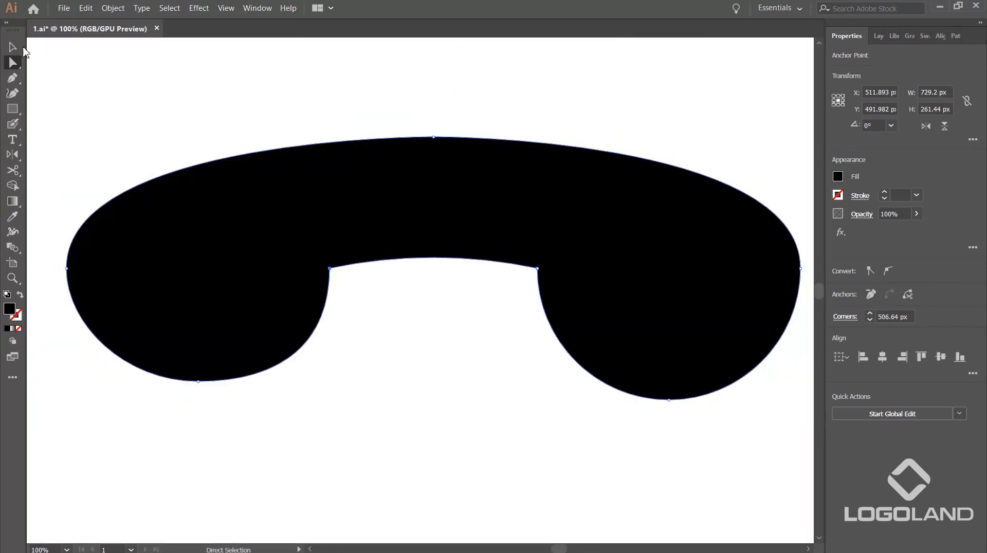
pyautogui.click(13, 47)
pyautogui.click(335, 62)
pyautogui.scroll(-2, 428, 116)
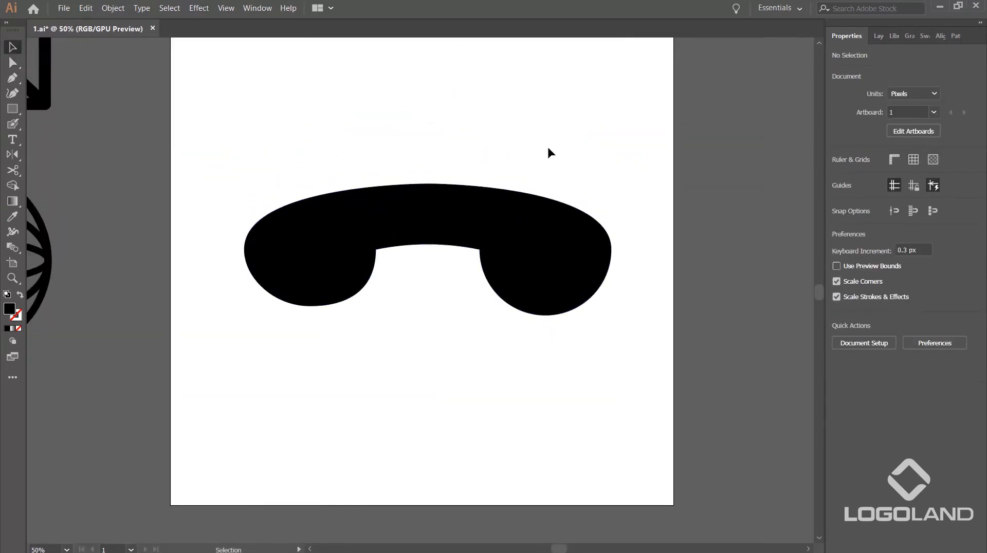
# Step: Try to reshape the left lobe's inner curve by lengthening the handle of its inner corner anchor
pyautogui.scroll(1, 440, 245)
pyautogui.press('a')
pyautogui.scroll(1, 373, 329)
pyautogui.moveTo(323, 359); pyautogui.dragTo(429, 392)
pyautogui.click(414, 331)
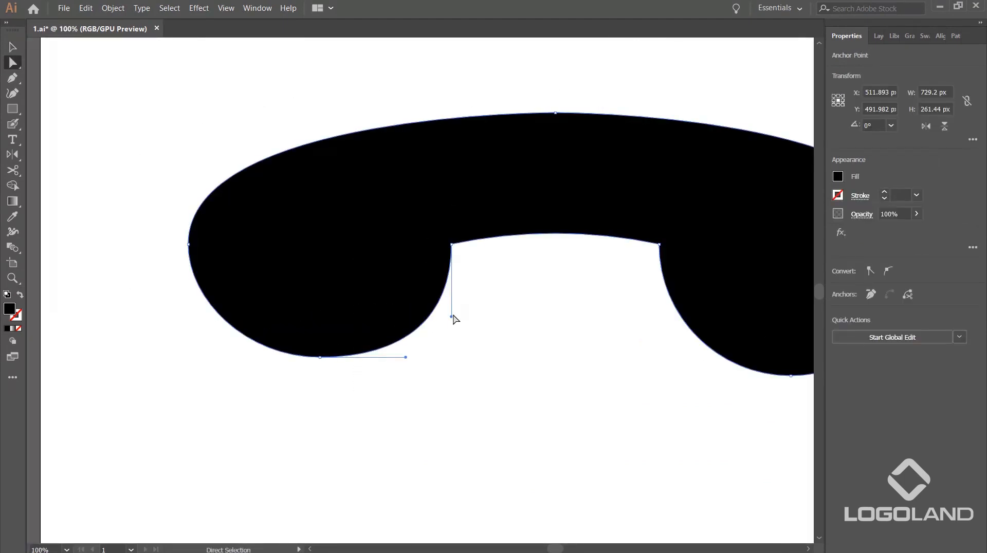
pyautogui.click(456, 271)
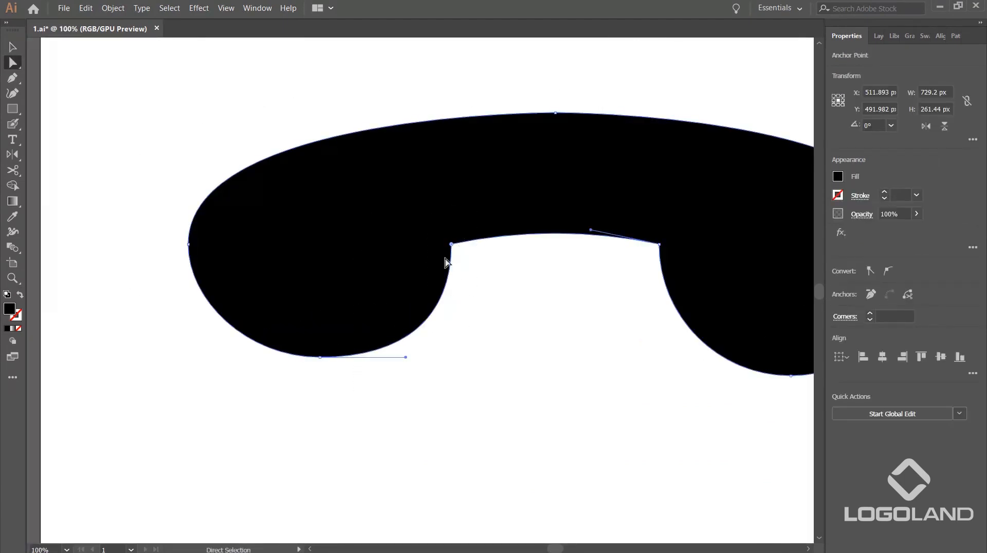
pyautogui.click(450, 325)
pyautogui.click(395, 343)
pyautogui.moveTo(452, 317); pyautogui.dragTo(454, 348)
pyautogui.press('ctrl')
# Step: Try to shift the handset's left end anchor outward to about X 135 px and shorten its upper handle
pyautogui.moveTo(190, 244); pyautogui.dragTo(176, 244)
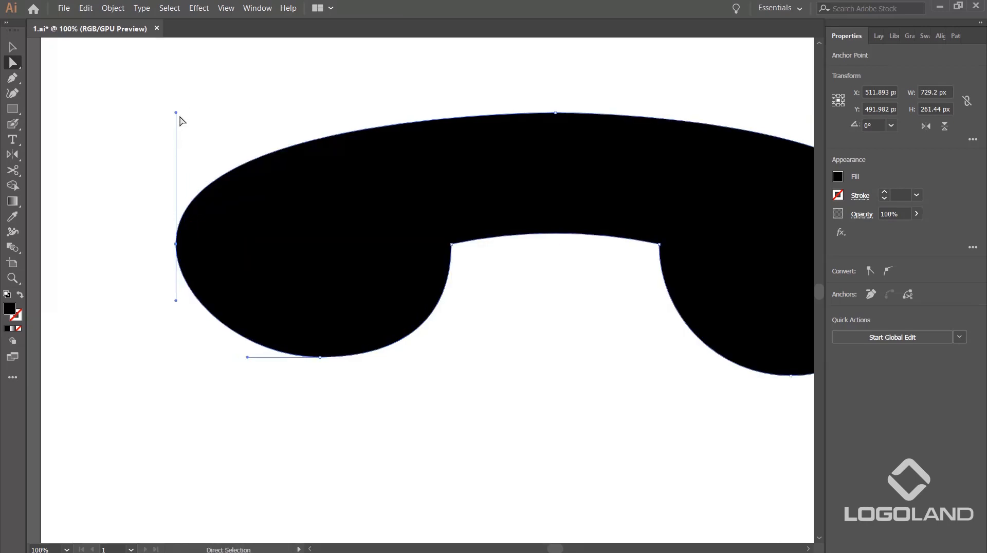
pyautogui.moveTo(177, 112); pyautogui.dragTo(176, 123)
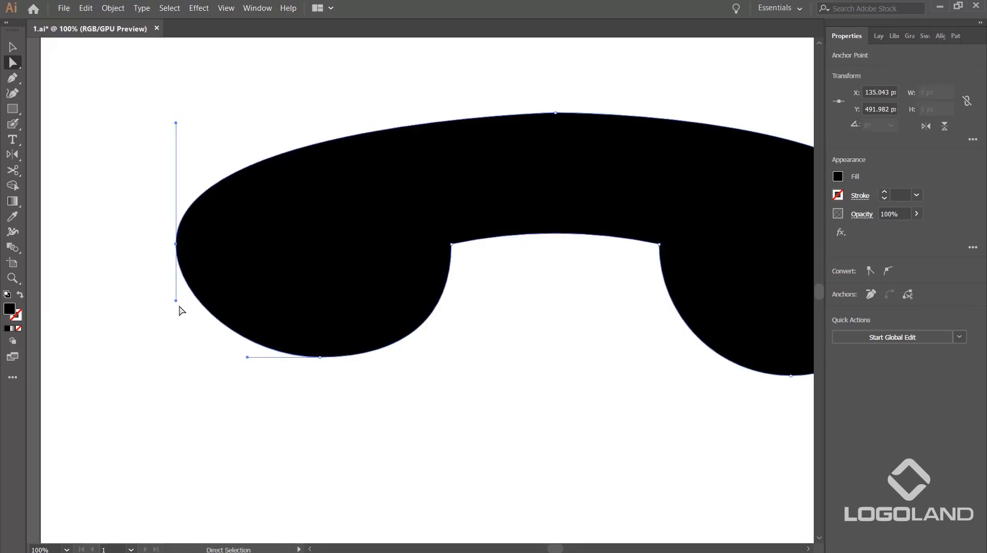
pyautogui.hotkey('ctrl', '0')
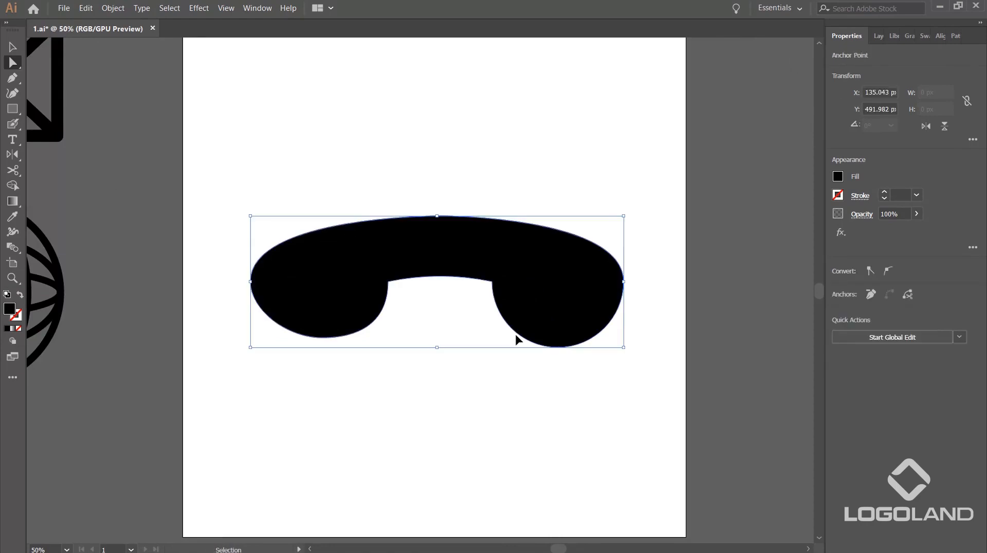
pyautogui.click(450, 147)
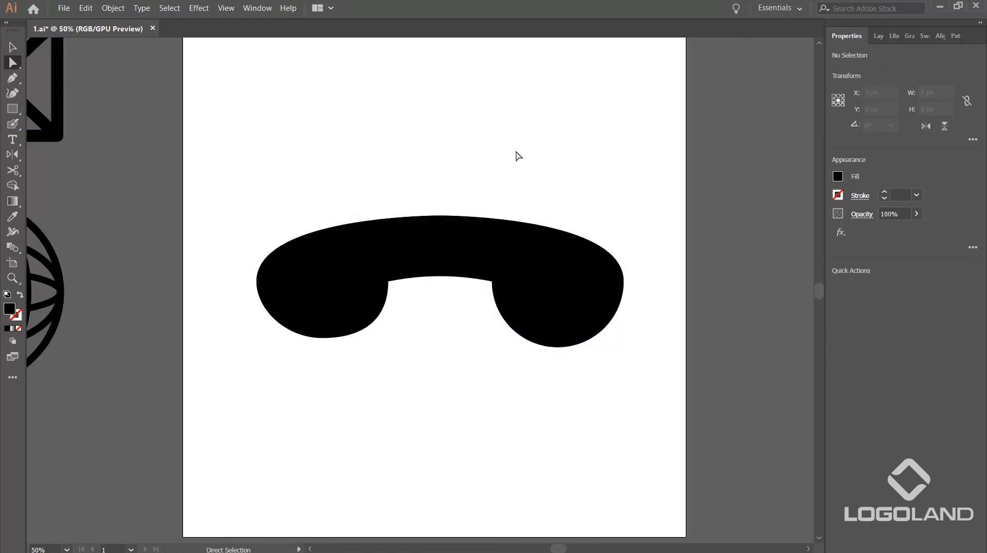
# Step: Draw a vertical line about 566 px tall and place it across the middle of the handset
pyautogui.press('b')
pyautogui.moveTo(658, 127); pyautogui.dragTo(659, 411)
pyautogui.press('v')
pyautogui.click(670, 249)
pyautogui.moveTo(657, 230); pyautogui.dragTo(435, 247)
# Step: Cut away the handset's right half along the line with the Shape Builder and delete the leftover line pieces
pyautogui.moveTo(363, 181); pyautogui.dragTo(649, 383)
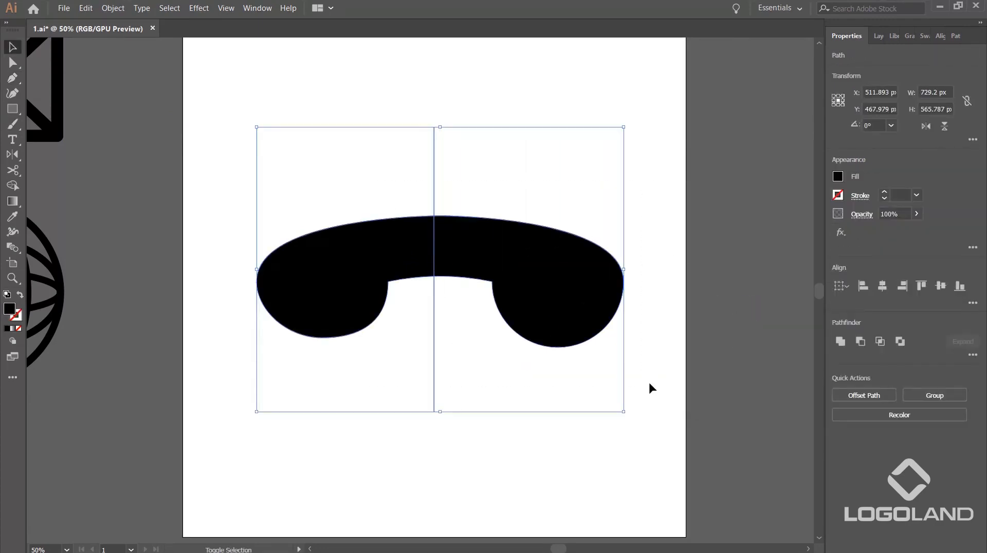
pyautogui.hotkey('shift', 'm')
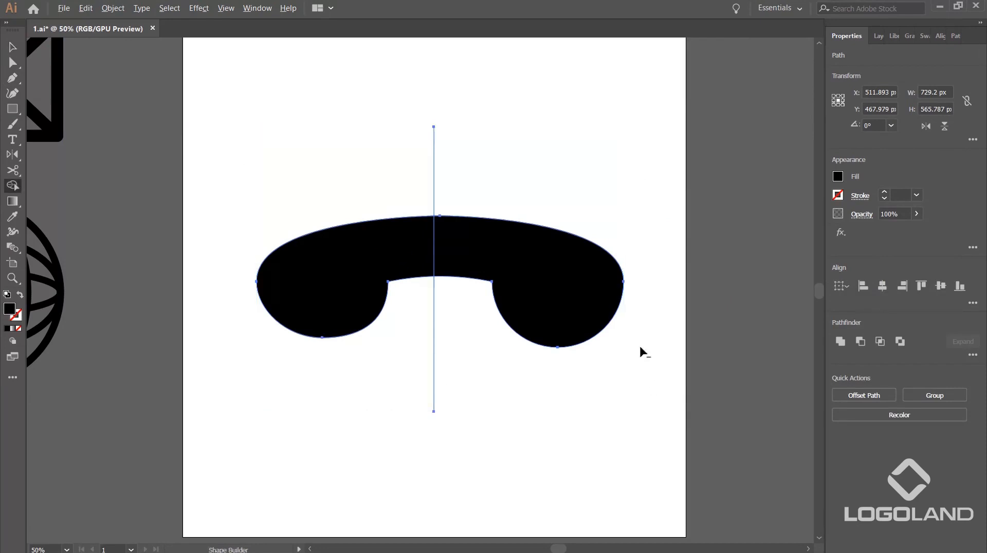
pyautogui.keyDown('alt'); pyautogui.click(606, 329); pyautogui.keyUp('alt')
pyautogui.click(20, 52)
pyautogui.moveTo(274, 97); pyautogui.dragTo(535, 174)
pyautogui.press('Delete')
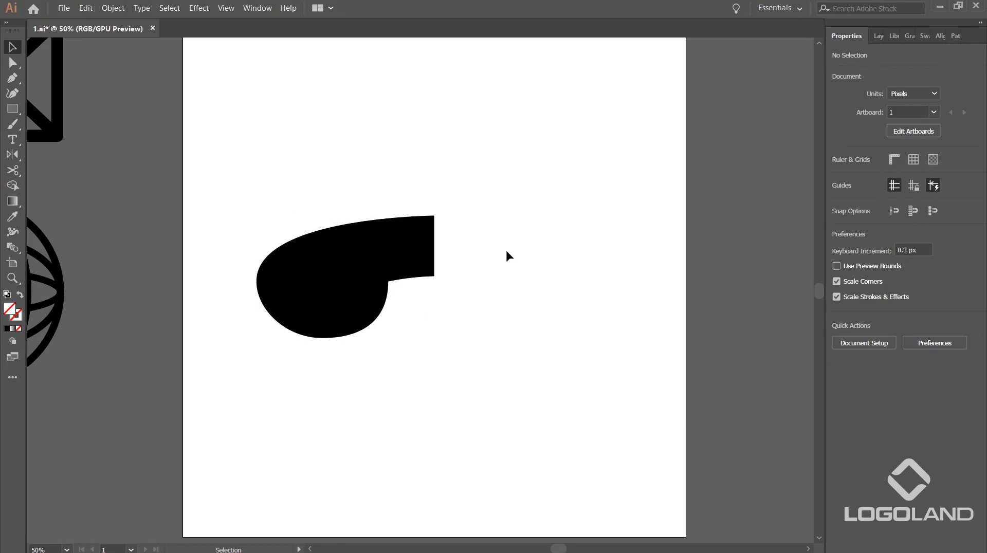
# Step: Reflect a copy of the left half across its vertical cut edge to form a symmetrical handset
pyautogui.scroll(1, 455, 336)
pyautogui.moveTo(425, 343); pyautogui.dragTo(537, 402)
pyautogui.click(508, 280)
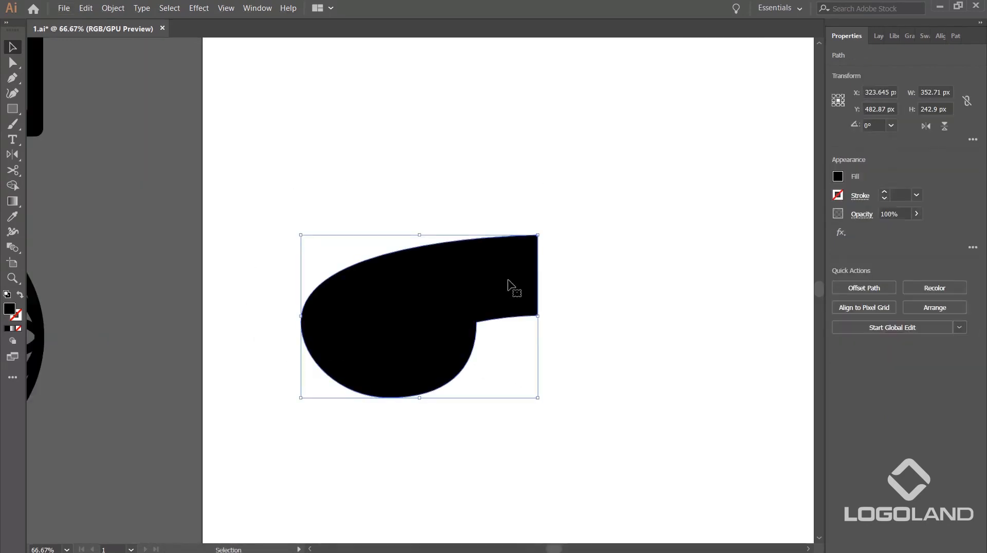
pyautogui.press('o')
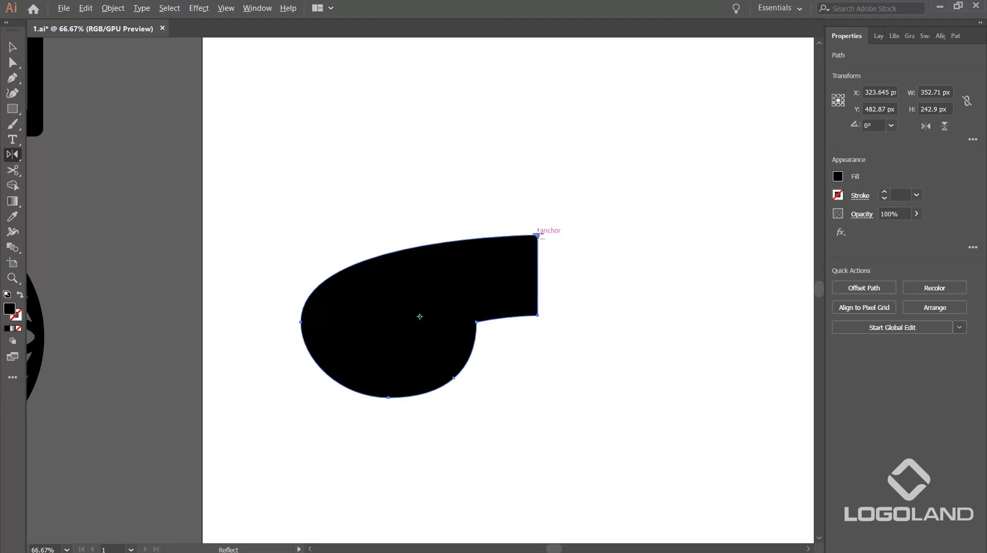
pyautogui.keyDown('alt'); pyautogui.click(537, 235); pyautogui.keyUp('alt')
pyautogui.click(710, 342)
pyautogui.press('b')
pyautogui.press('v')
pyautogui.click(586, 179)
pyautogui.hotkey('ctrl', '-')
pyautogui.hotkey('ctrl', '-')
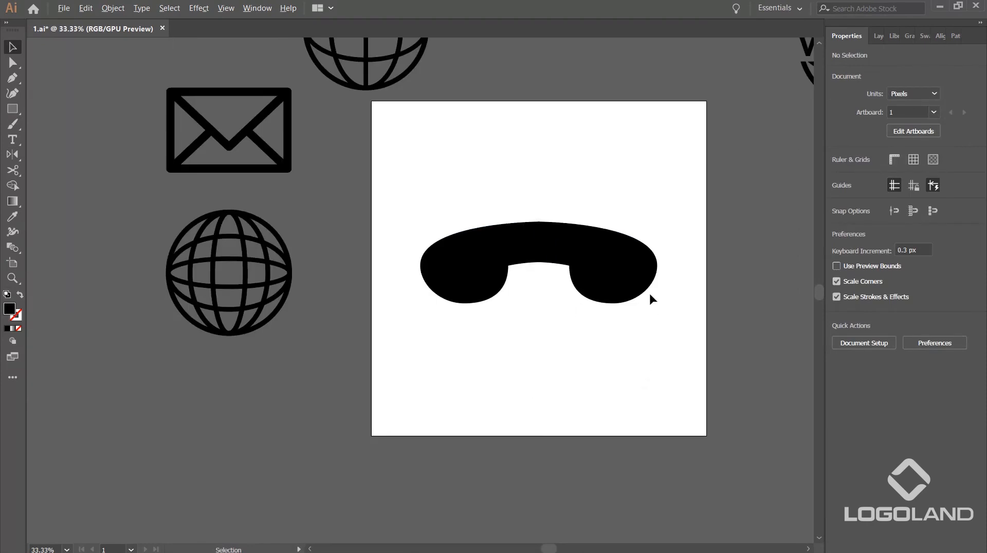
# Step: Merge the two mirrored halves into a single handset shape
pyautogui.hotkey('ctrl', '+')
pyautogui.moveTo(304, 163); pyautogui.dragTo(663, 337)
pyautogui.hotkey('ctrl', 'h')
pyautogui.click(594, 372)
# Step: Rotate the handset diagonally to about 127°, scale it down and reposition it on the artboard
pyautogui.moveTo(604, 315); pyautogui.dragTo(264, 100)
pyautogui.scroll(1, 437, 155)
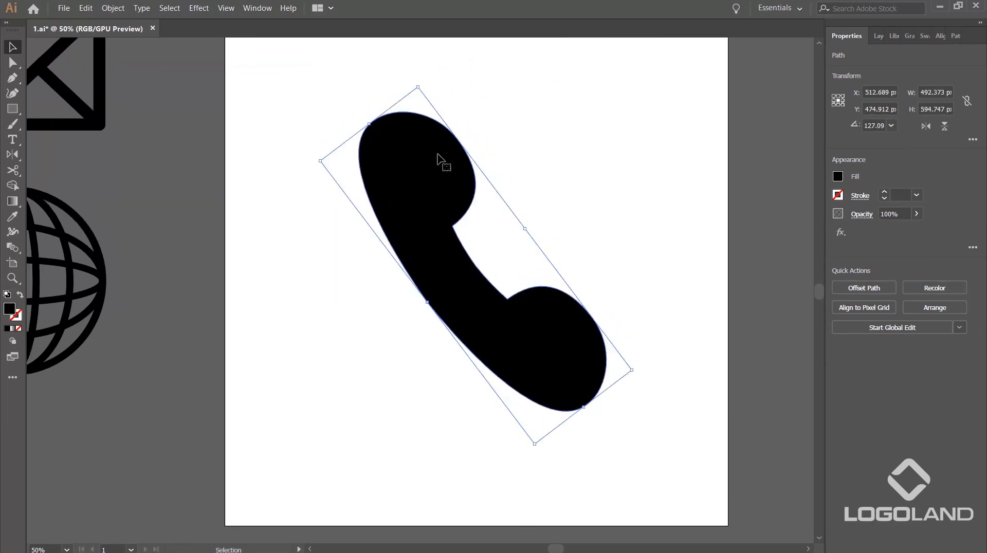
pyautogui.moveTo(418, 88); pyautogui.dragTo(444, 164)
pyautogui.moveTo(419, 214); pyautogui.dragTo(367, 220)
pyautogui.scroll(1, 452, 220)
pyautogui.moveTo(448, 261); pyautogui.dragTo(461, 252)
pyautogui.click(545, 239)
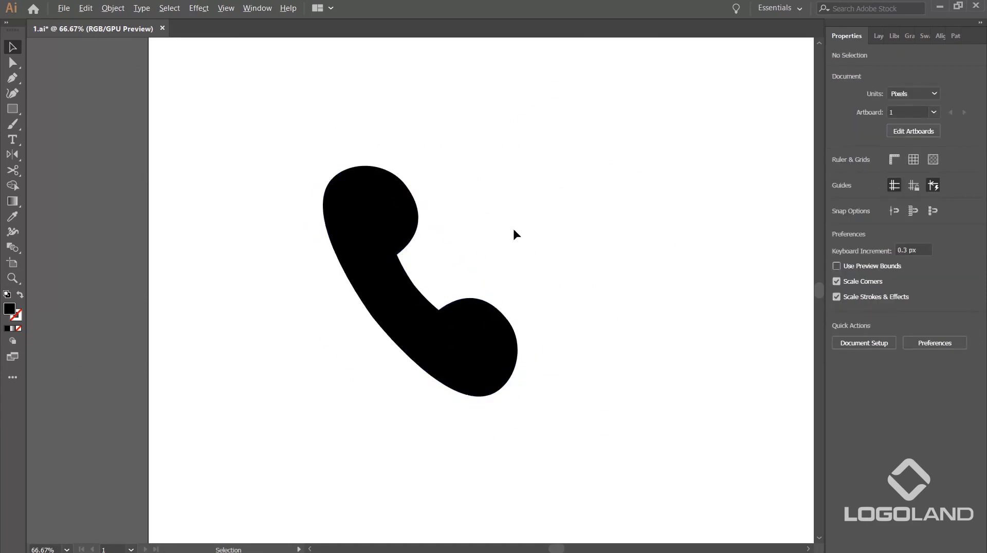
# Step: Place a copy of the handset off the artboard, below the globe icon
pyautogui.scroll(1, 504, 222)
pyautogui.scroll(-3, 502, 224)
pyautogui.moveTo(432, 227); pyautogui.dragTo(116, 409)
pyautogui.click(246, 363)
# Step: Draw a circle about 171 px in diameter overlapping the artboard handset's back edge, with no fill and a 1 pt black stroke
pyautogui.scroll(1, 540, 263)
pyautogui.scroll(-1, 487, 222)
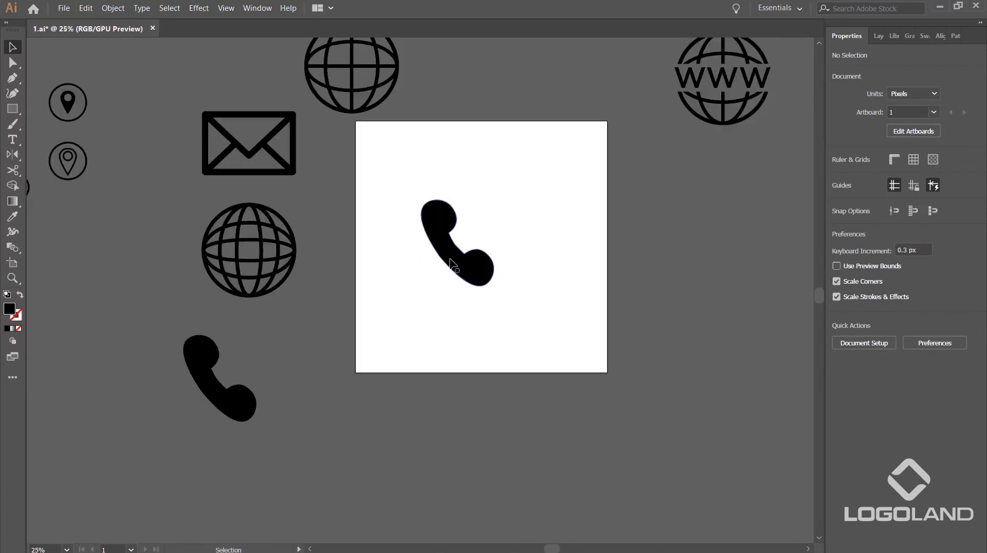
pyautogui.scroll(2, 460, 215)
pyautogui.scroll(-2, 461, 232)
pyautogui.scroll(3, 331, 187)
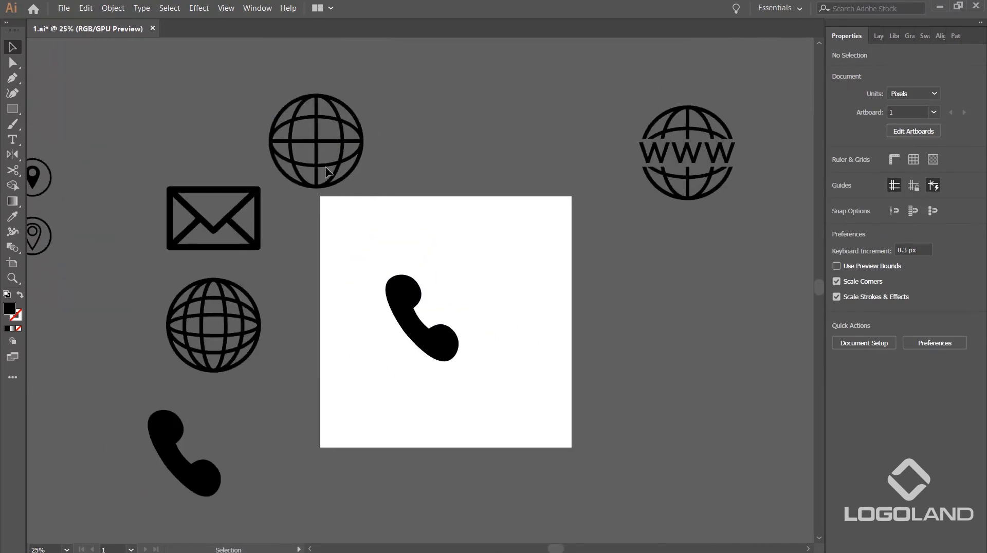
pyautogui.hscroll(-5, 247, 206)
pyautogui.scroll(4, 564, 315)
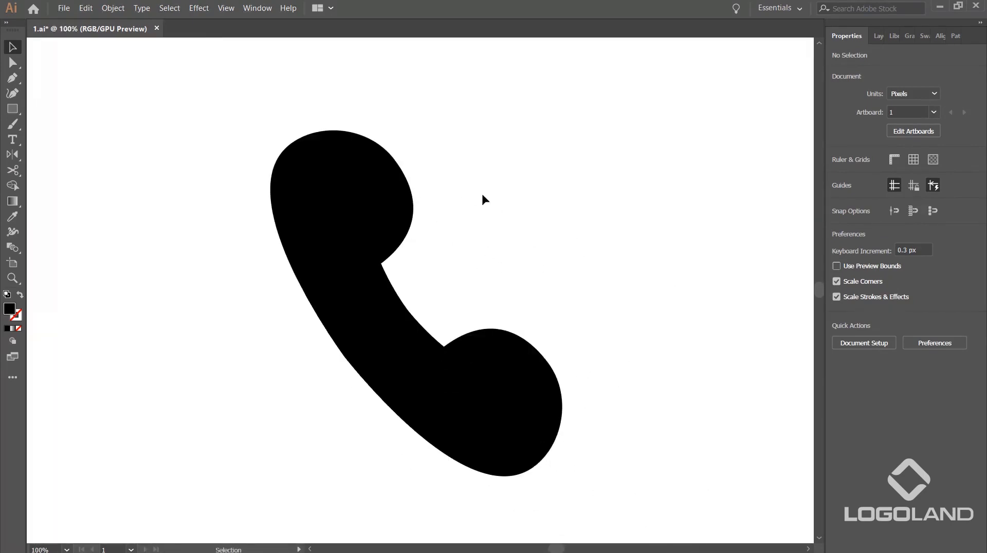
pyautogui.moveTo(12, 109); pyautogui.dragTo(61, 124)
pyautogui.moveTo(127, 236); pyautogui.dragTo(256, 409)
pyautogui.press('v')
pyautogui.moveTo(231, 305); pyautogui.dragTo(272, 356)
pyautogui.hotkey('shift', 'x')
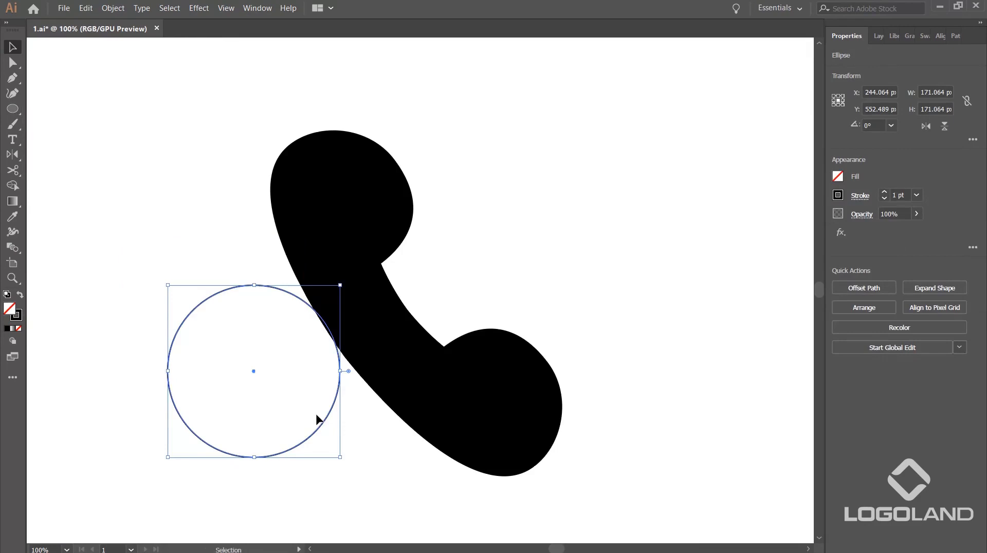
# Step: Move the circle over the middle of the handset and enlarge it to about 235 px in diameter
pyautogui.moveTo(326, 419); pyautogui.dragTo(448, 379)
pyautogui.moveTo(463, 242)
pyautogui.mouseDown()
pyautogui.moveTo(520, 214)
pyautogui.moveTo(497, 218)
pyautogui.moveTo(502, 203)
pyautogui.mouseUp()
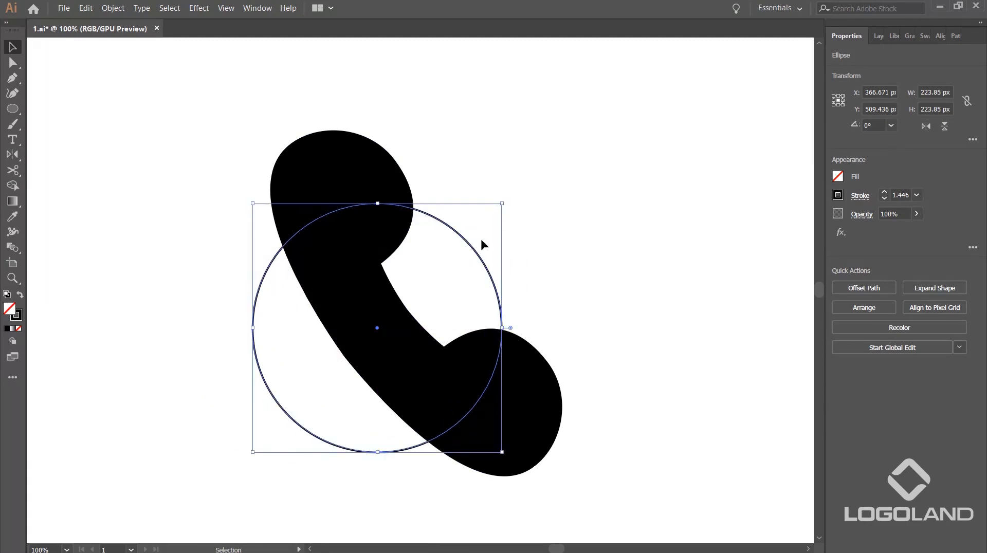
pyautogui.moveTo(474, 251); pyautogui.dragTo(492, 232)
pyautogui.moveTo(520, 185); pyautogui.dragTo(520, 192)
pyautogui.press('a')
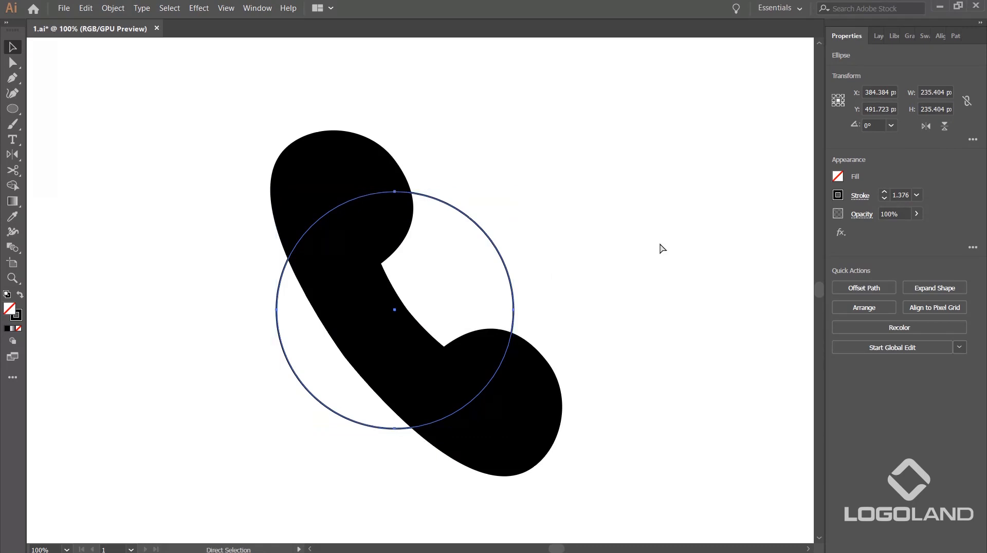
# Step: Add two concentric copies of the circle, one about 194 px and one about 300 px in diameter
pyautogui.press('v')
pyautogui.moveTo(513, 191); pyautogui.dragTo(493, 217)
pyautogui.click(507, 283)
pyautogui.click(513, 293)
pyautogui.press('a')
pyautogui.press('v')
pyautogui.moveTo(515, 194); pyautogui.dragTo(562, 164)
pyautogui.moveTo(552, 211); pyautogui.dragTo(469, 263)
pyautogui.moveTo(544, 163); pyautogui.dragTo(555, 160)
pyautogui.click(548, 196)
# Step: Shift the three circles slightly apart along the diagonal, the inner one down-left and the outer one up-right
pyautogui.scroll(2, 493, 244)
pyautogui.click(490, 237)
pyautogui.click(677, 218)
pyautogui.scroll(-1, 619, 243)
pyautogui.hotkey('ctrl', 'z')
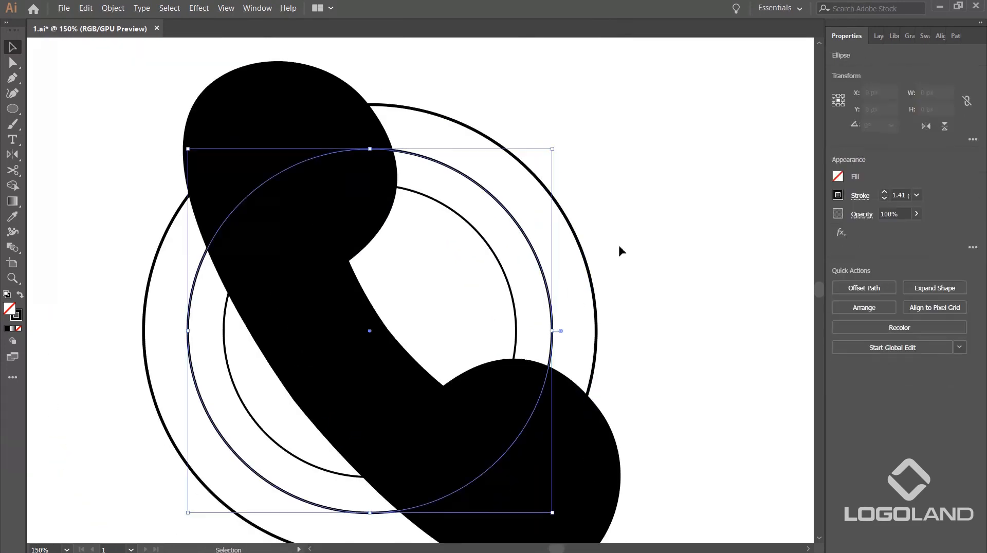
pyautogui.moveTo(524, 233); pyautogui.dragTo(526, 231)
pyautogui.click(650, 225)
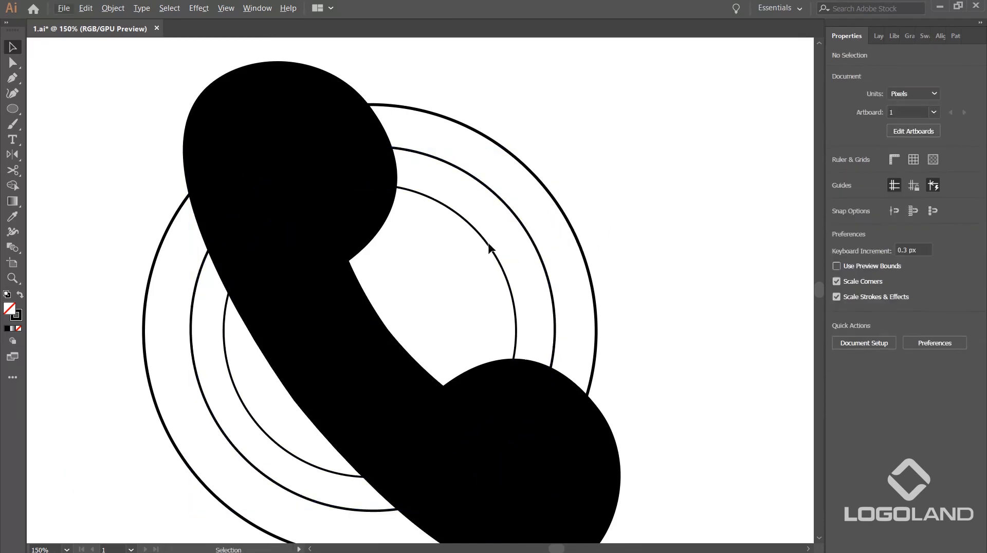
pyautogui.moveTo(482, 249); pyautogui.dragTo(475, 255)
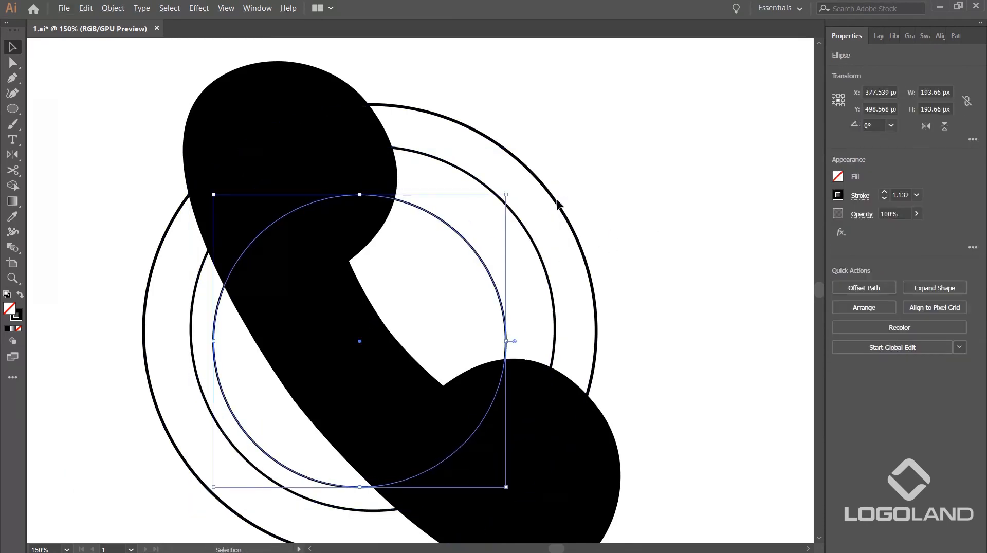
pyautogui.click(558, 209)
pyautogui.moveTo(556, 204); pyautogui.dragTo(566, 196)
pyautogui.click(592, 229)
pyautogui.scroll(-1, 592, 230)
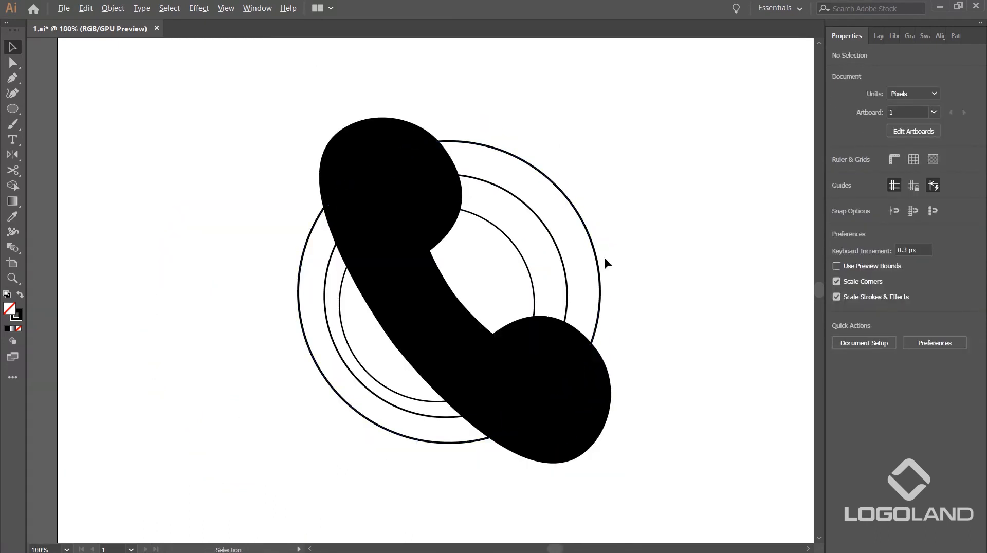
# Step: Draw a steep straight line about 116 px tall with the Pen tool, crossing the three circles beside the handset's upper end
pyautogui.scroll(1, 494, 309)
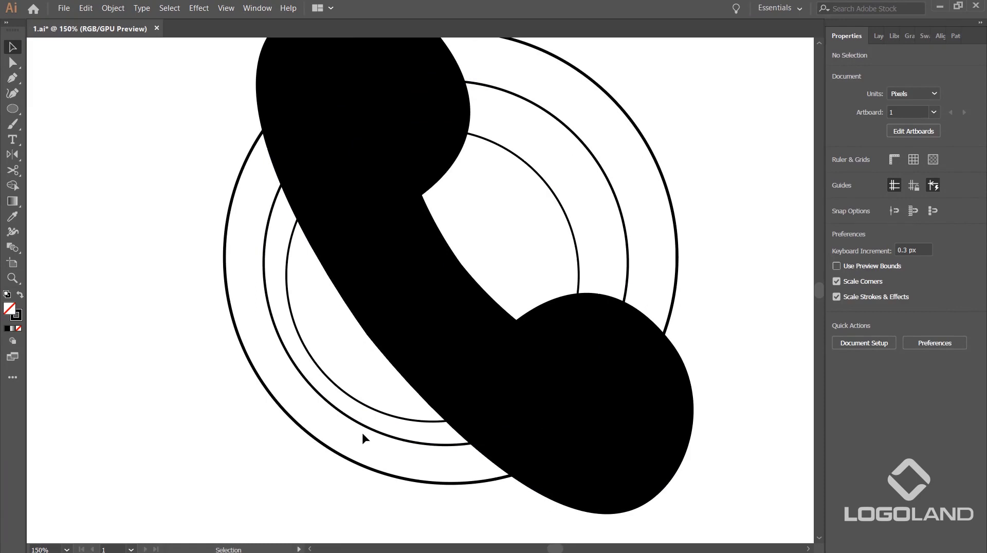
pyautogui.press('space')
pyautogui.moveTo(494, 317); pyautogui.dragTo(400, 465)
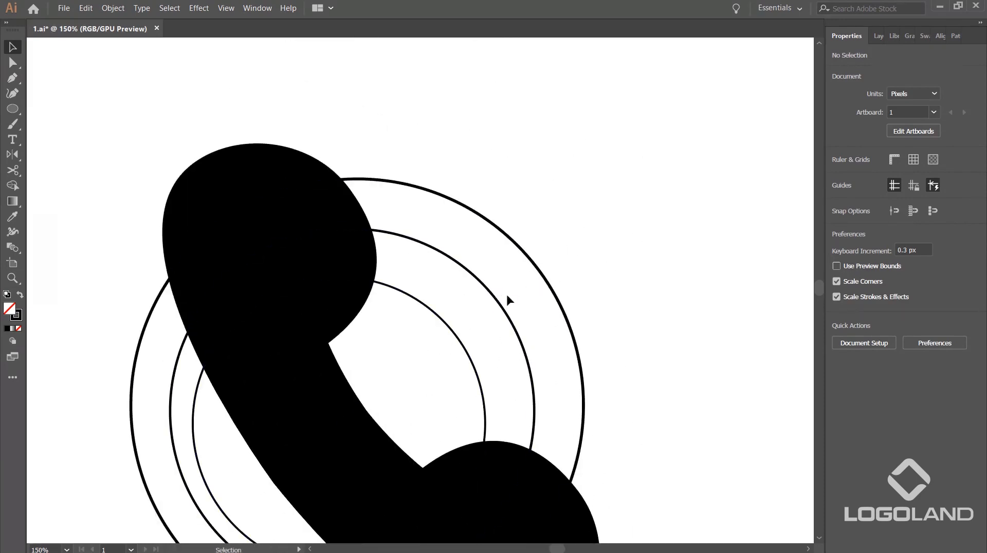
pyautogui.moveTo(588, 255); pyautogui.dragTo(584, 334)
pyautogui.click(671, 273)
pyautogui.press('space')
pyautogui.moveTo(424, 220); pyautogui.dragTo(451, 196)
pyautogui.press('a')
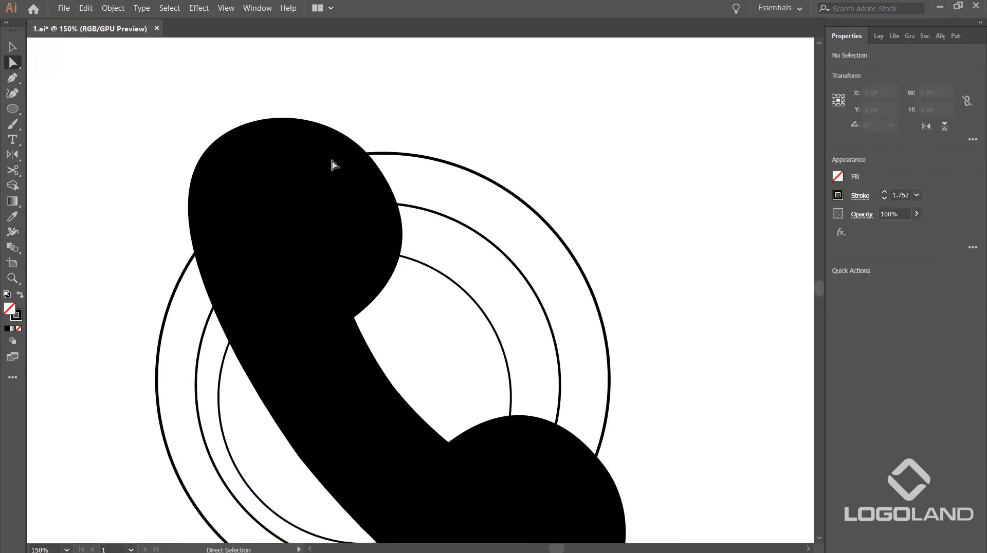
pyautogui.click(13, 77)
pyautogui.click(450, 133)
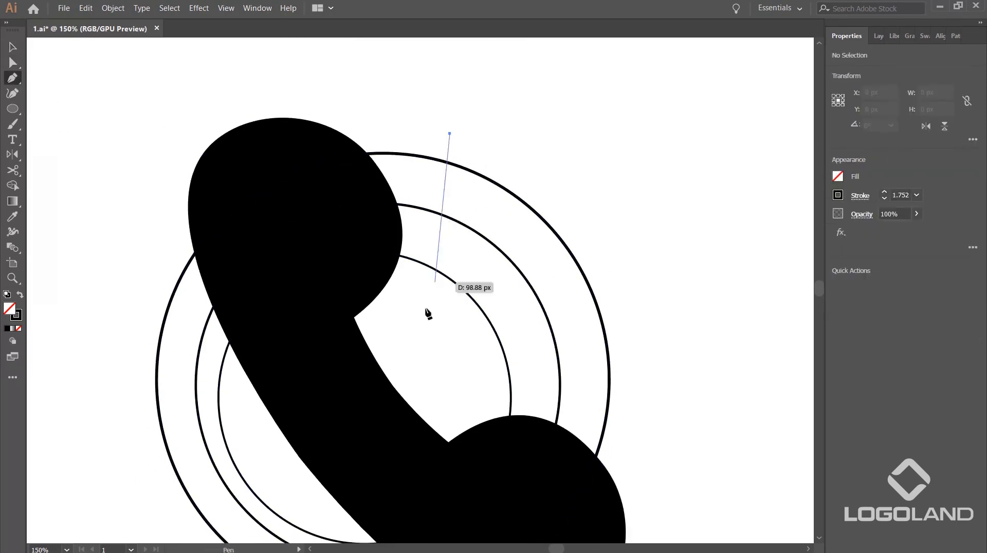
pyautogui.hotkey('ctrl', 'z')
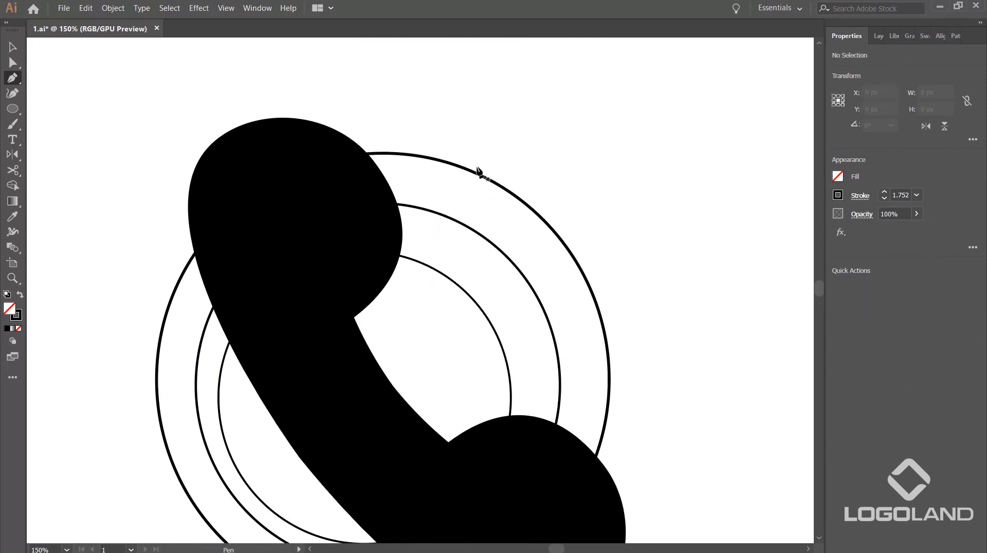
pyautogui.click(466, 157)
pyautogui.click(442, 332)
pyautogui.press('v')
pyautogui.click(553, 307)
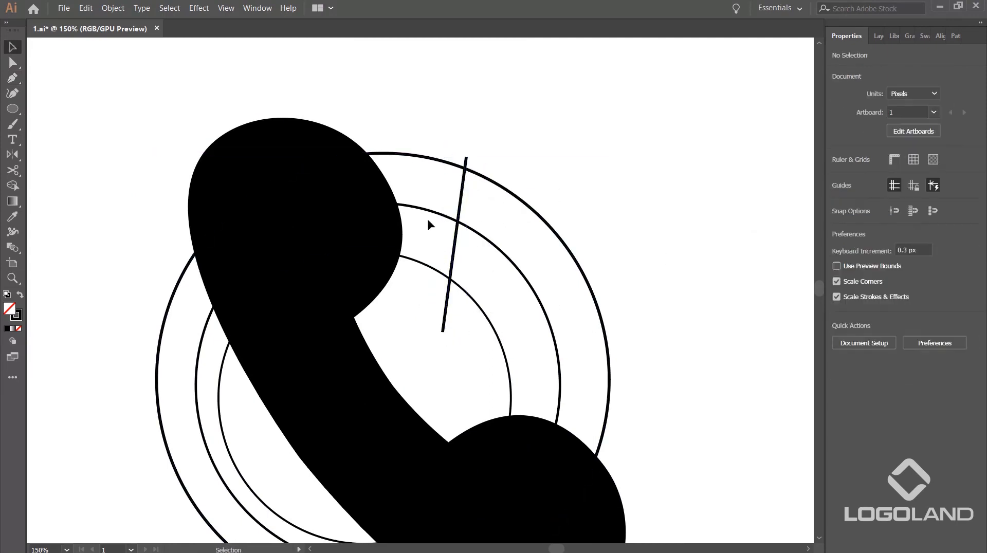
pyautogui.click(457, 249)
pyautogui.scroll(-1, 463, 252)
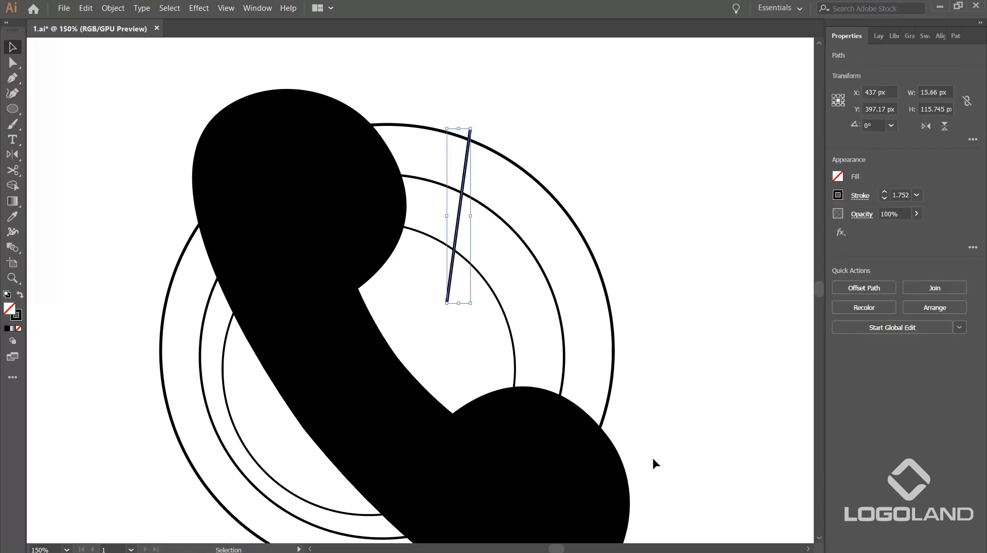
pyautogui.press('o')
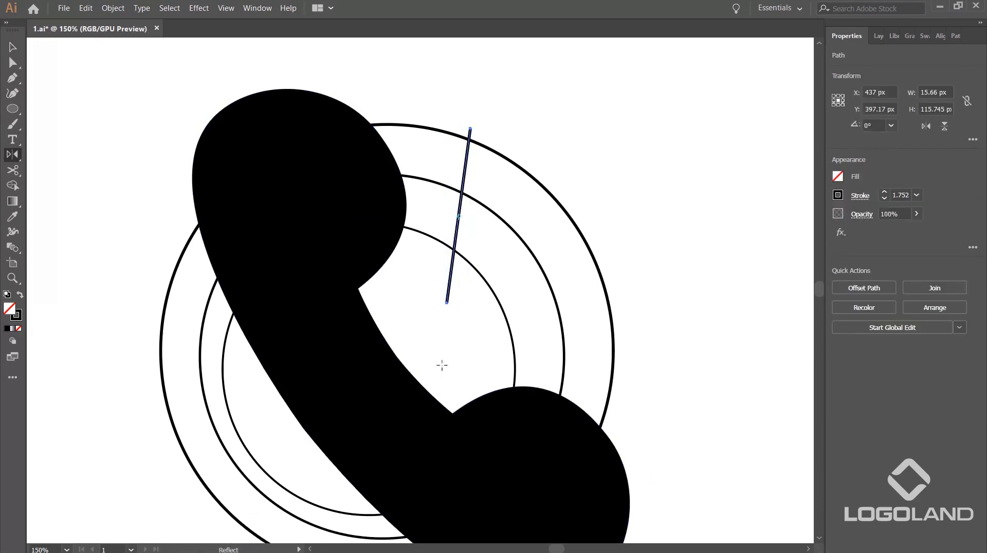
pyautogui.keyDown('alt'); pyautogui.click(446, 304); pyautogui.keyUp('alt')
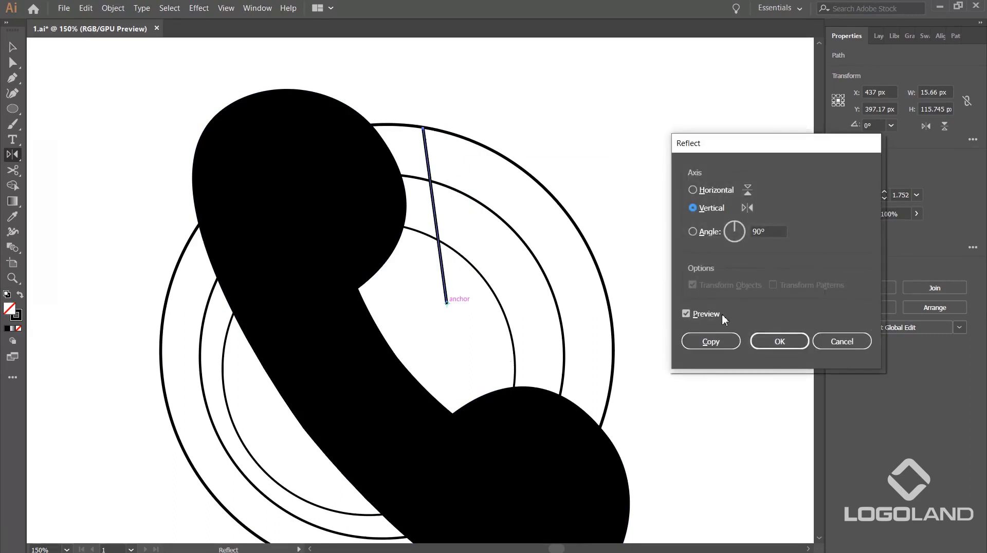
pyautogui.click(693, 190)
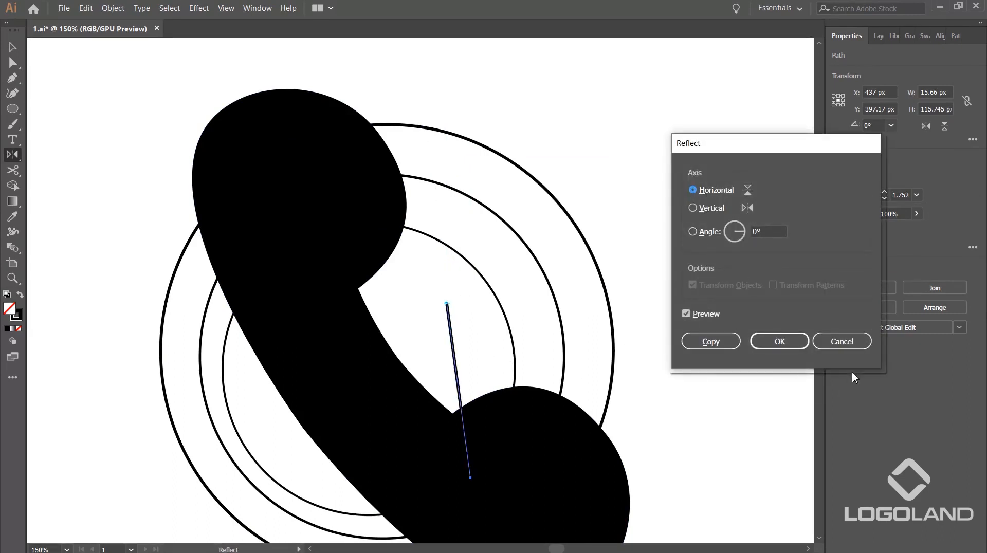
pyautogui.click(846, 342)
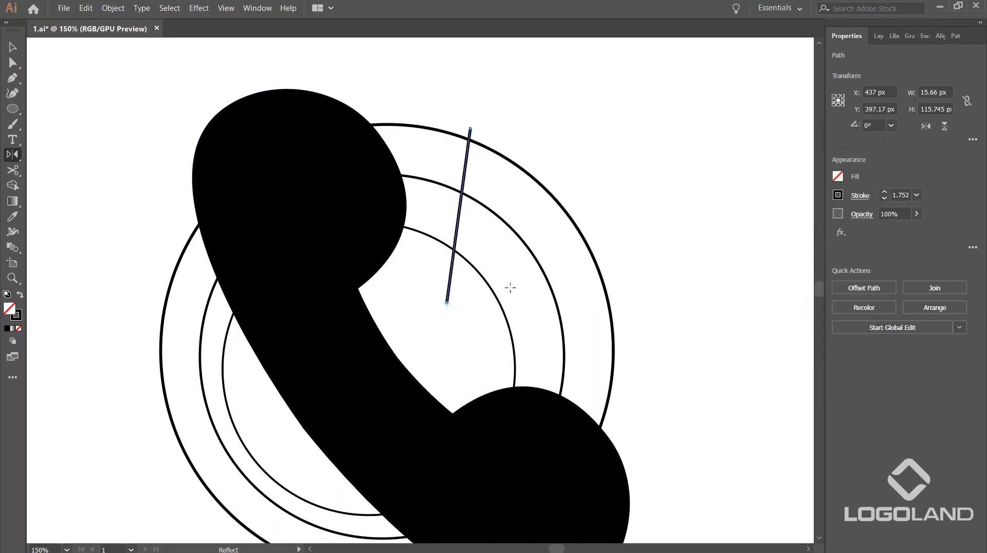
pyautogui.click(13, 47)
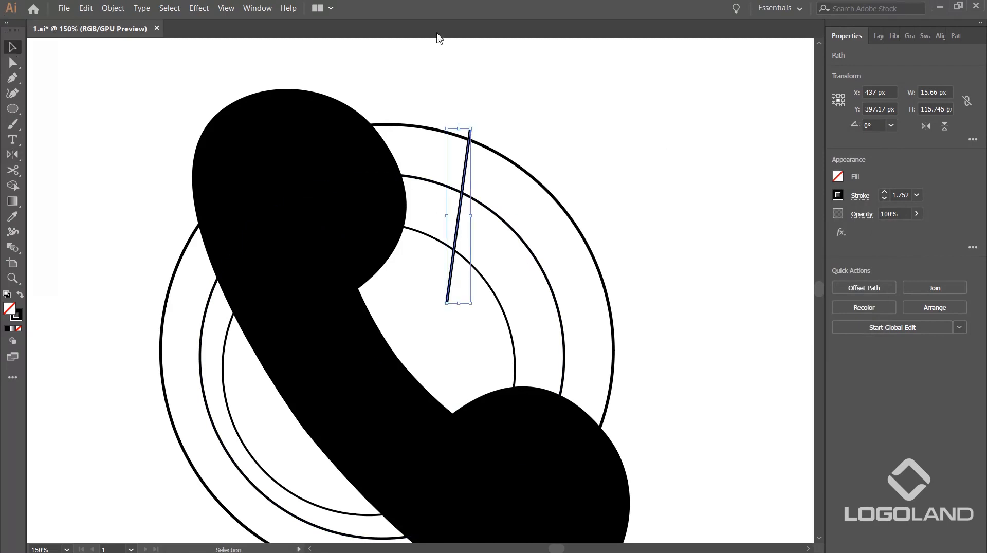
# Step: Move the line slightly up and left, and place a copy of it farther right across the two outer circles
pyautogui.click(552, 129)
pyautogui.click(468, 149)
pyautogui.moveTo(470, 149); pyautogui.dragTo(470, 134)
pyautogui.click(510, 140)
pyautogui.moveTo(530, 106); pyautogui.dragTo(400, 270)
pyautogui.moveTo(629, 205); pyautogui.dragTo(433, 245)
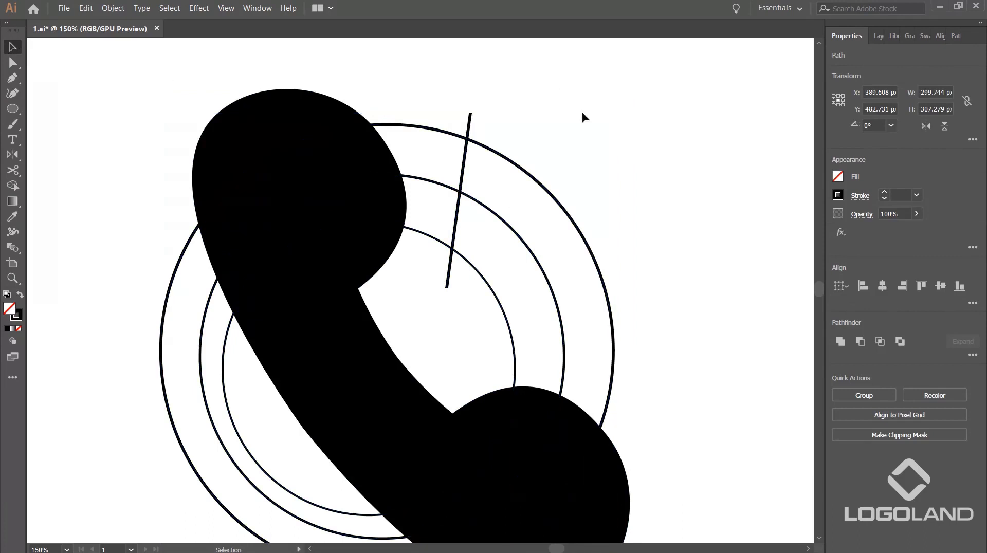
pyautogui.click(585, 91)
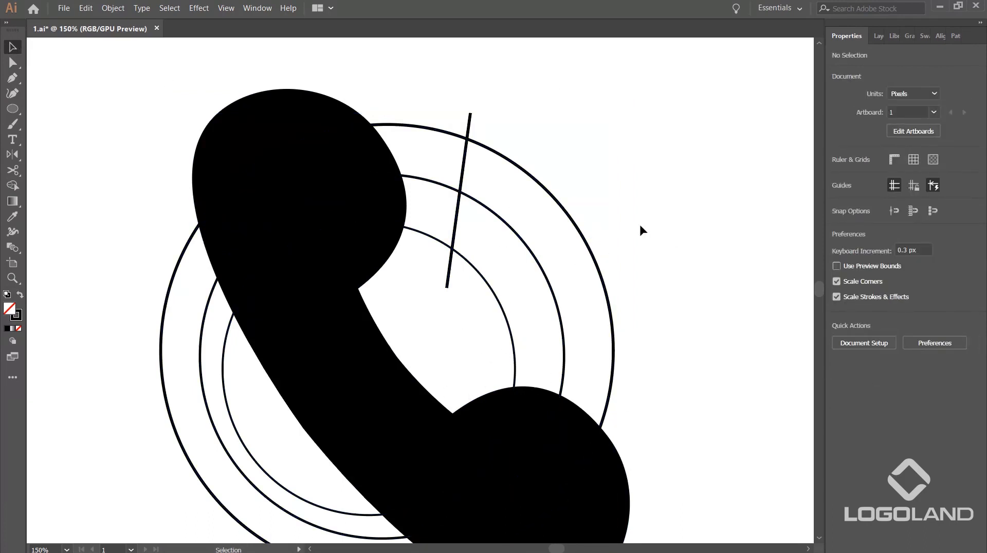
pyautogui.moveTo(462, 175); pyautogui.dragTo(454, 168)
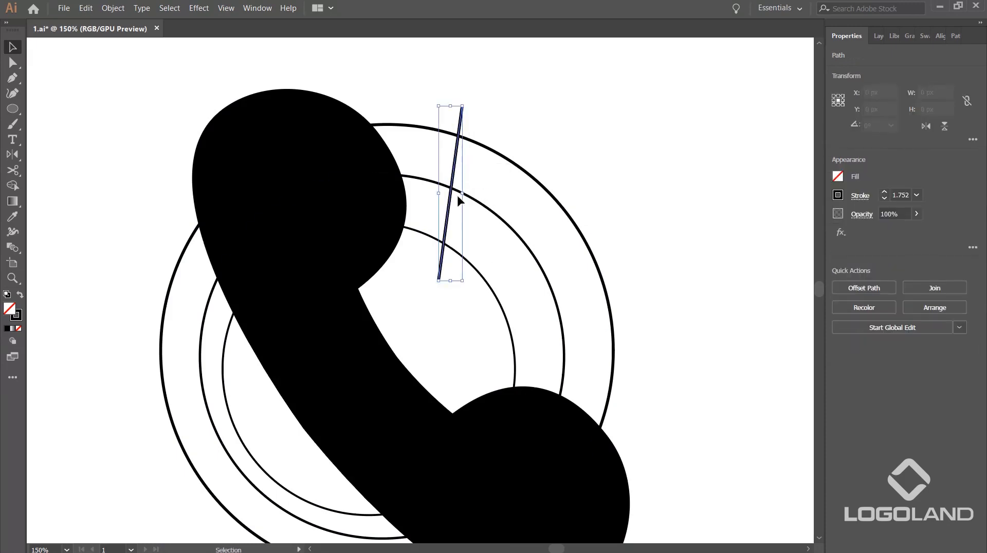
pyautogui.keyDown('alt'); pyautogui.moveTo(449, 203); pyautogui.dragTo(526, 261); pyautogui.keyUp('alt')
pyautogui.click(945, 126)
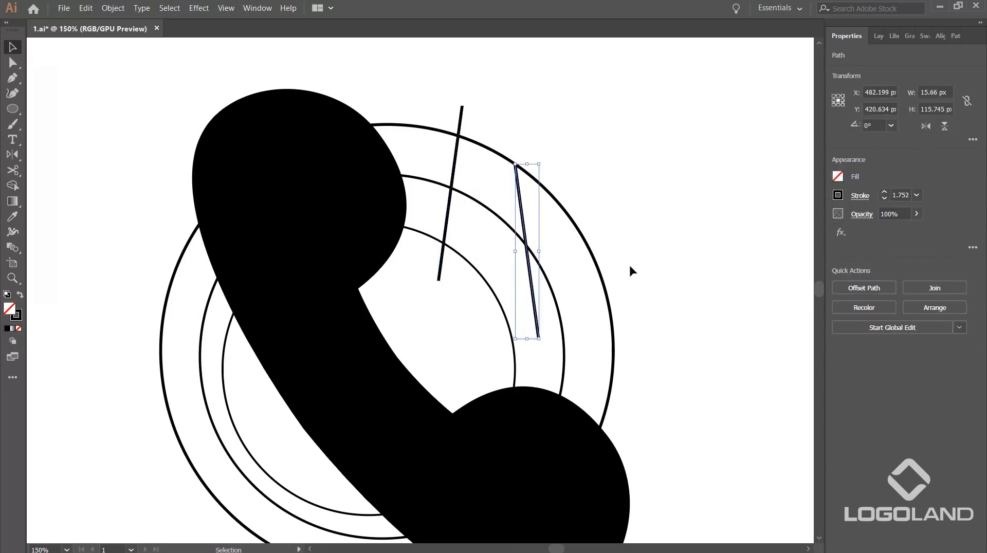
pyautogui.click(926, 127)
pyautogui.click(926, 127)
pyautogui.hotkey('ctrl', 'z')
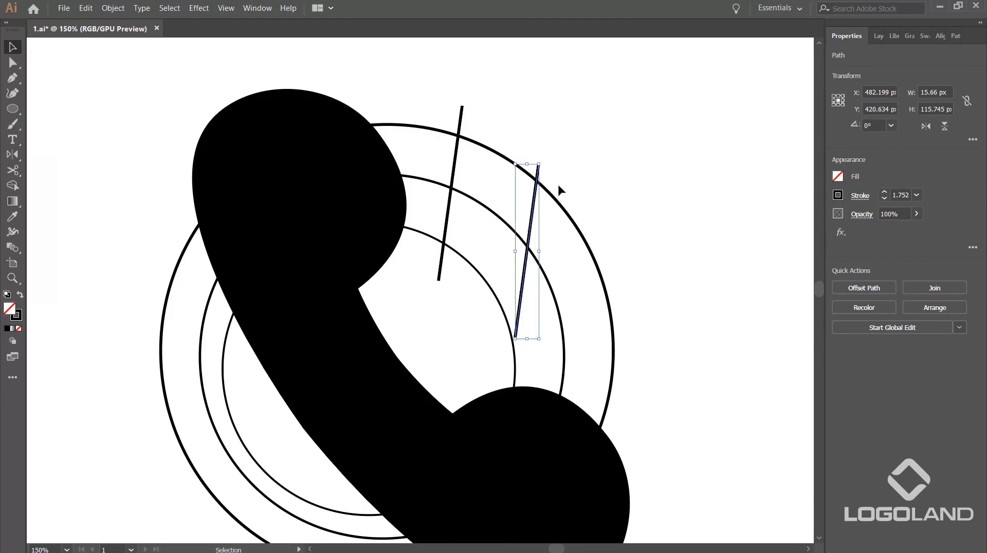
pyautogui.moveTo(545, 160); pyautogui.dragTo(599, 286)
pyautogui.hotkey('ctrl', 'z')
# Step: Rotate the copied line to about 265° and position it across the three circles just above the handset's lower end
pyautogui.moveTo(535, 207); pyautogui.dragTo(535, 229)
pyautogui.moveTo(543, 184); pyautogui.dragTo(603, 295)
pyautogui.moveTo(546, 282); pyautogui.dragTo(560, 350)
pyautogui.click(675, 275)
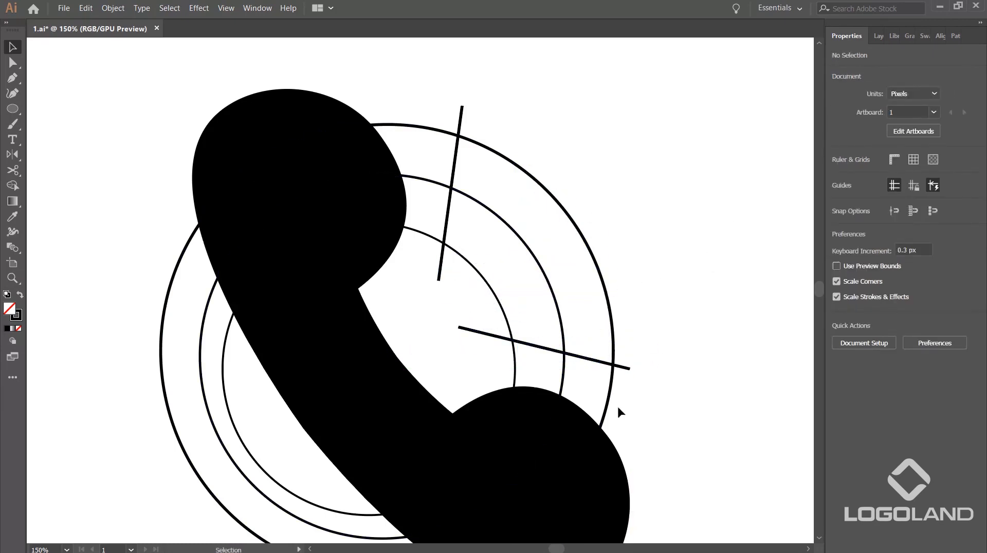
pyautogui.moveTo(627, 369); pyautogui.dragTo(589, 368)
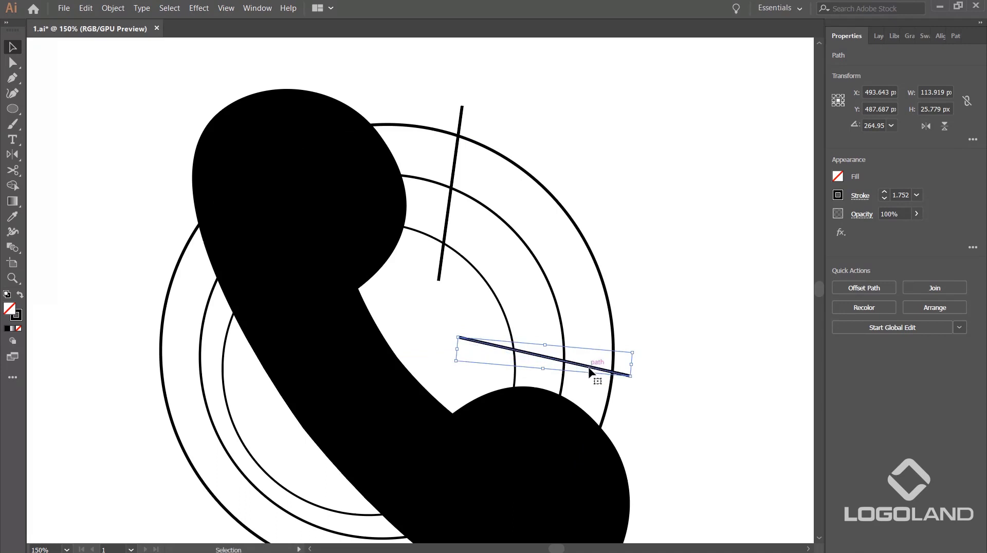
pyautogui.click(708, 336)
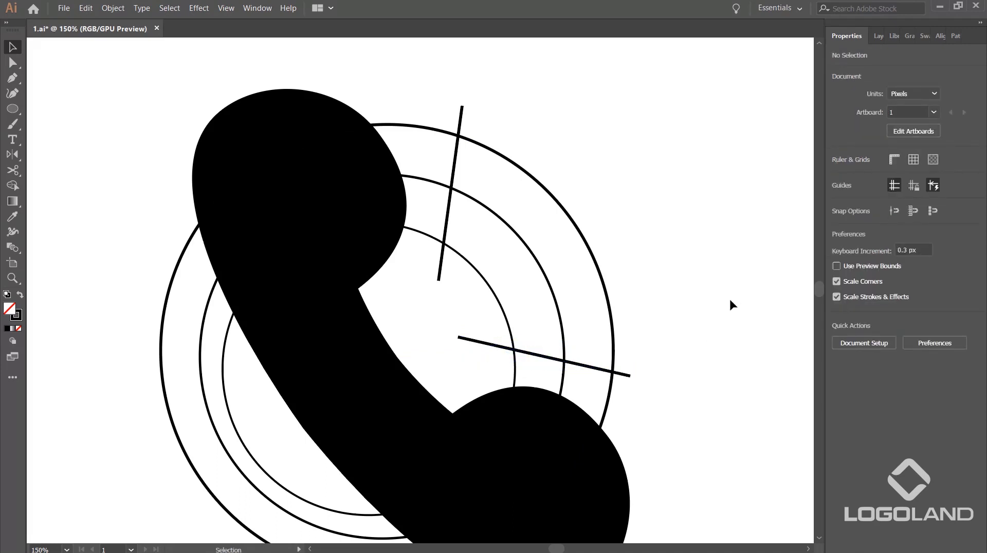
# Step: Trim the two outer circles with Shape Builder, leaving only their arcs between the two lines
pyautogui.moveTo(631, 243); pyautogui.dragTo(477, 330)
pyautogui.keyDown('shift'); pyautogui.click(456, 152); pyautogui.keyUp('shift')
pyautogui.keyDown('shift'); pyautogui.click(586, 366); pyautogui.keyUp('shift')
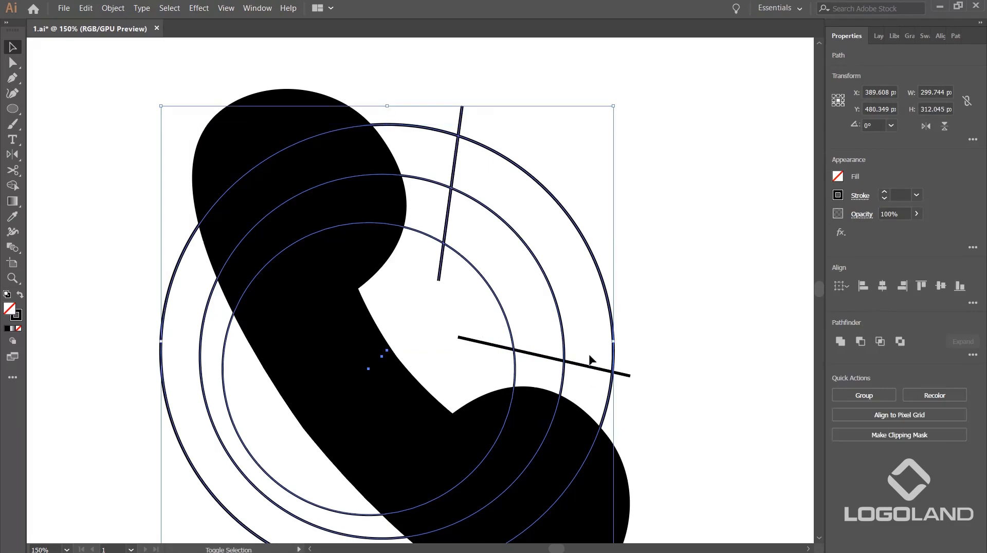
pyautogui.hotkey('shift', 'm')
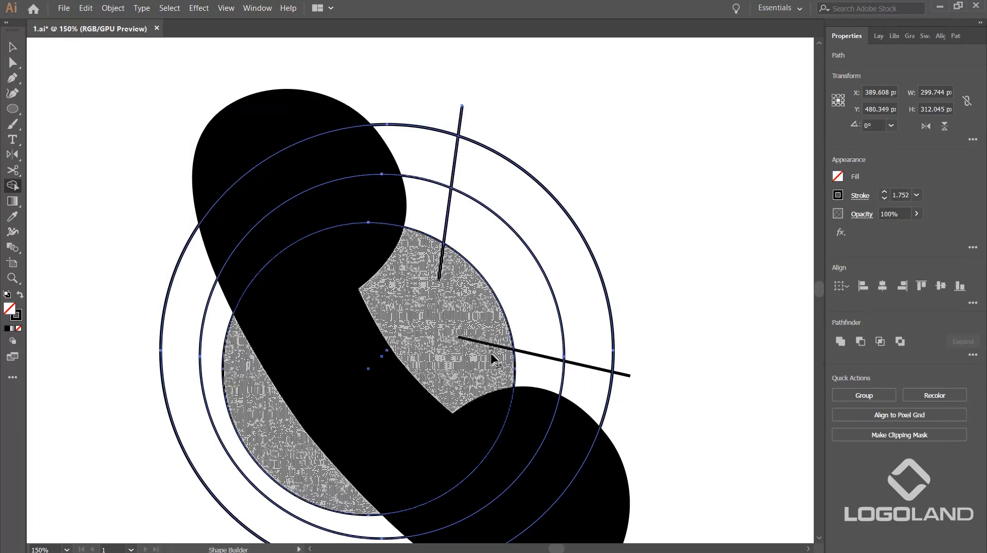
pyautogui.moveTo(359, 373)
pyautogui.mouseDown()
pyautogui.moveTo(89, 469)
pyautogui.moveTo(57, 103)
pyautogui.mouseUp()
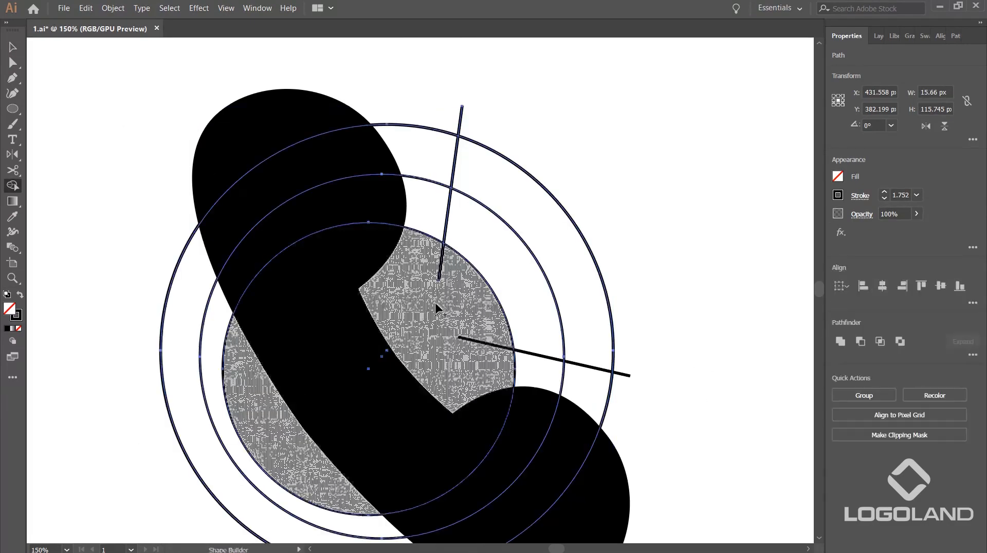
pyautogui.press('v')
pyautogui.click(414, 77)
pyautogui.click(498, 227)
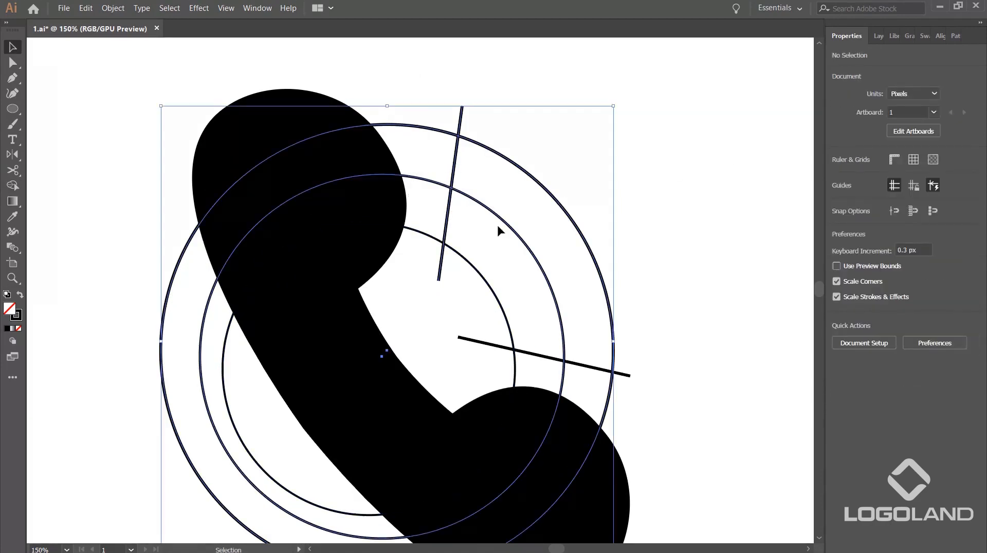
pyautogui.keyDown('shift'); pyautogui.click(594, 368); pyautogui.keyUp('shift')
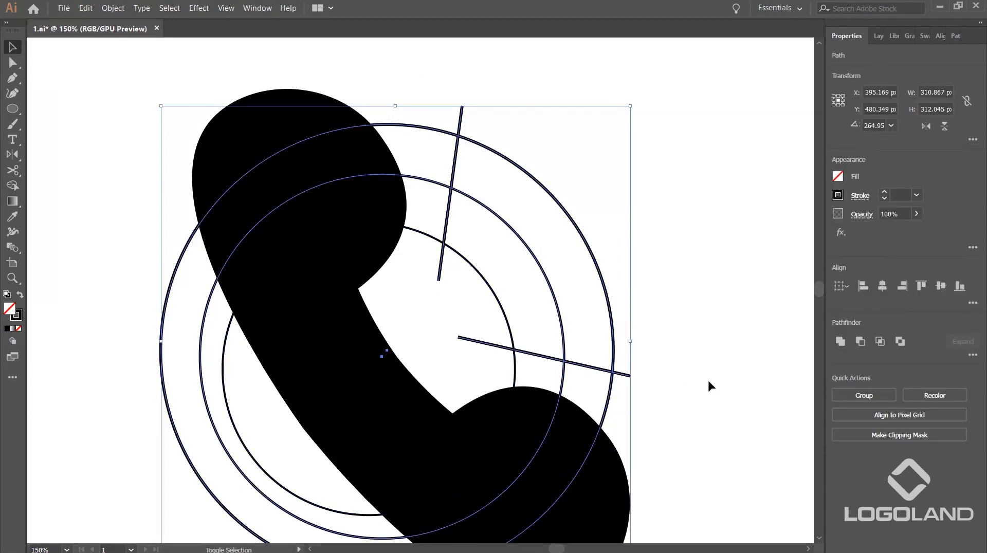
pyautogui.hotkey('shift', 'm')
pyautogui.moveTo(336, 346); pyautogui.dragTo(110, 455)
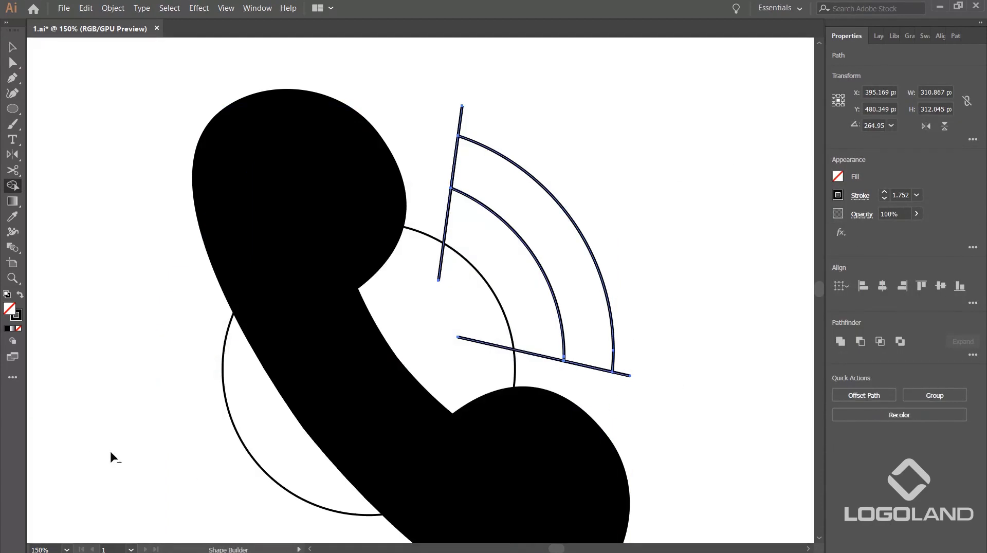
# Step: Try to cut away the inner circle outside the two straight lines with Shape Builder, and undo the attempt
pyautogui.click(13, 47)
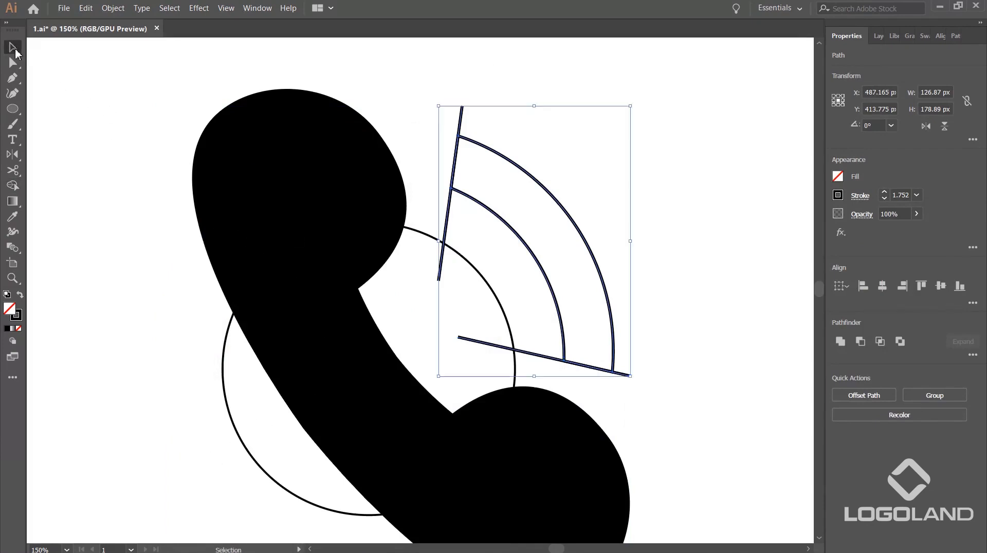
pyautogui.click(505, 292)
pyautogui.keyDown('shift'); pyautogui.click(537, 355); pyautogui.keyUp('shift')
pyautogui.keyDown('shift'); pyautogui.click(457, 144); pyautogui.keyUp('shift')
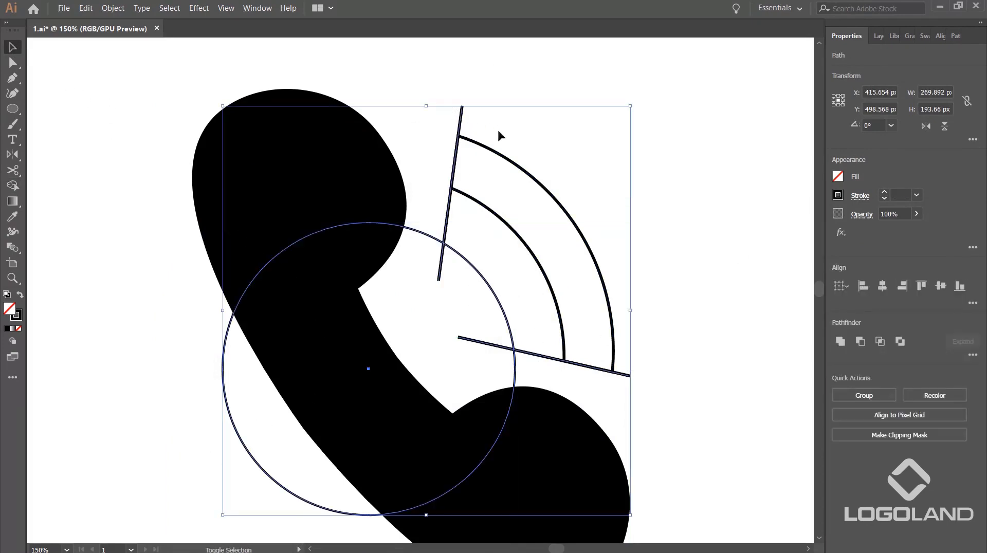
pyautogui.hotkey('shift', 'm')
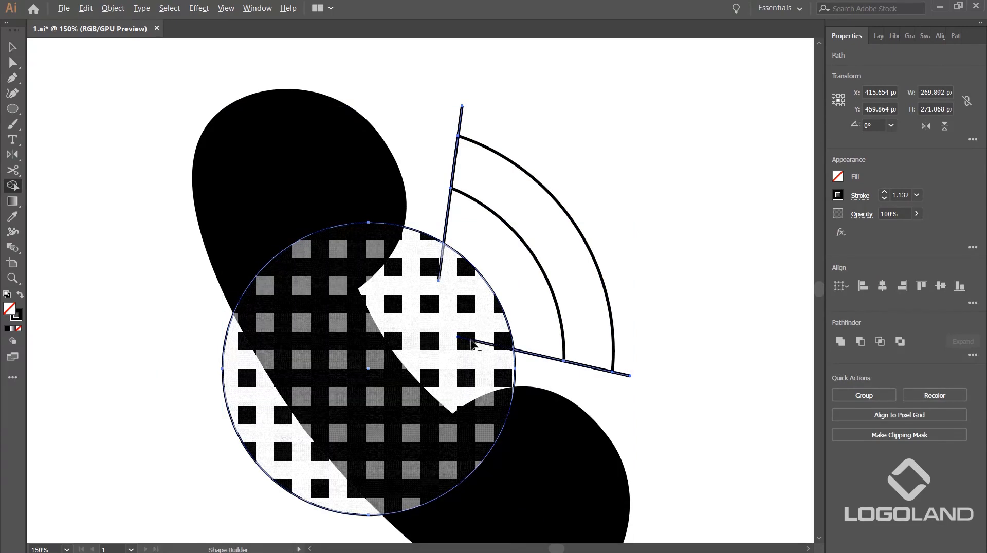
pyautogui.moveTo(268, 435); pyautogui.dragTo(209, 463)
pyautogui.hotkey('ctrl', 'z')
pyautogui.press('v')
pyautogui.scroll(1, 463, 340)
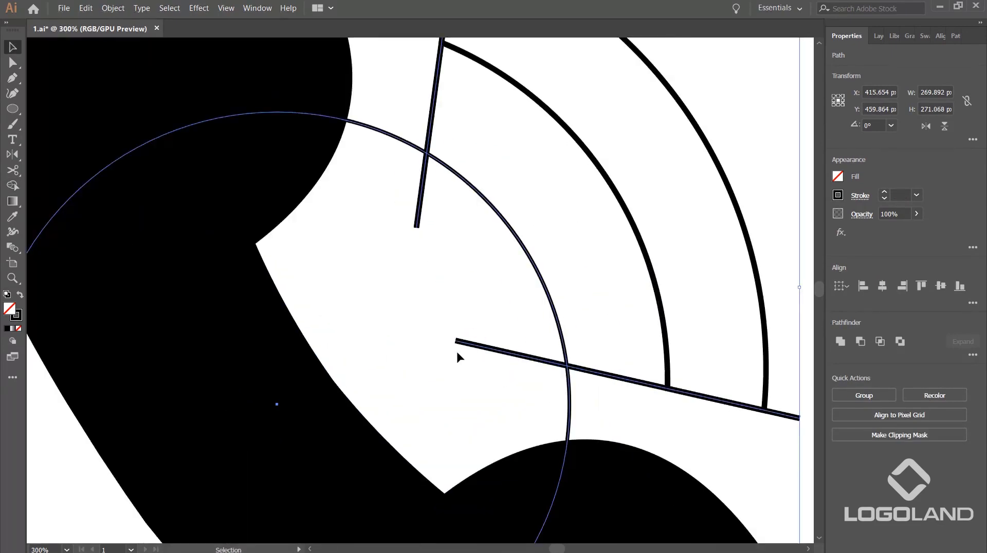
pyautogui.click(415, 256)
pyautogui.scroll(-2, 397, 213)
pyautogui.moveTo(465, 307); pyautogui.dragTo(467, 306)
pyautogui.hotkey('shift', 'm')
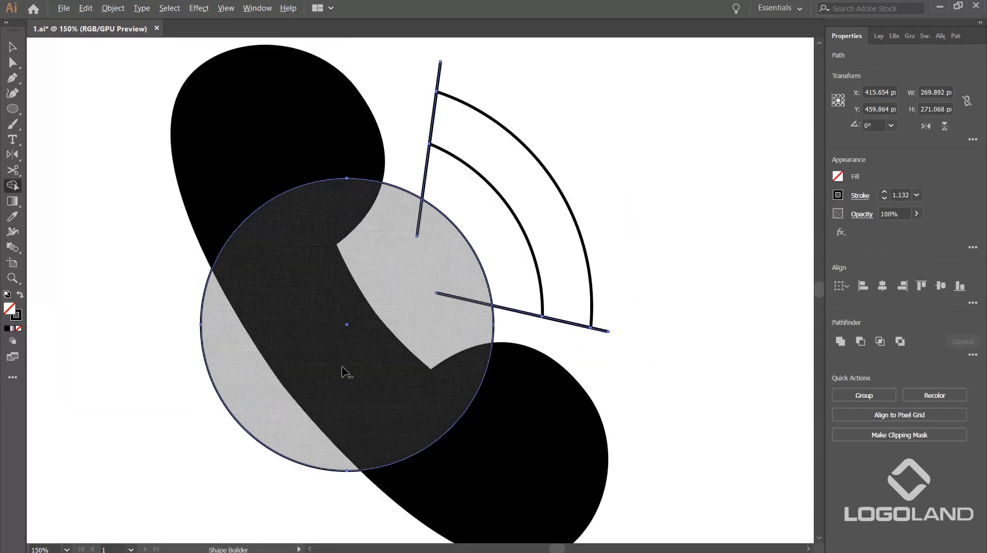
pyautogui.press('v')
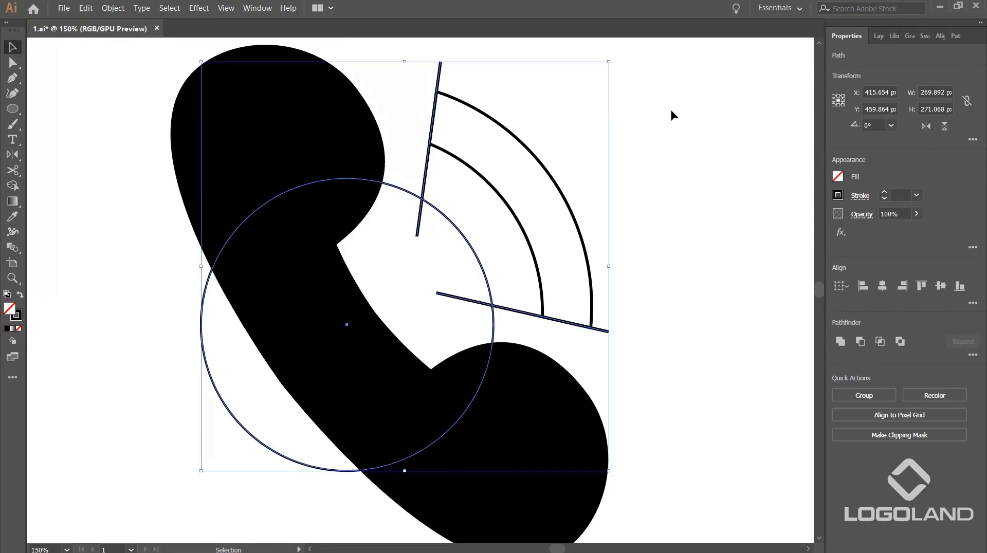
pyautogui.click(671, 116)
pyautogui.scroll(2, 452, 224)
pyautogui.moveTo(454, 227)
pyautogui.mouseDown()
pyautogui.moveTo(438, 240)
pyautogui.moveTo(448, 242)
pyautogui.mouseUp()
pyautogui.hotkey('ctrl', 'z')
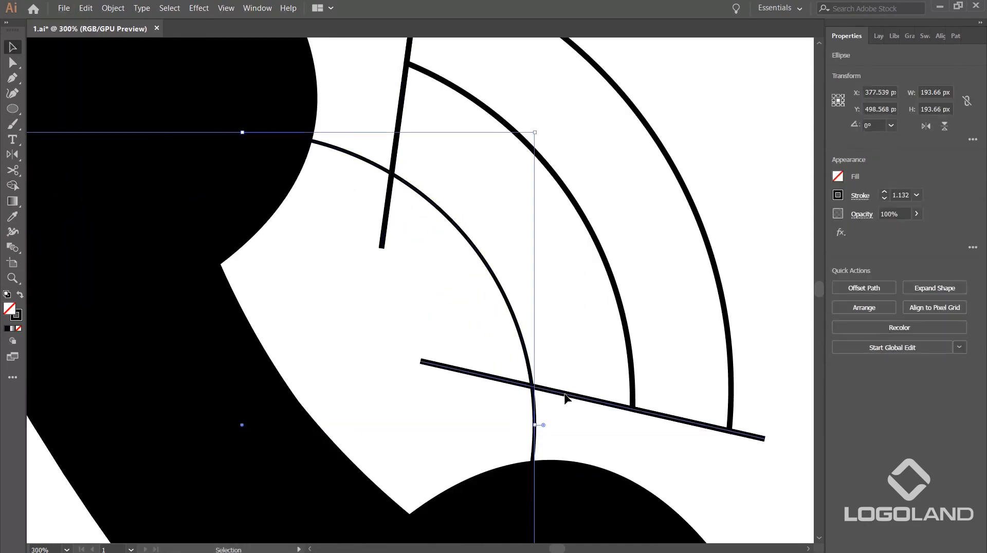
# Step: Try to trim the inner circle with Shape Builder while both lines and the outer arcs are selected
pyautogui.click(565, 396)
pyautogui.moveTo(361, 201); pyautogui.dragTo(714, 406)
pyautogui.hotkey('shift', 'm')
pyautogui.scroll(-2, 559, 317)
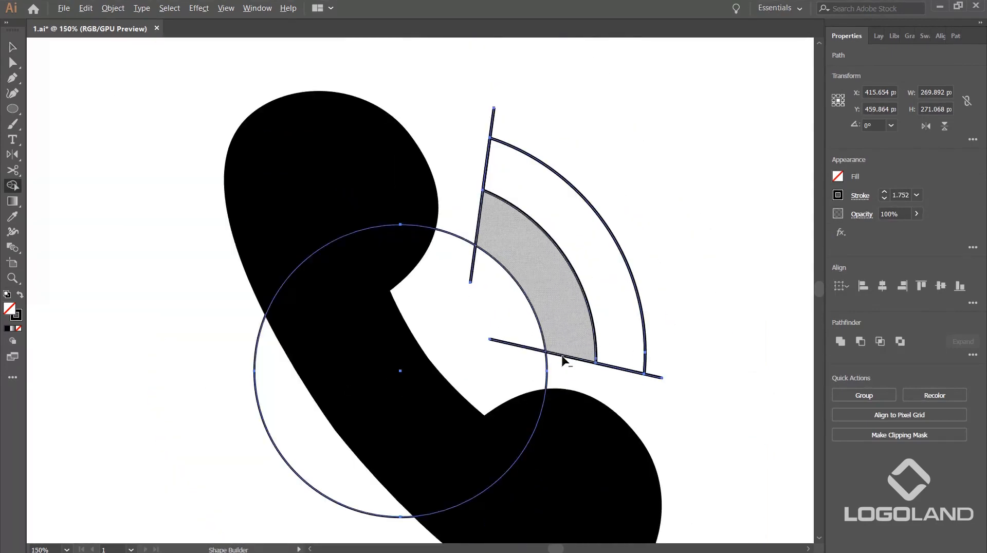
pyautogui.keyDown('alt'); pyautogui.click(542, 387); pyautogui.keyUp('alt')
pyautogui.hotkey('ctrl', 'z')
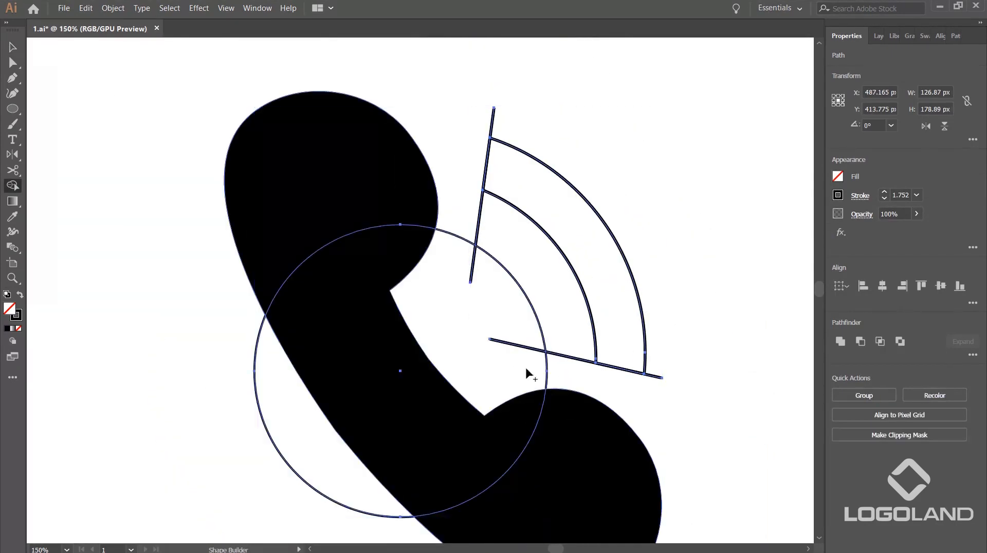
pyautogui.click(13, 48)
pyautogui.click(534, 290)
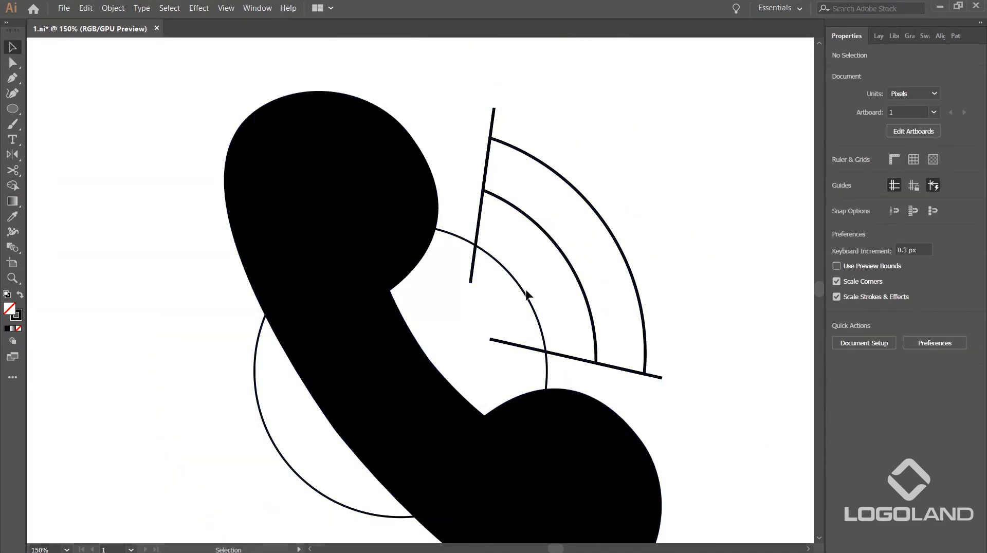
pyautogui.scroll(1, 461, 262)
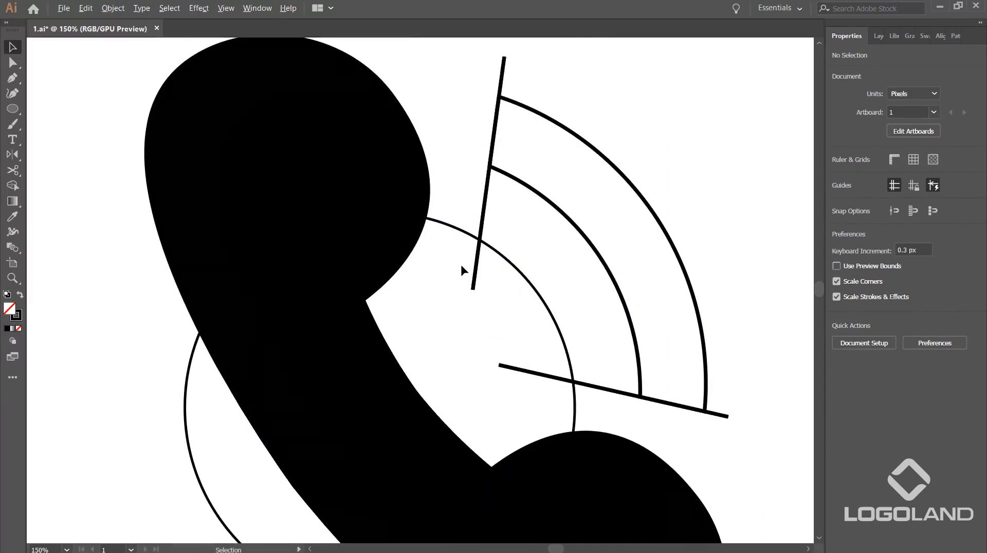
pyautogui.click(482, 248)
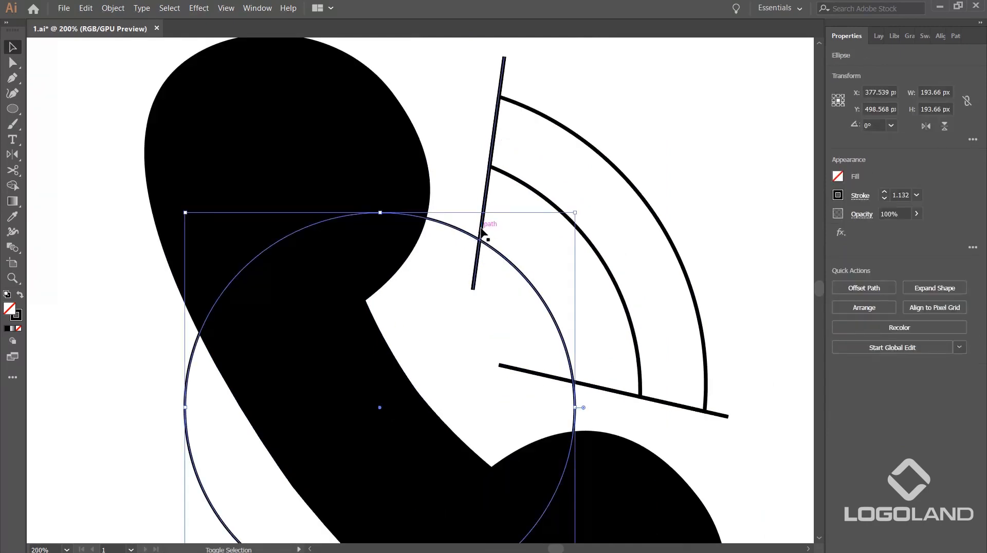
pyautogui.keyDown('shift'); pyautogui.click(482, 231); pyautogui.keyUp('shift')
pyautogui.keyDown('shift'); pyautogui.click(552, 380); pyautogui.keyUp('shift')
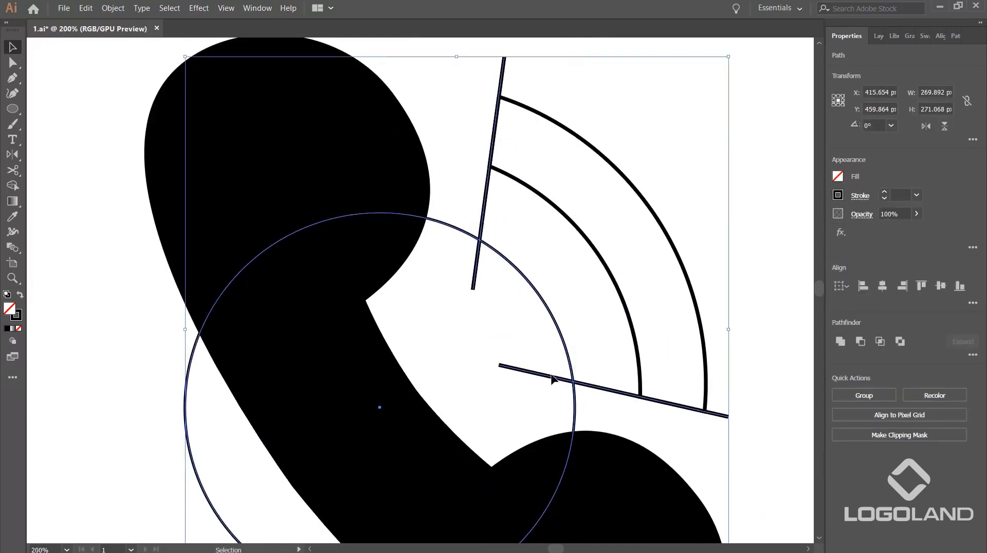
pyautogui.click(763, 252)
pyautogui.scroll(-1, 655, 213)
pyautogui.scroll(1, 669, 222)
pyautogui.scroll(-1, 687, 224)
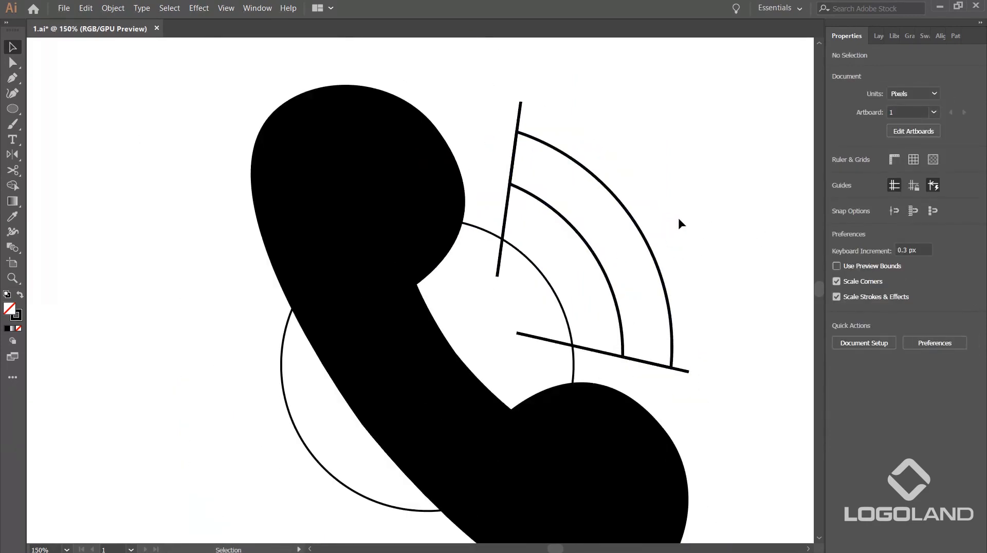
# Step: Set the stroke weight of the inner circle and the outer arc shape to 7 pt
pyautogui.click(541, 288)
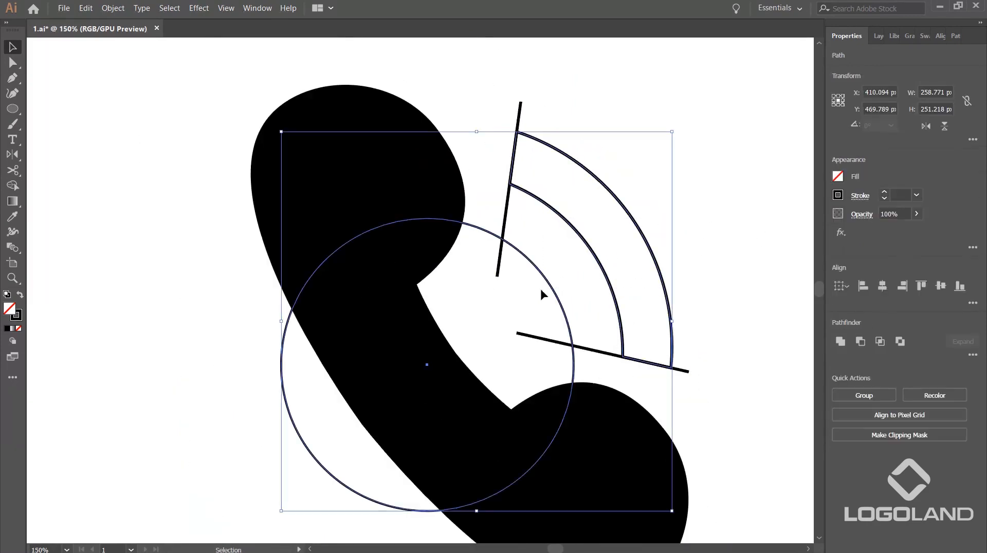
pyautogui.click(917, 195)
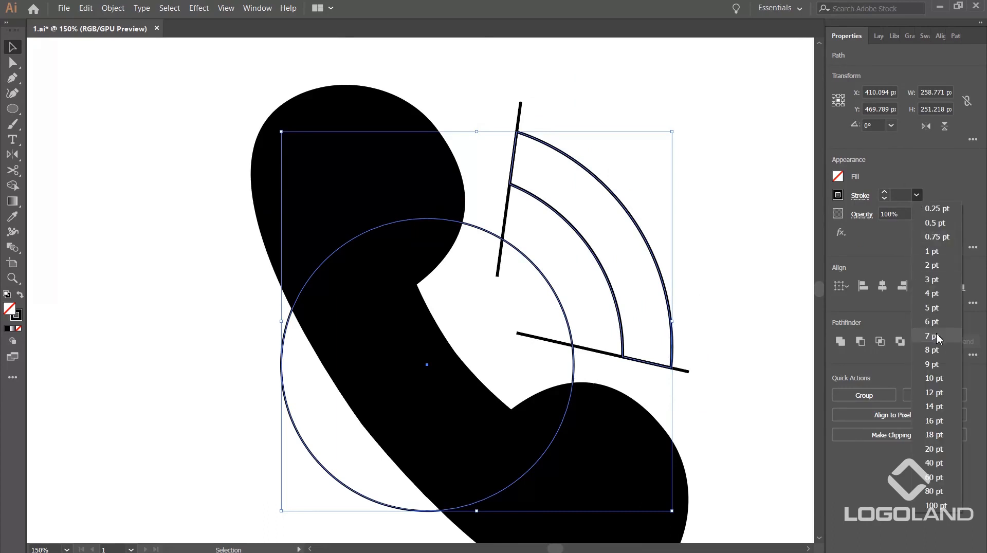
pyautogui.click(934, 336)
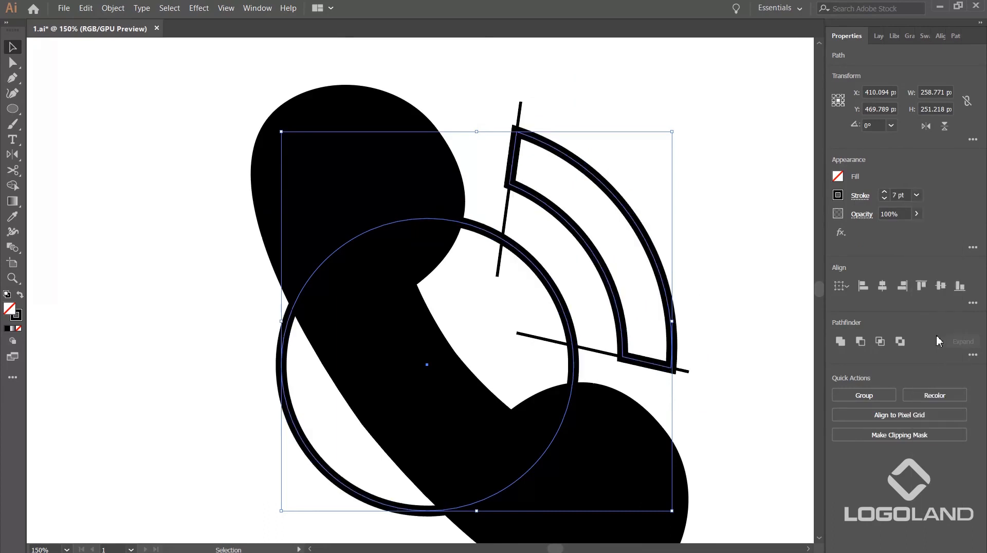
pyautogui.click(750, 235)
pyautogui.click(668, 244)
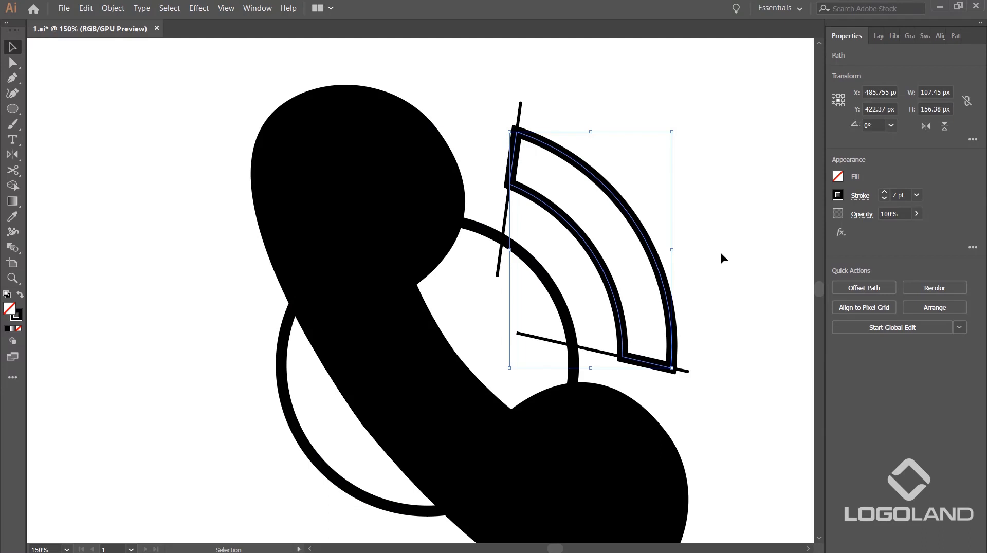
pyautogui.scroll(-2, 720, 251)
pyautogui.click(739, 259)
pyautogui.scroll(2, 745, 263)
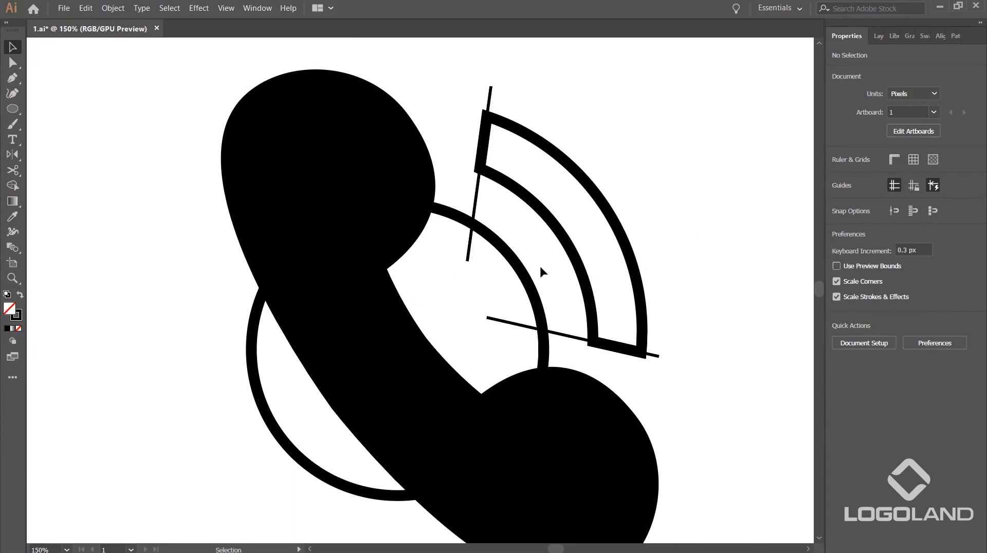
pyautogui.click(537, 291)
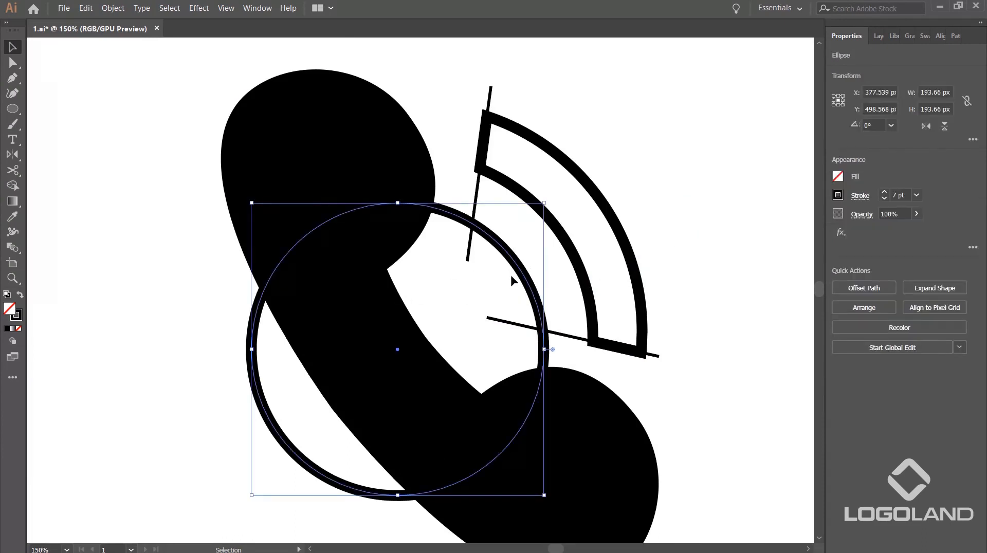
pyautogui.scroll(1, 510, 273)
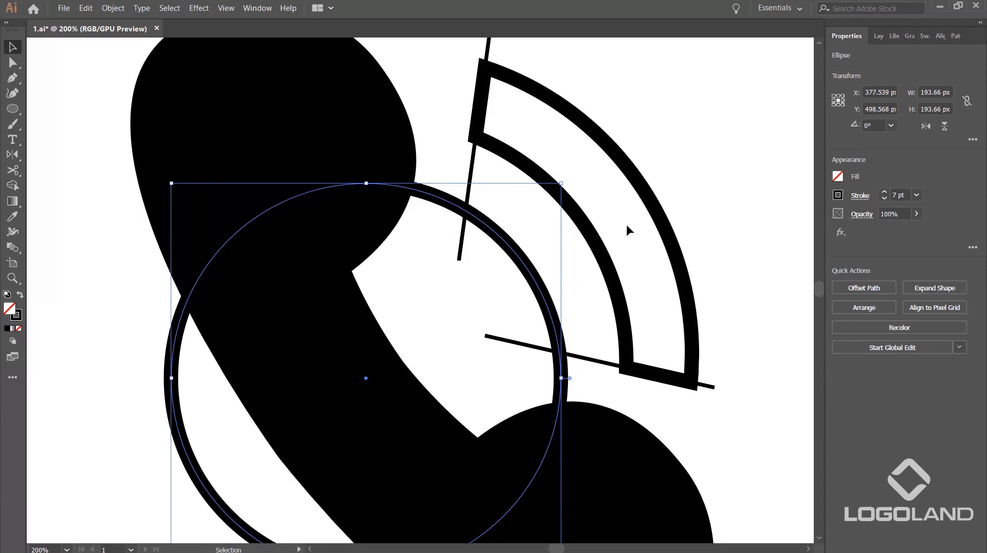
pyautogui.scroll(-2, 626, 224)
pyautogui.click(659, 173)
pyautogui.scroll(2, 612, 185)
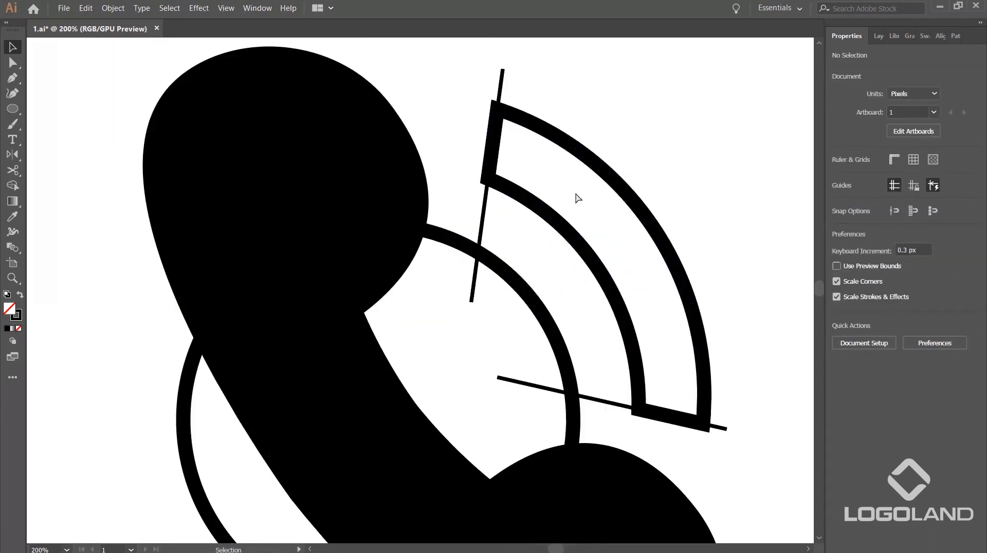
# Step: Delete the straight segment joining the upper ends of the two outer arcs
pyautogui.press('a')
pyautogui.click(498, 143)
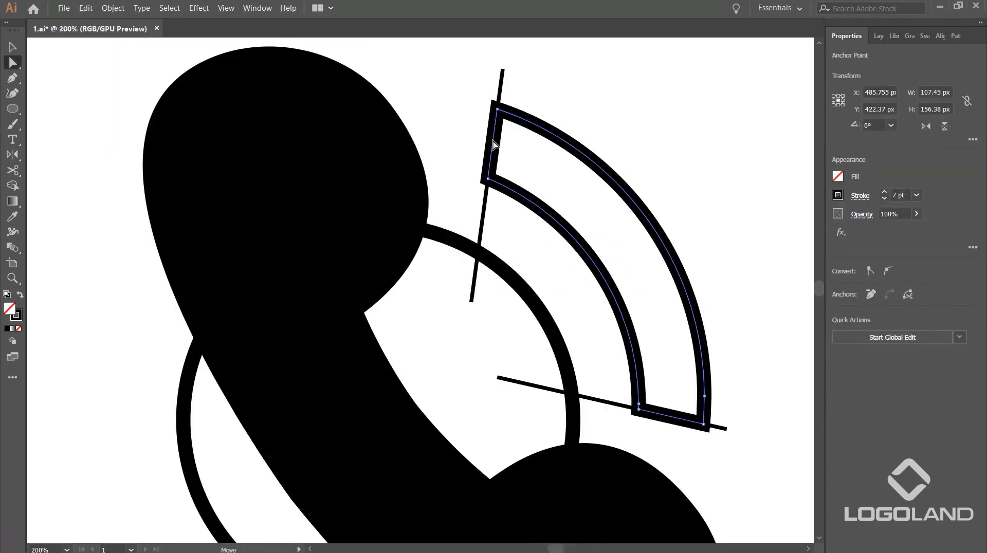
pyautogui.press('Delete')
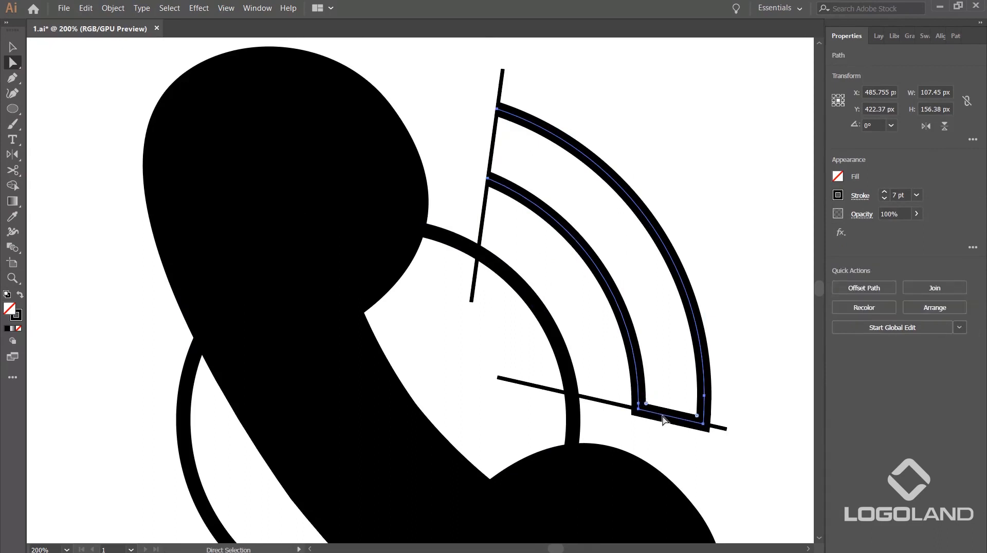
# Step: Try to delete the straight segment joining the lower ends of the two outer arcs
pyautogui.press('Delete')
pyautogui.hotkey('ctrl', 'z')
pyautogui.click(769, 346)
pyautogui.click(672, 426)
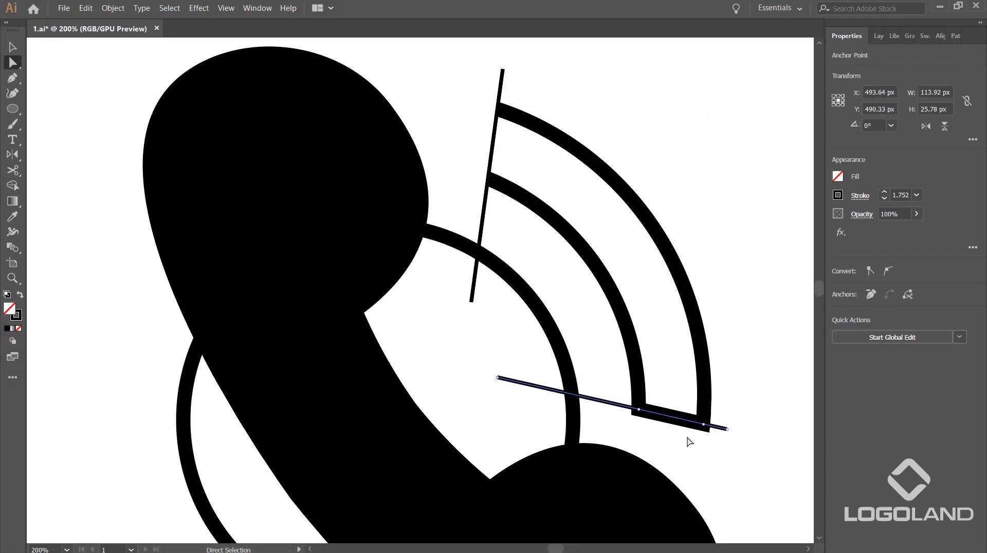
pyautogui.press('Delete')
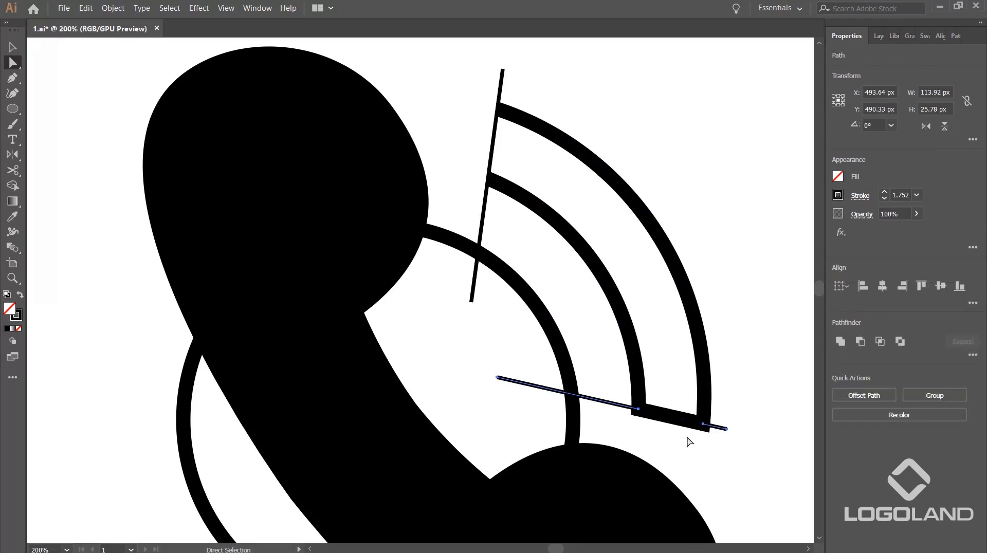
pyautogui.press('v')
pyautogui.click(717, 391)
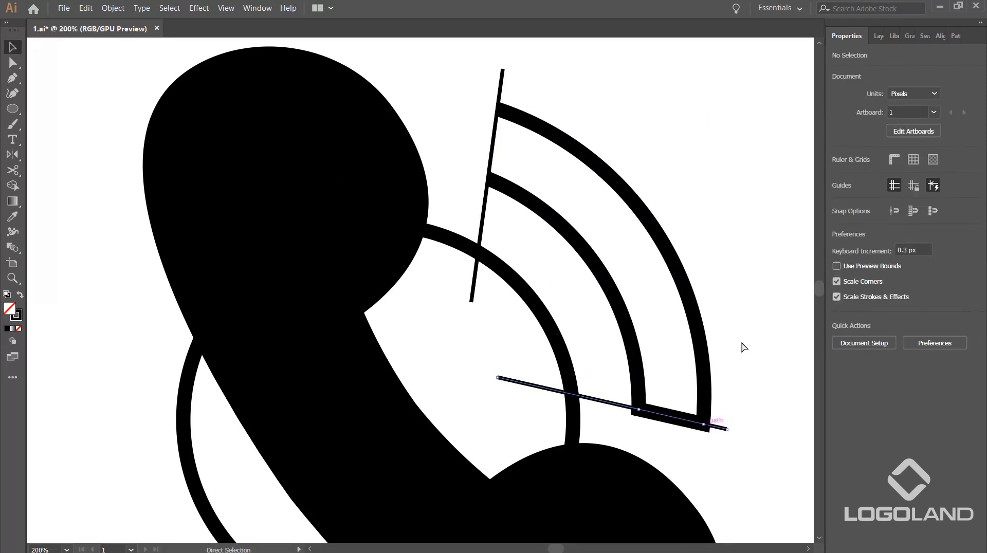
pyautogui.click(705, 373)
pyautogui.click(745, 379)
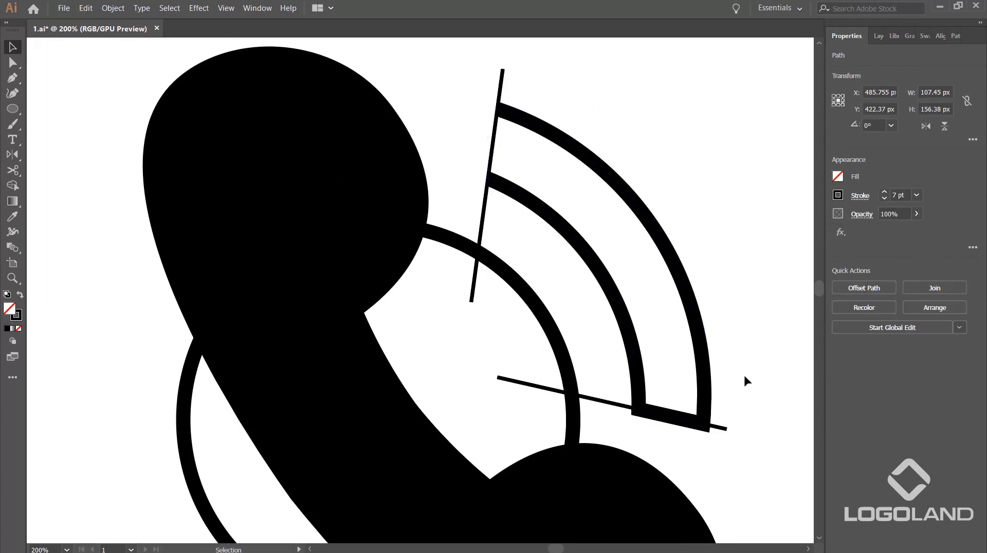
pyautogui.doubleClick(705, 364)
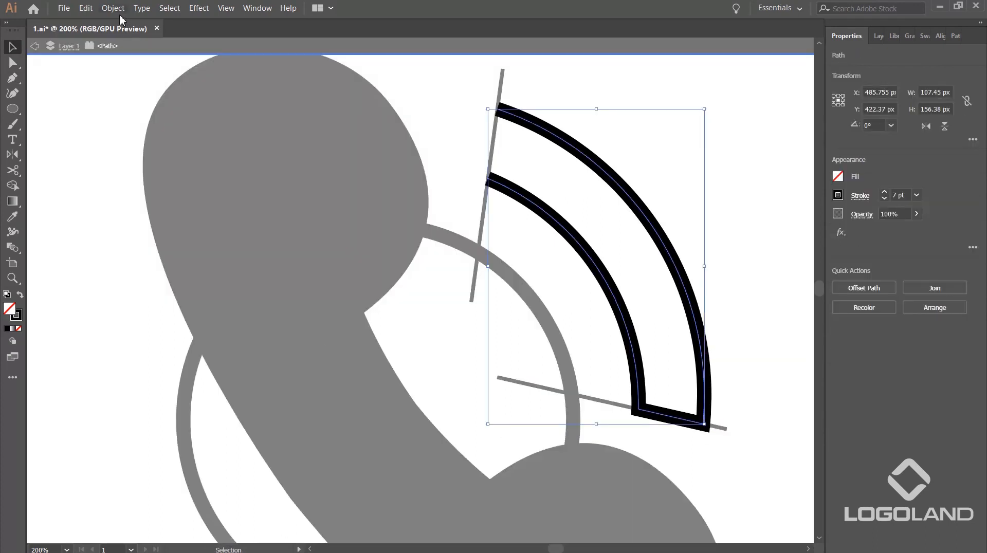
pyautogui.doubleClick(786, 300)
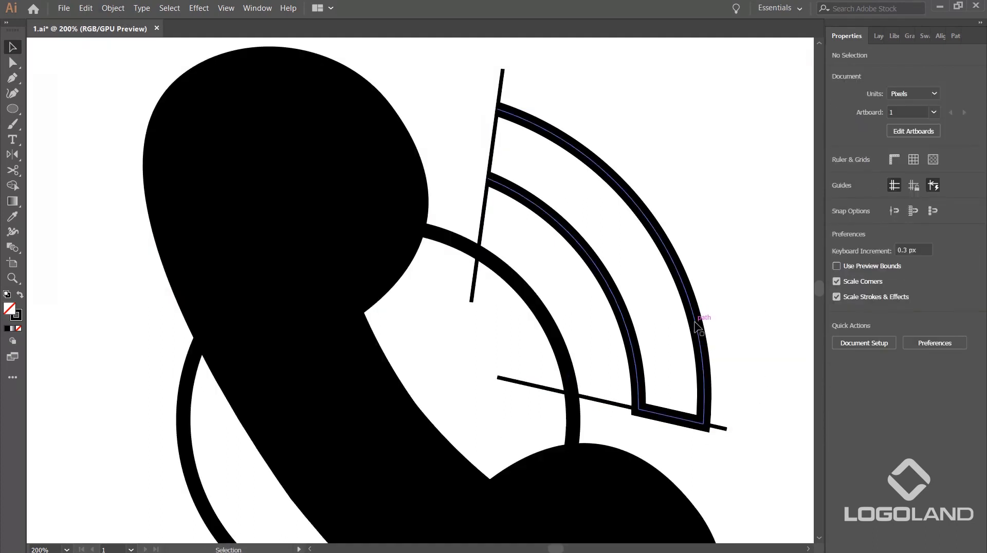
# Step: Isolate the outer arc path, delete the straight segment joining its lower ends, and leave isolation
pyautogui.doubleClick(698, 326)
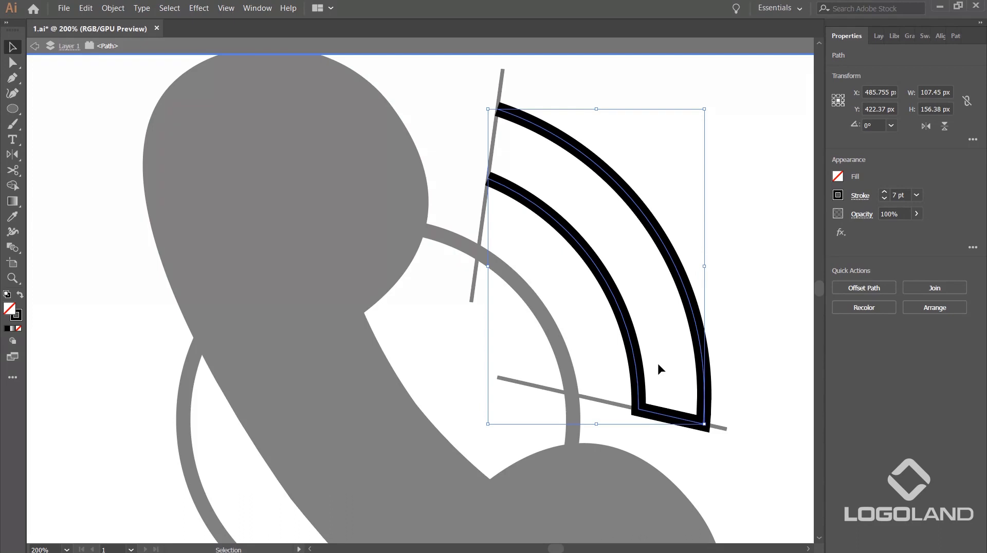
pyautogui.press('a')
pyautogui.moveTo(648, 447); pyautogui.dragTo(683, 399)
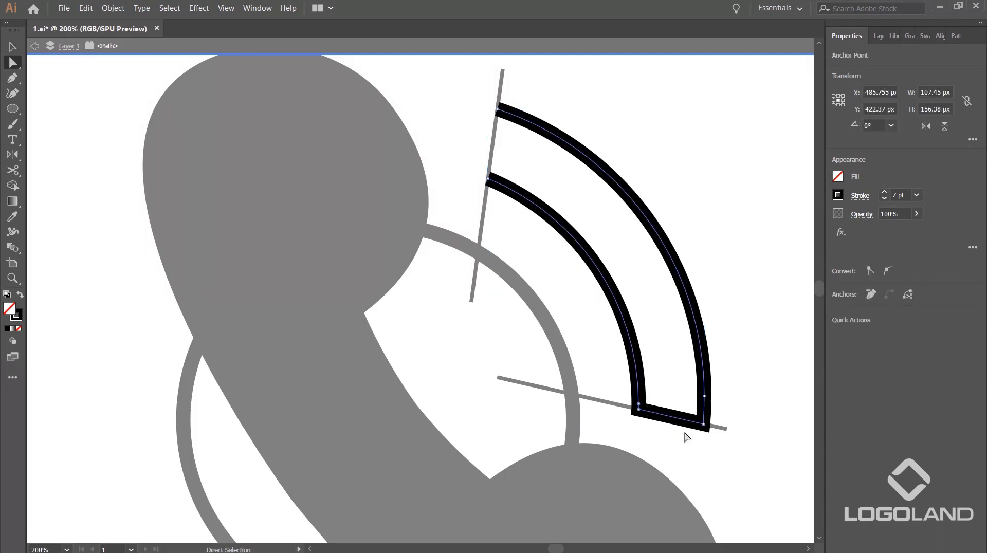
pyautogui.press('Delete')
pyautogui.press('v')
pyautogui.click(738, 227)
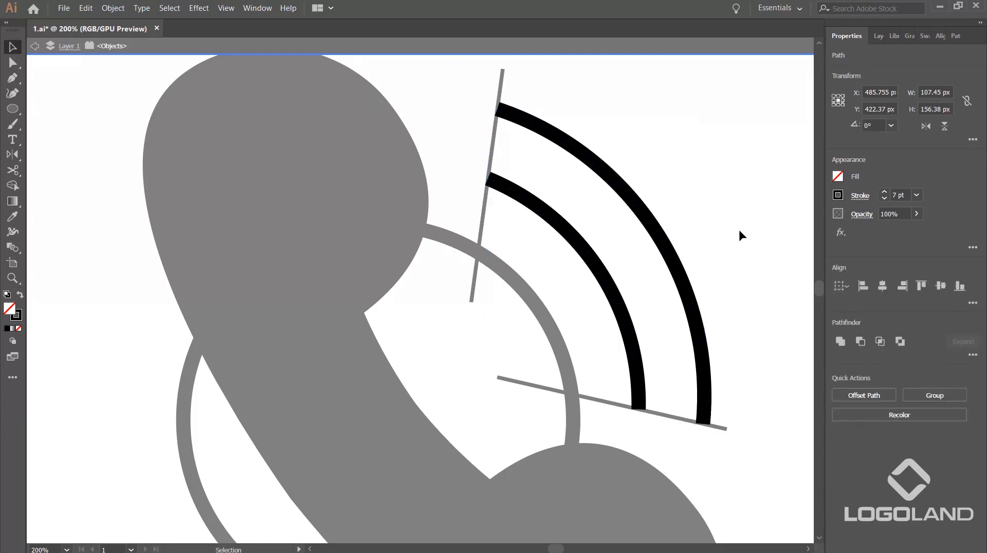
pyautogui.doubleClick(739, 227)
# Step: Set the stroke weight of the inner circle, both outer arcs and the two straight guide lines to 10 pt
pyautogui.hotkey('ctrl', '1')
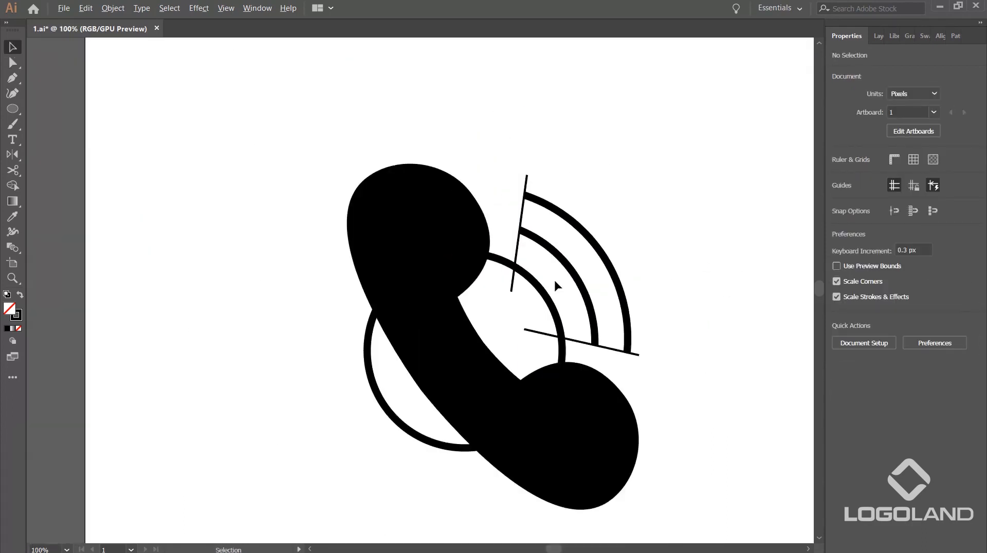
pyautogui.hotkey('ctrl', 'a')
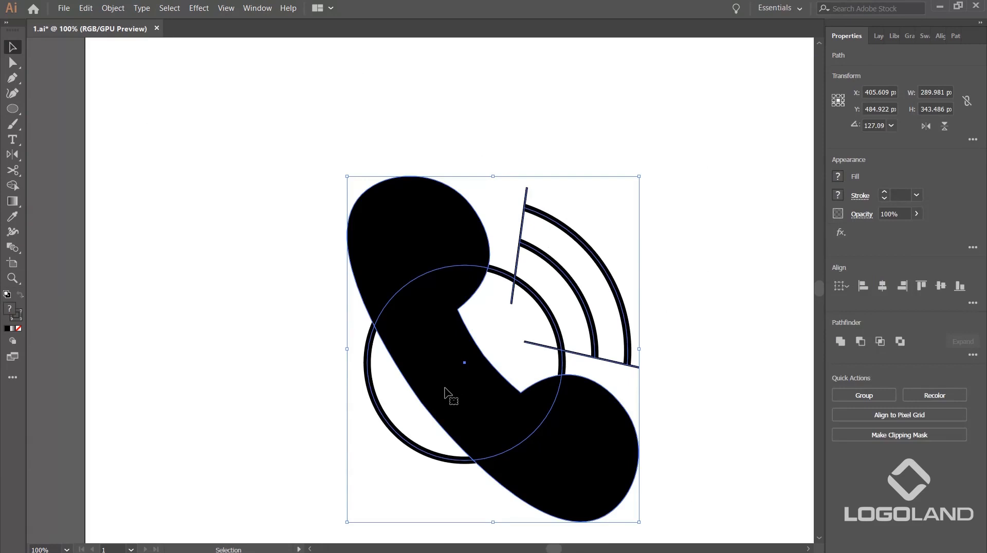
pyautogui.click(918, 195)
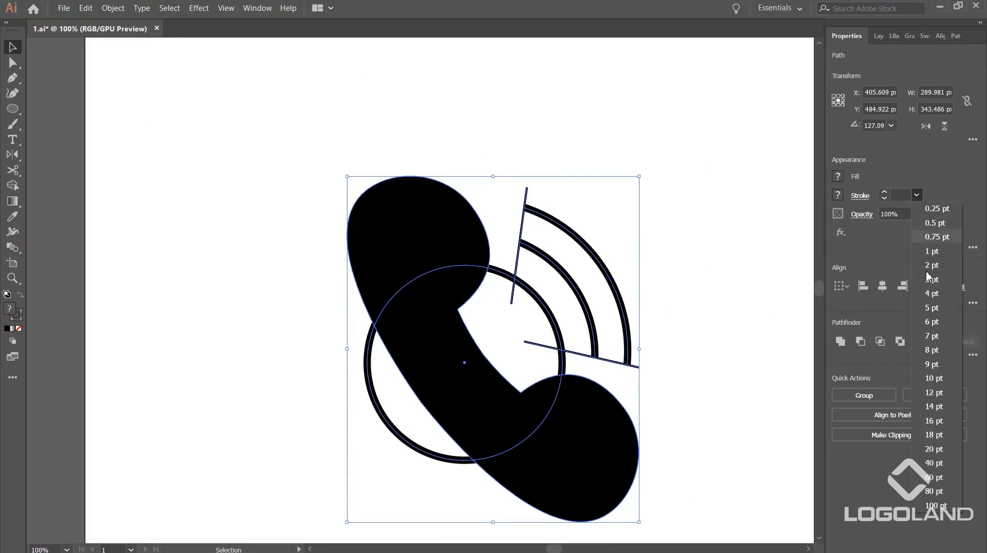
pyautogui.click(936, 374)
pyautogui.click(741, 275)
# Step: Expand the fill and stroke of the inner circle and the two outer arcs into filled shapes
pyautogui.scroll(1, 612, 286)
pyautogui.scroll(-1, 621, 291)
pyautogui.moveTo(664, 260); pyautogui.dragTo(529, 293)
pyautogui.click(113, 7)
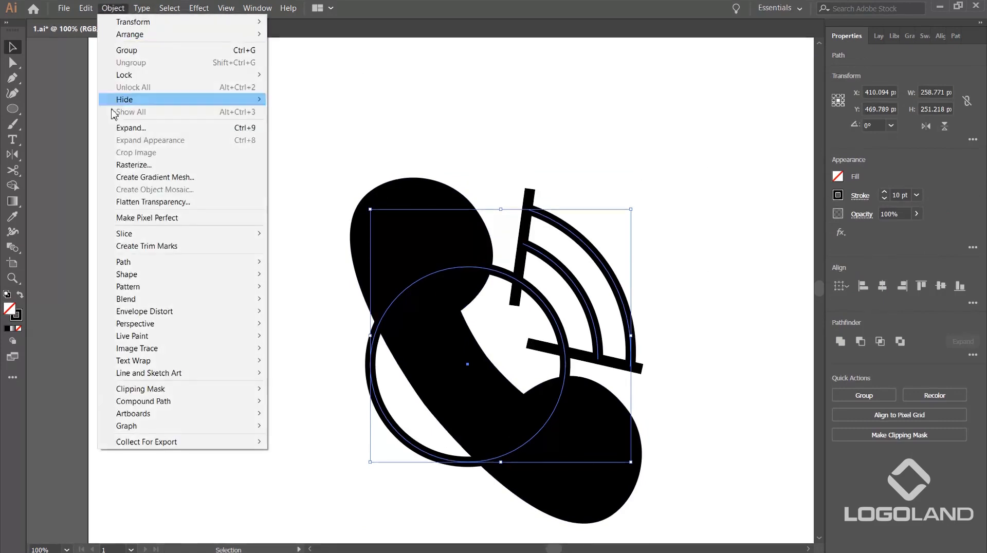
pyautogui.click(142, 127)
pyautogui.click(679, 259)
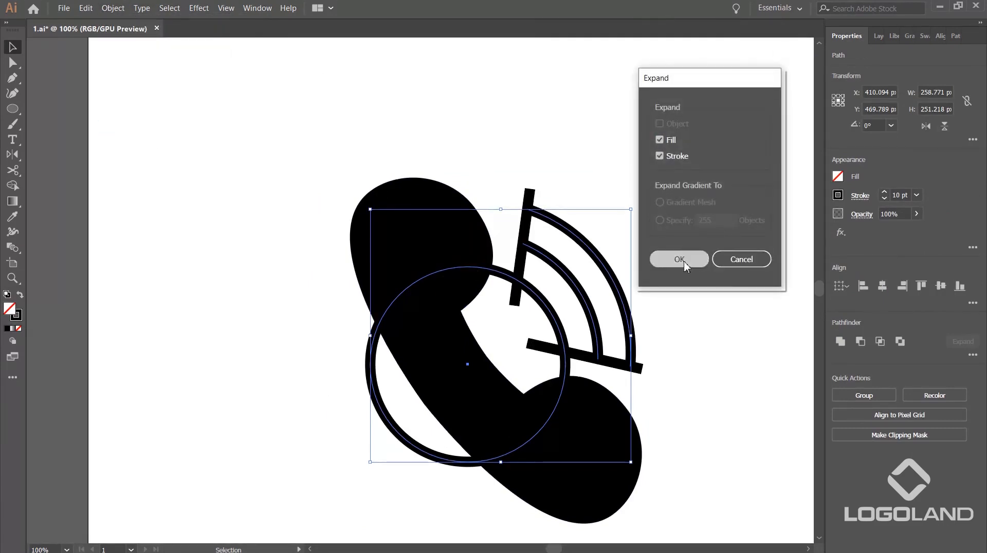
pyautogui.click(628, 265)
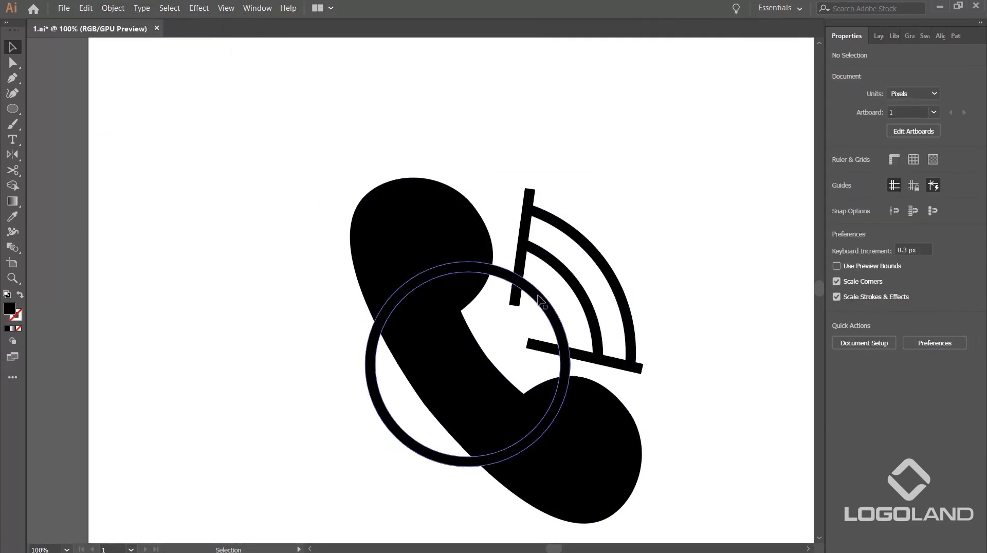
# Step: Expand the fill and stroke of the two straight guide lines that cross the circle
pyautogui.click(559, 321)
pyautogui.keyDown('shift'); pyautogui.click(539, 344); pyautogui.keyUp('shift')
pyautogui.moveTo(715, 206); pyautogui.dragTo(478, 401)
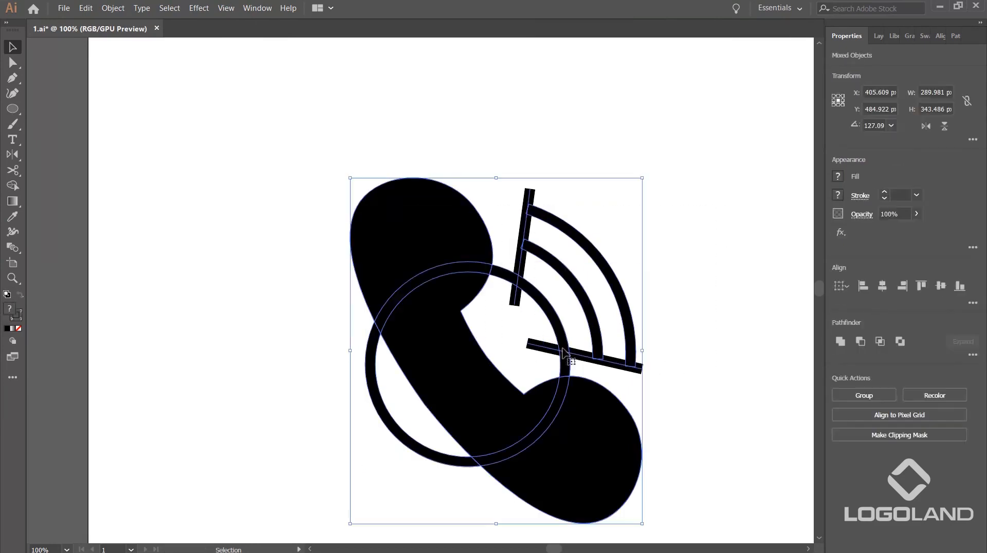
pyautogui.click(113, 8)
pyautogui.click(169, 128)
pyautogui.click(675, 258)
pyautogui.click(681, 279)
# Step: Try to cut away the unwanted part of the circle with Shape Builder, including the arcs and upper straight line in the selection
pyautogui.scroll(1, 600, 305)
pyautogui.moveTo(664, 178); pyautogui.dragTo(480, 353)
pyautogui.hotkey('shift', 'm')
pyautogui.keyDown('alt'); pyautogui.moveTo(263, 456); pyautogui.dragTo(251, 479); pyautogui.keyUp('alt')
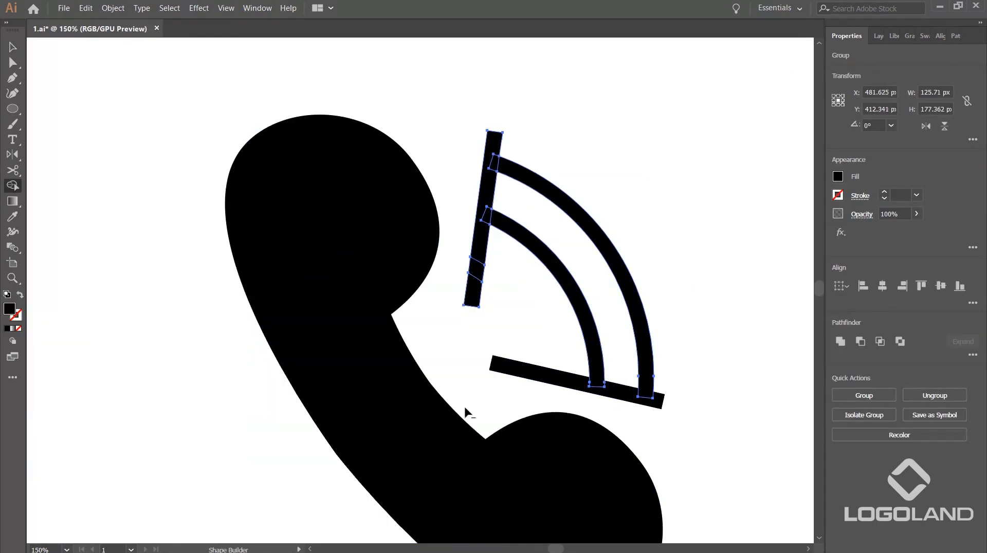
pyautogui.hotkey('ctrl', 'z')
pyautogui.press('v')
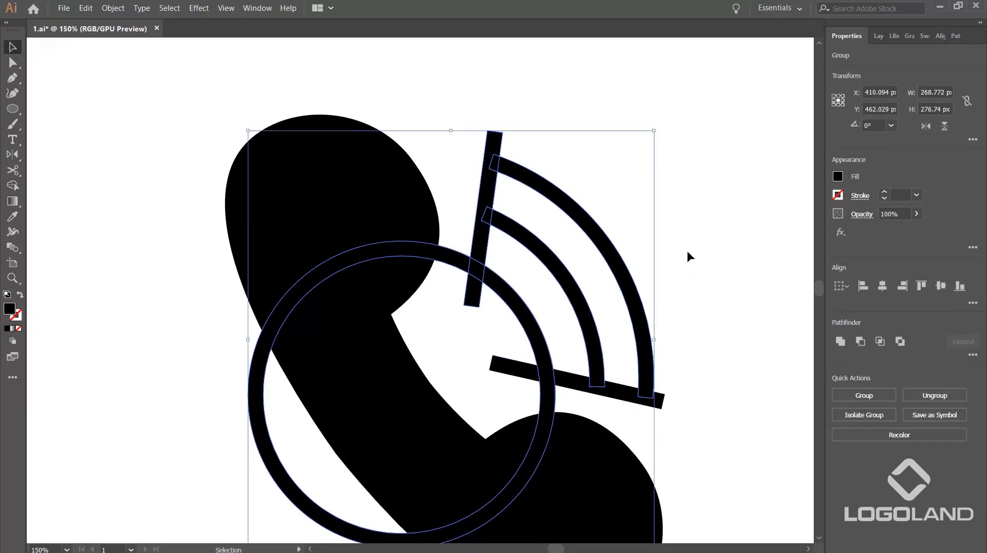
# Step: Cut away the part of the circle outside the wedge between the two straight lines, using Shape Builder on only the circle and those lines
pyautogui.click(686, 250)
pyautogui.click(537, 348)
pyautogui.keyDown('shift'); pyautogui.click(522, 373); pyautogui.keyUp('shift')
pyautogui.keyDown('shift'); pyautogui.click(477, 303); pyautogui.keyUp('shift')
pyautogui.hotkey('shift', 'm')
pyautogui.keyDown('alt'); pyautogui.moveTo(268, 401); pyautogui.dragTo(212, 504); pyautogui.keyUp('alt')
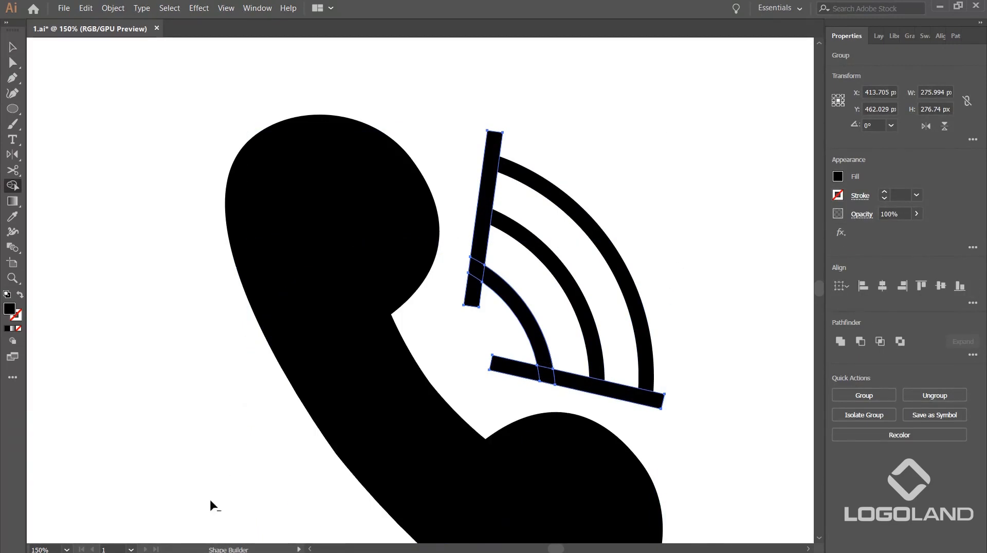
# Step: Remove the short ends of both straight lines that project inside the innermost arc with Shape Builder
pyautogui.scroll(1, 511, 379)
pyautogui.keyDown('alt'); pyautogui.click(515, 374); pyautogui.keyUp('alt')
pyautogui.keyDown('alt'); pyautogui.click(467, 280); pyautogui.keyUp('alt')
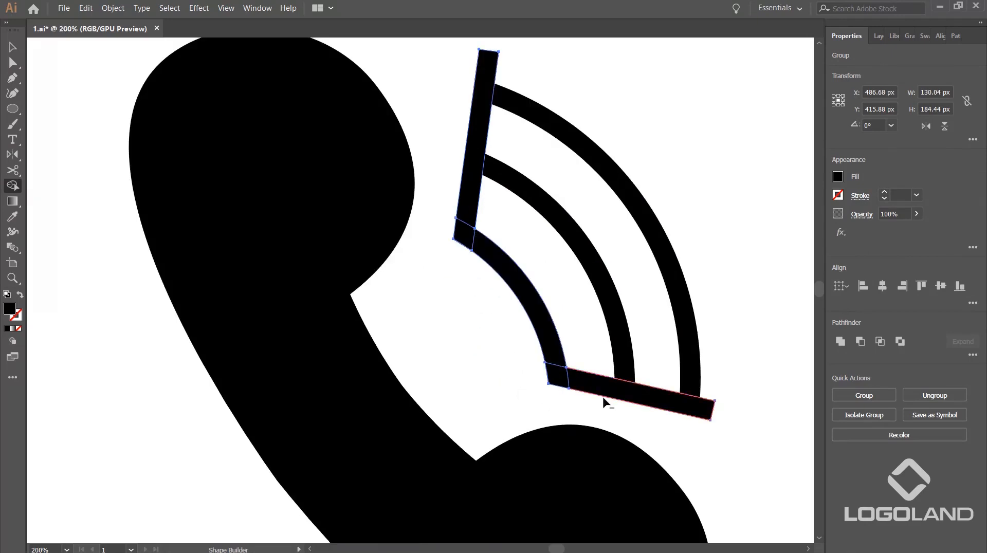
# Step: Delete the remaining pieces of the two straight lines, leaving only the three curved signal waves
pyautogui.press('v')
pyautogui.click(607, 402)
pyautogui.click(602, 388)
pyautogui.press('Delete')
pyautogui.click(478, 195)
pyautogui.press('Delete')
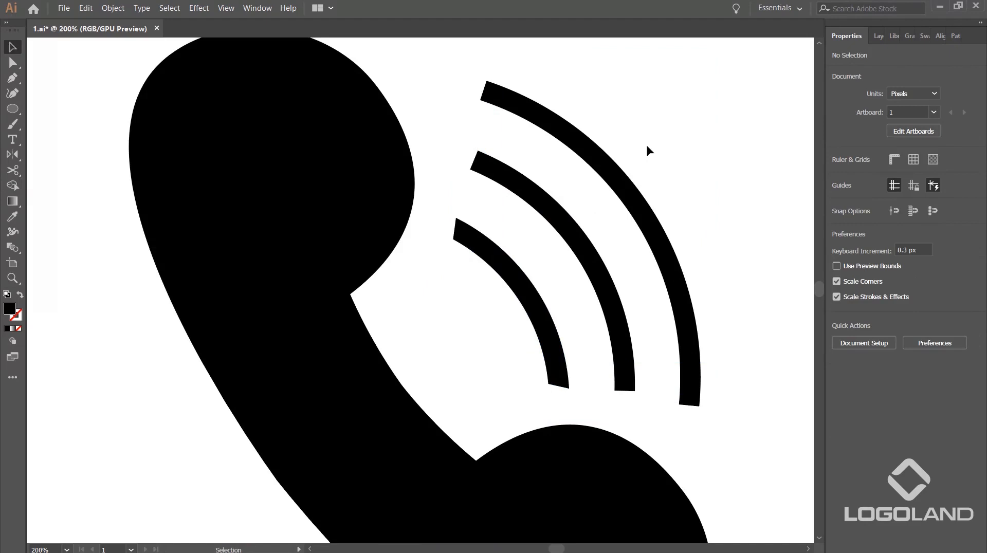
# Step: Move the handset with its signal waves slightly right and down on the artboard, and place the www globe in the artboard's upper right area
pyautogui.scroll(-4, 652, 124)
pyautogui.scroll(1, 601, 172)
pyautogui.scroll(-2, 605, 175)
pyautogui.scroll(2, 606, 174)
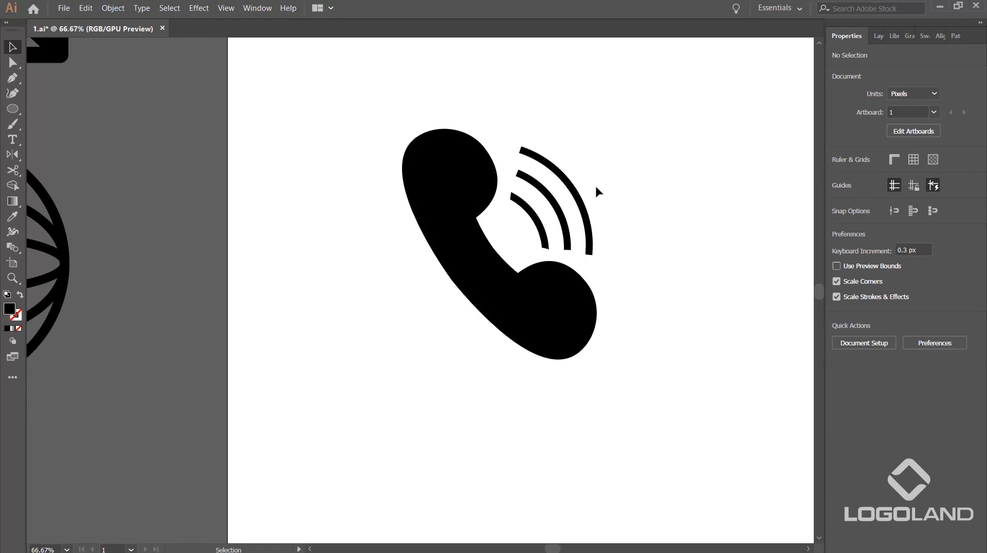
pyautogui.scroll(-2, 596, 183)
pyautogui.moveTo(628, 180); pyautogui.dragTo(564, 237)
pyautogui.moveTo(579, 184); pyautogui.dragTo(479, 344)
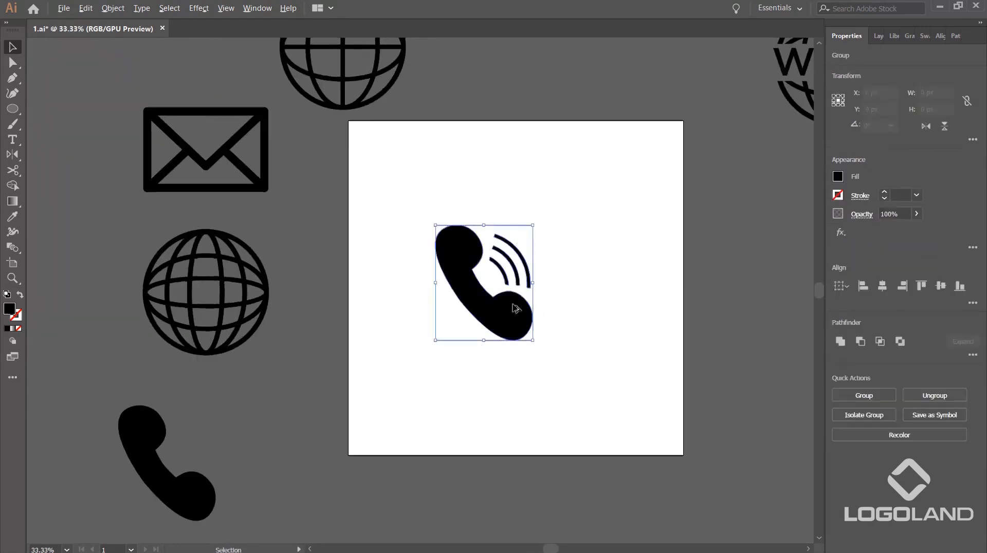
pyautogui.scroll(-2, 514, 304)
pyautogui.moveTo(515, 308)
pyautogui.mouseDown()
pyautogui.moveTo(701, 327)
pyautogui.moveTo(525, 324)
pyautogui.mouseUp()
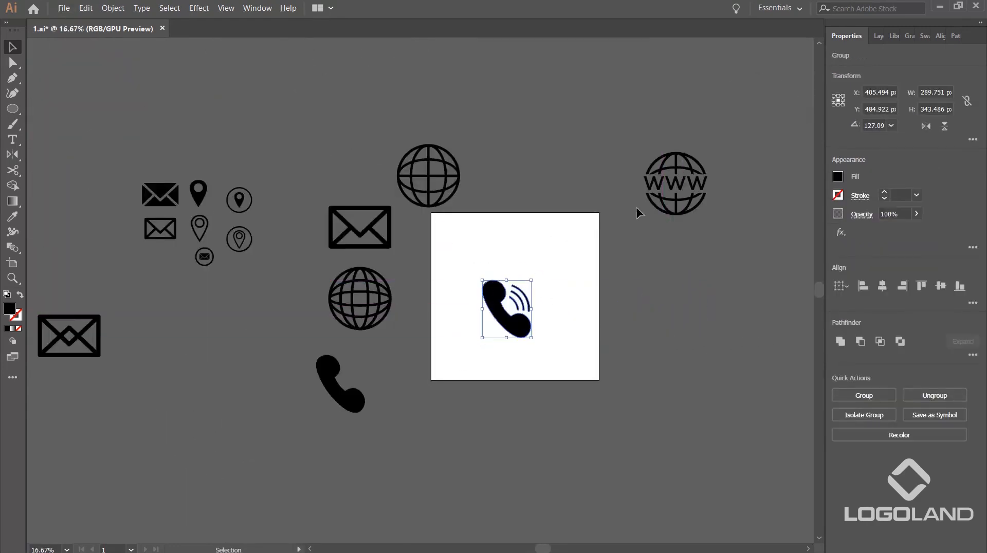
pyautogui.click(698, 194)
pyautogui.moveTo(698, 194); pyautogui.dragTo(574, 256)
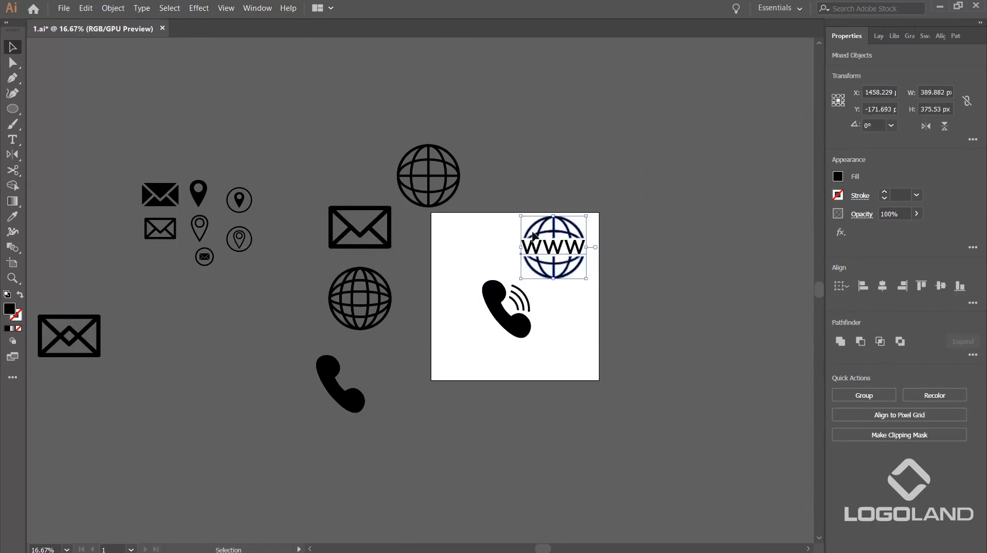
# Step: Move the plain globe with straight central lines into the artboard's upper left area and scale it down to about 308 px wide
pyautogui.scroll(1, 487, 202)
pyautogui.click(430, 175)
pyautogui.moveTo(429, 175); pyautogui.dragTo(497, 272)
pyautogui.moveTo(513, 225); pyautogui.dragTo(507, 230)
pyautogui.press('space')
pyautogui.moveTo(604, 385); pyautogui.dragTo(609, 357)
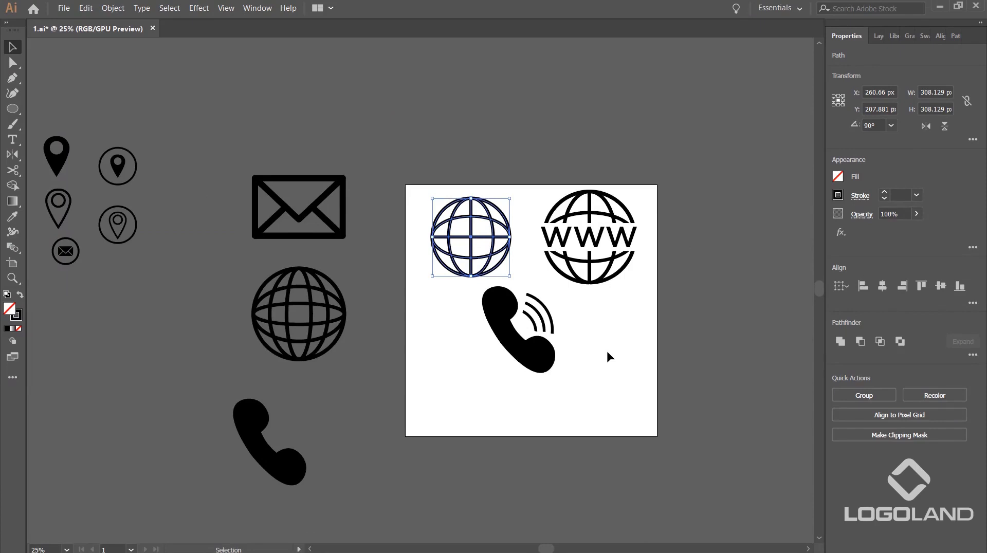